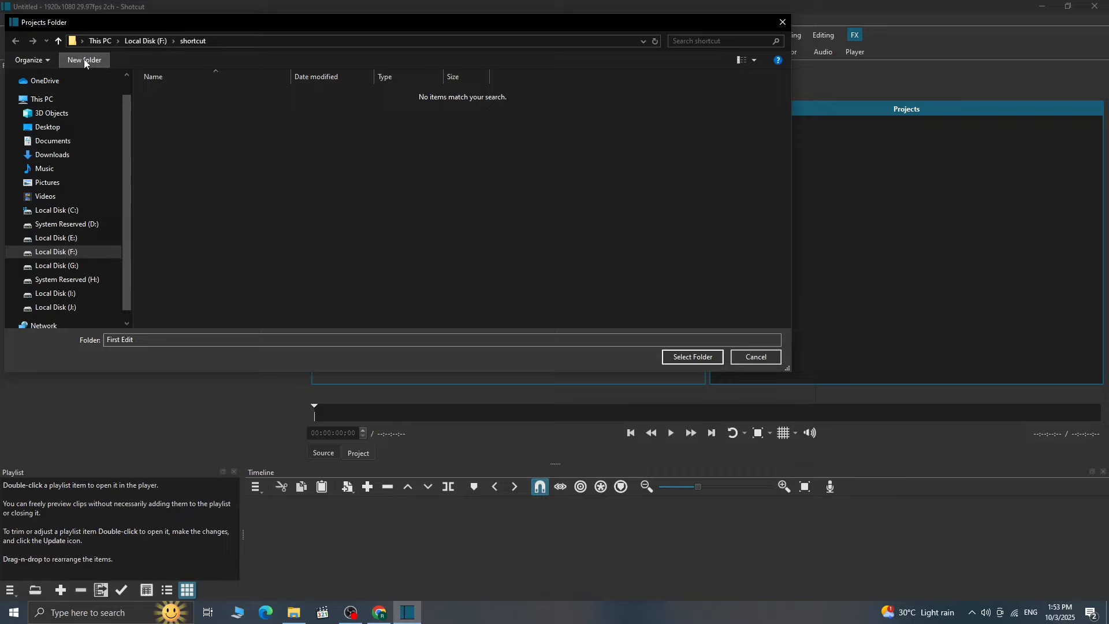
Step: Create a folder named "Shortcut video edits" inside F:\shortcut and confirm the projects folder selection
{"action": "left_click", "coordinate": [85, 60]}
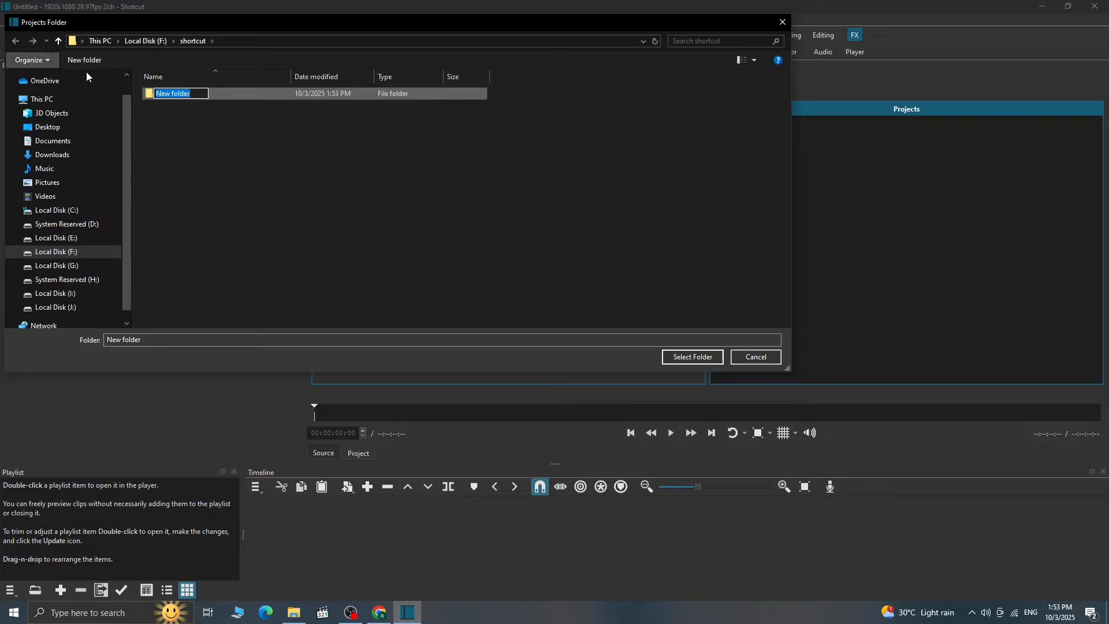
{"action": "type", "text": "Sh"}
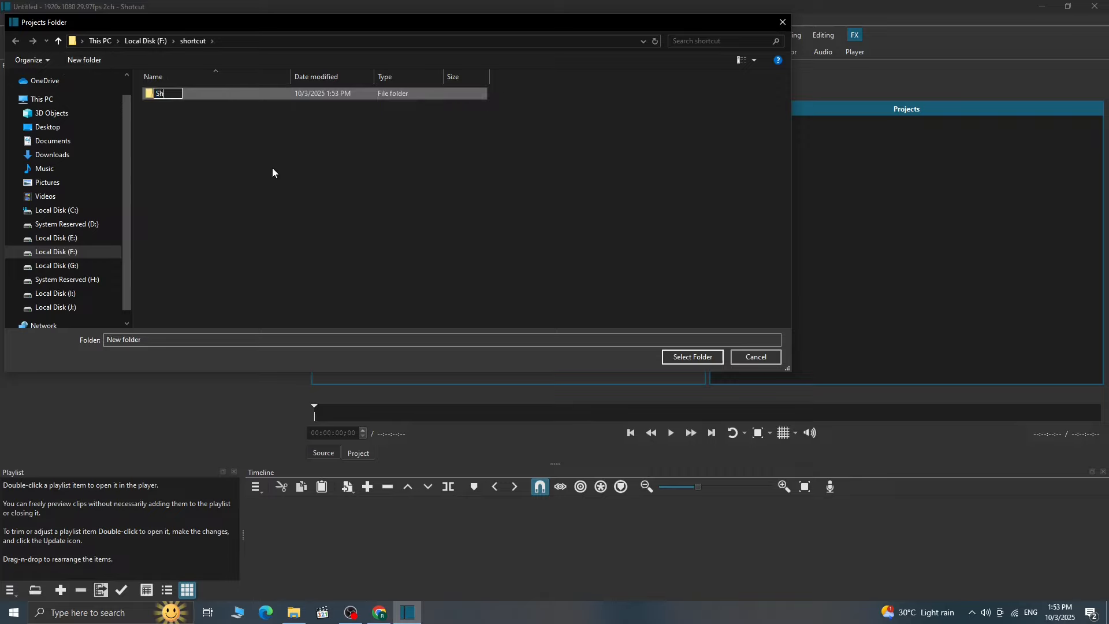
{"action": "type", "text": "ortcut video edits"}
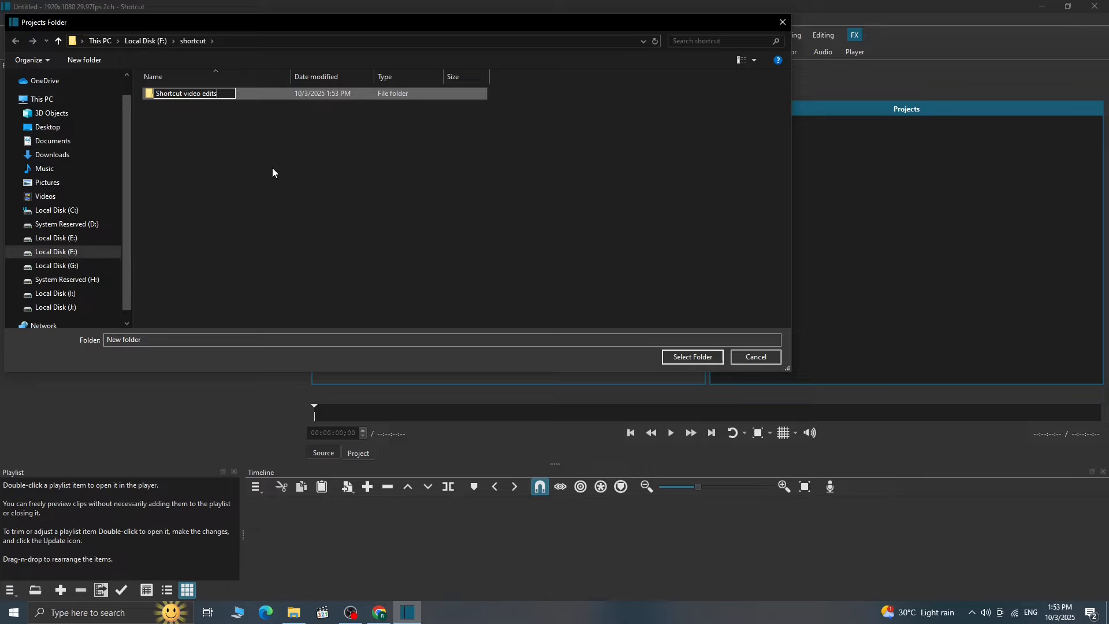
{"action": "left_click", "coordinate": [244, 163]}
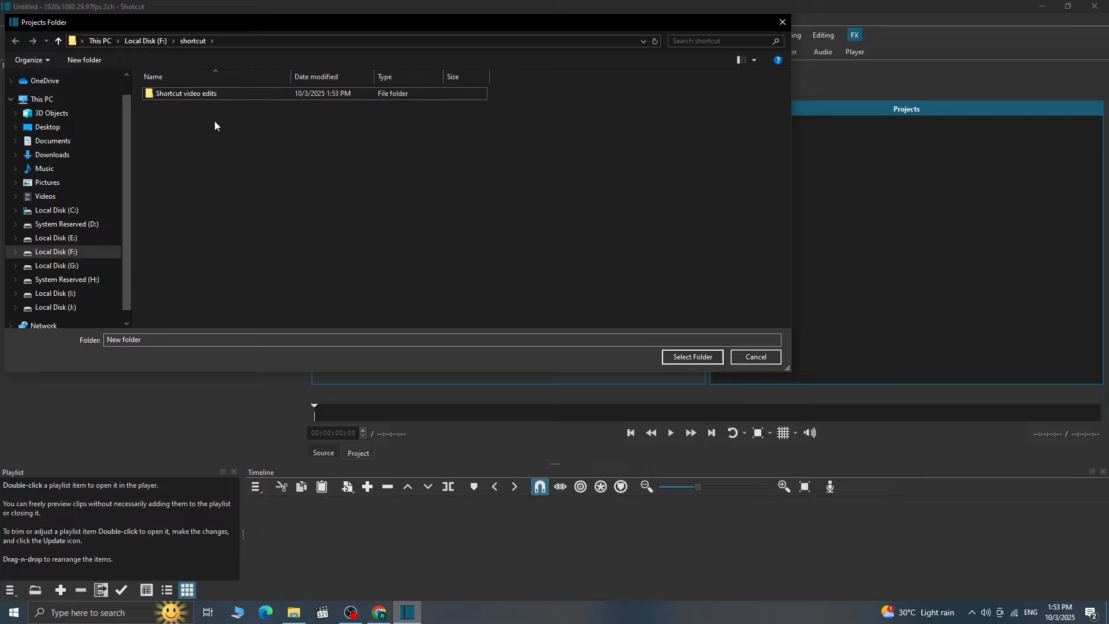
{"action": "left_click", "coordinate": [702, 357]}
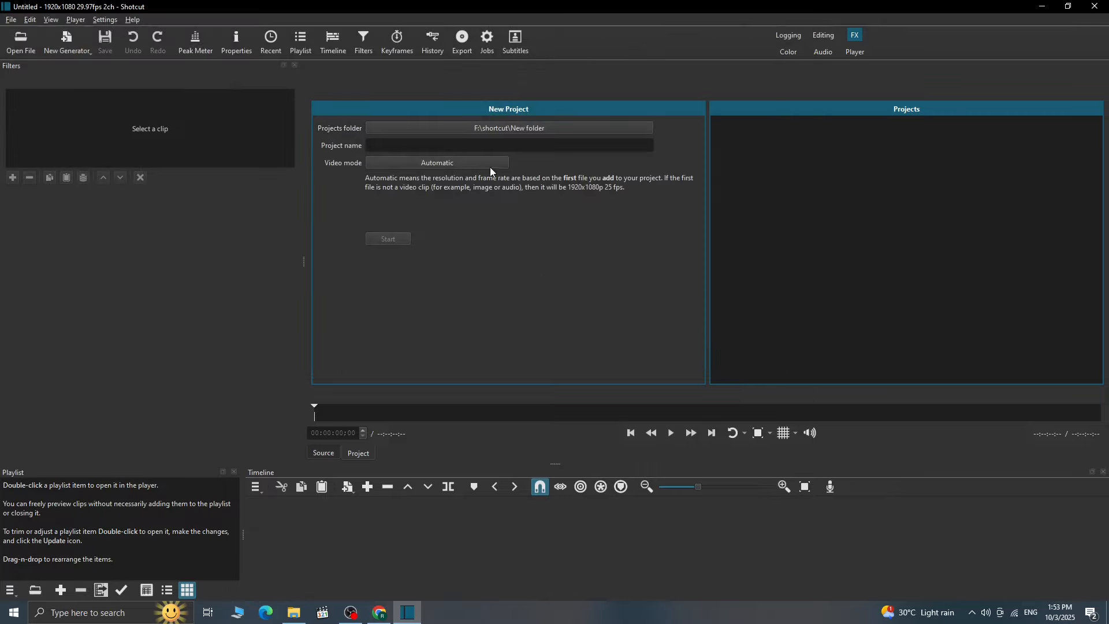
Step: Name the new project "First Edit", keep the video mode on Automatic, and start the project
{"action": "left_click", "coordinate": [429, 146]}
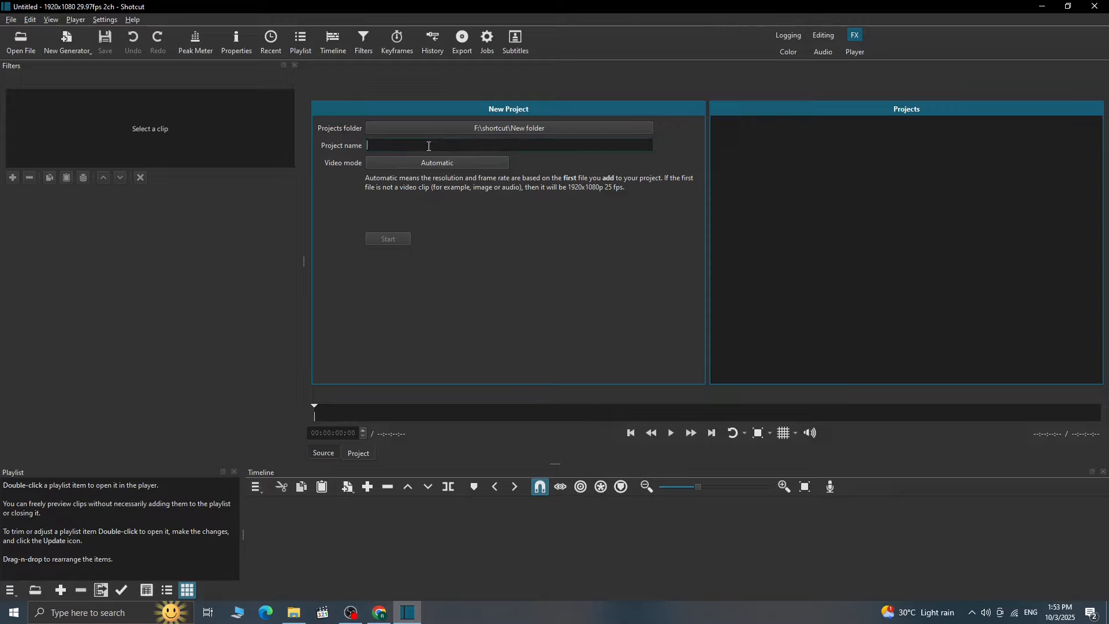
{"action": "type", "text": "First Edir"}
{"action": "left_click", "coordinate": [451, 166]}
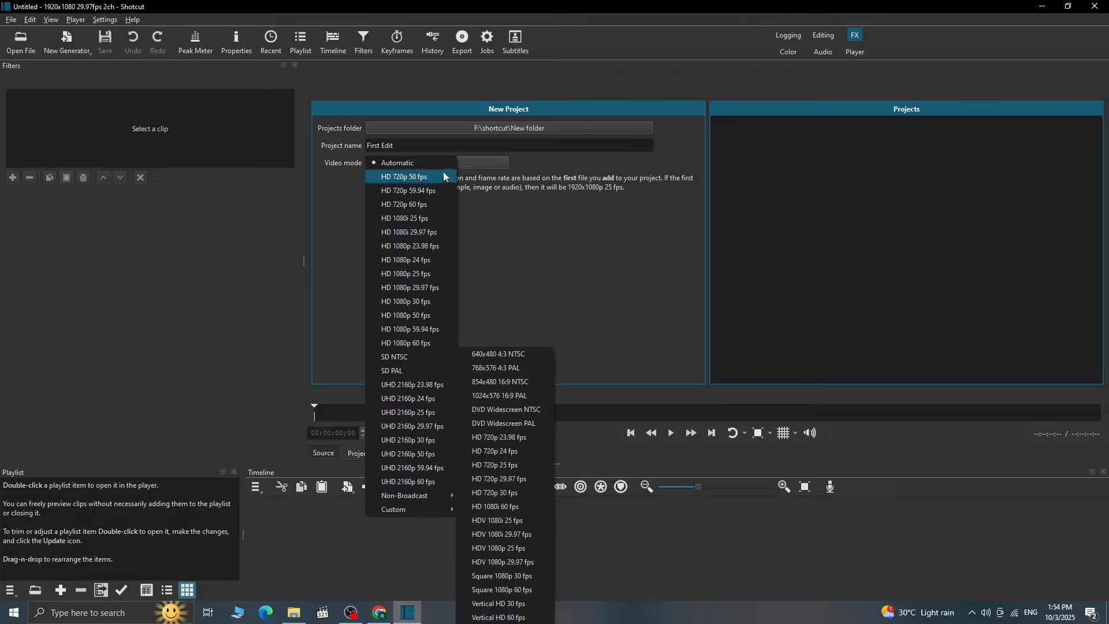
{"action": "left_click", "coordinate": [579, 223]}
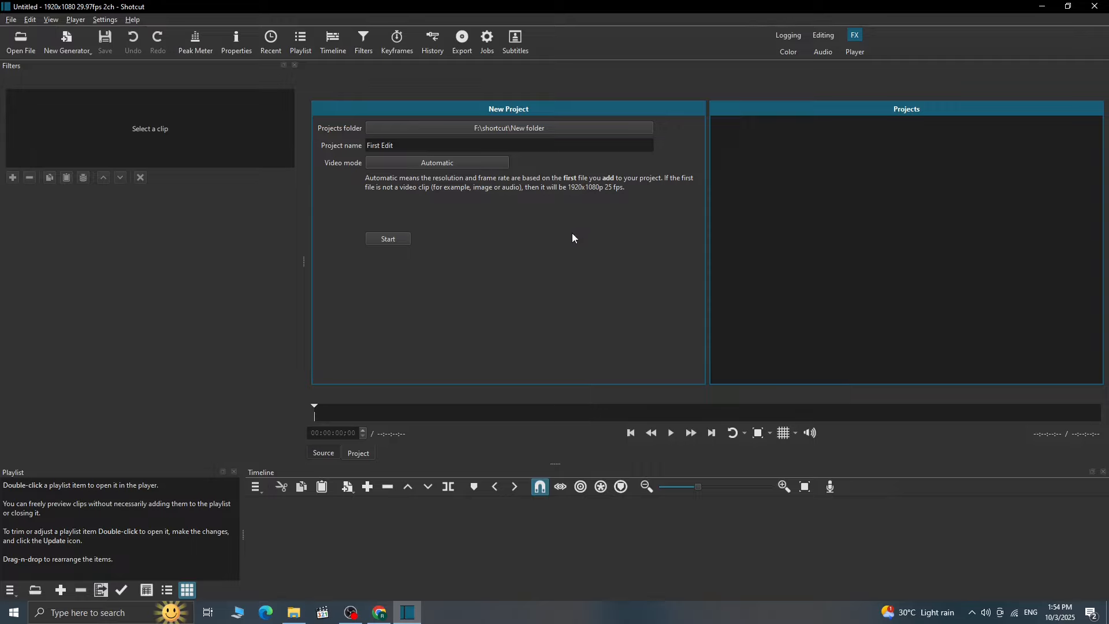
{"action": "left_click", "coordinate": [392, 241]}
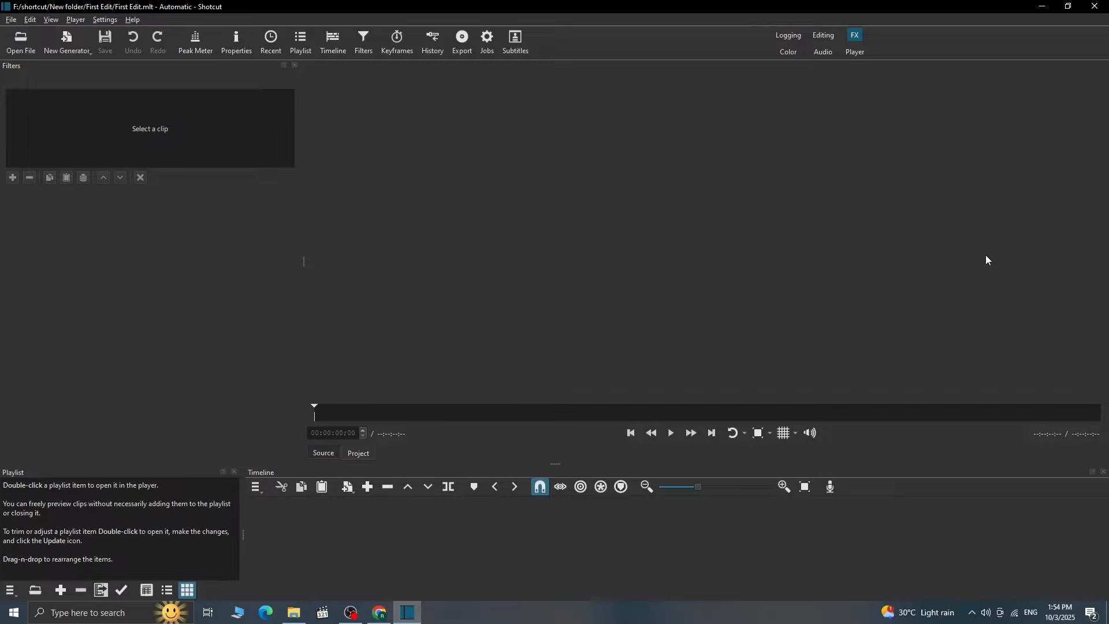
{"action": "left_click", "coordinate": [16, 47]}
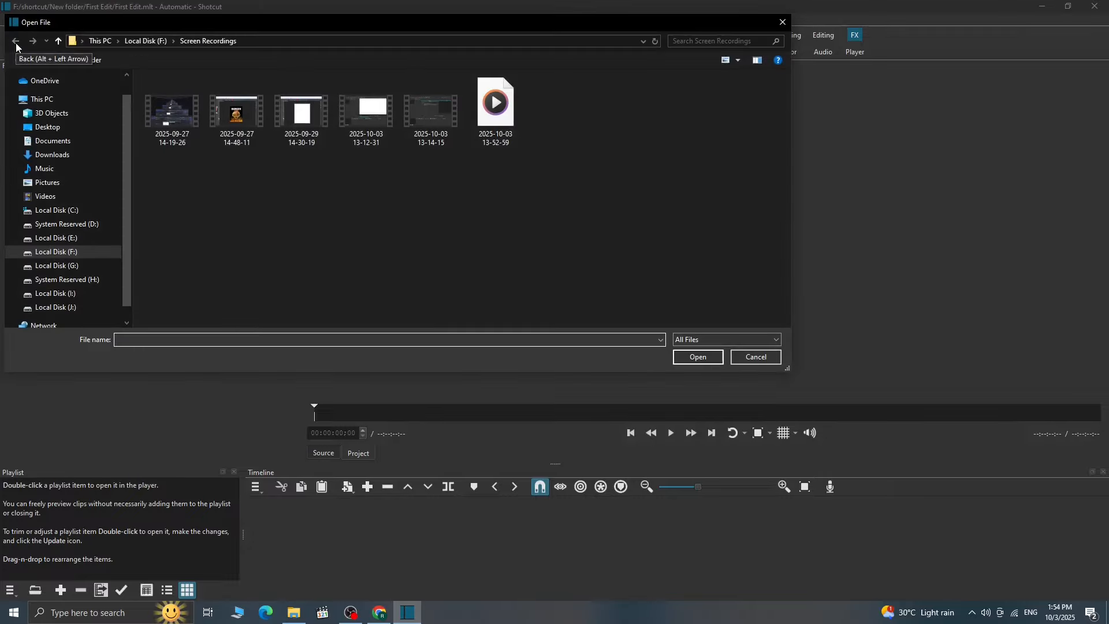
{"action": "left_click", "coordinate": [783, 22]}
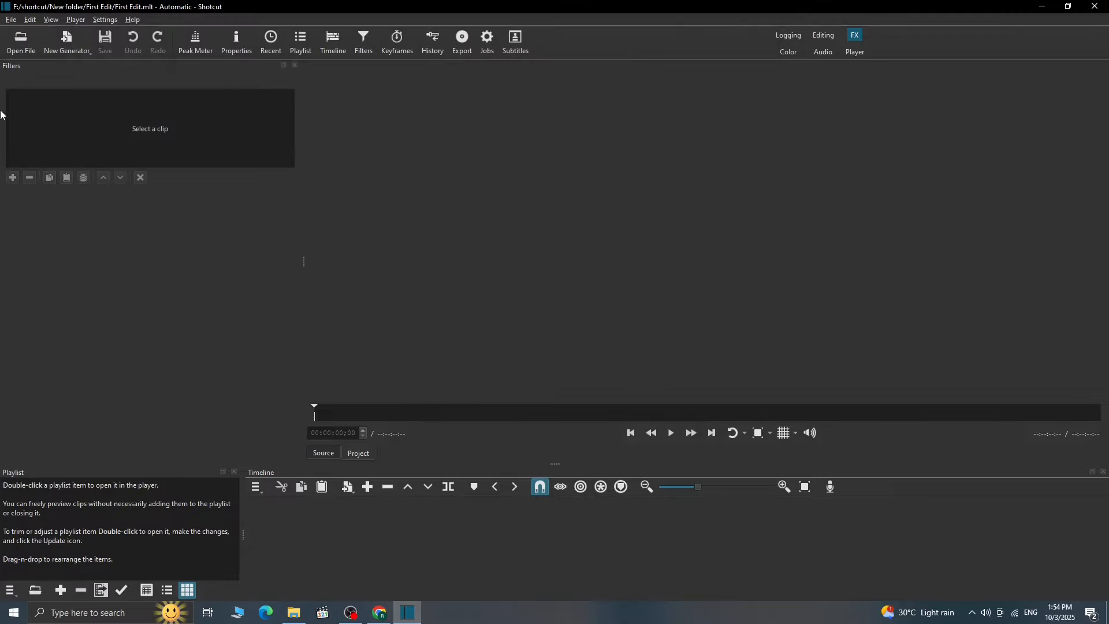
{"action": "left_click", "coordinate": [11, 20]}
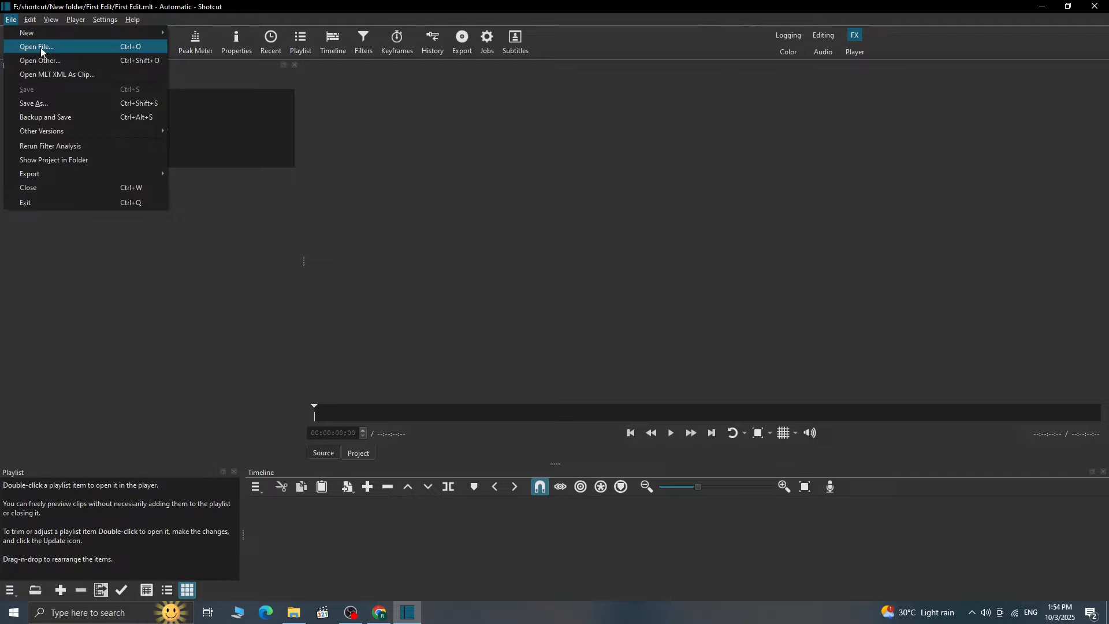
{"action": "left_click", "coordinate": [243, 119]}
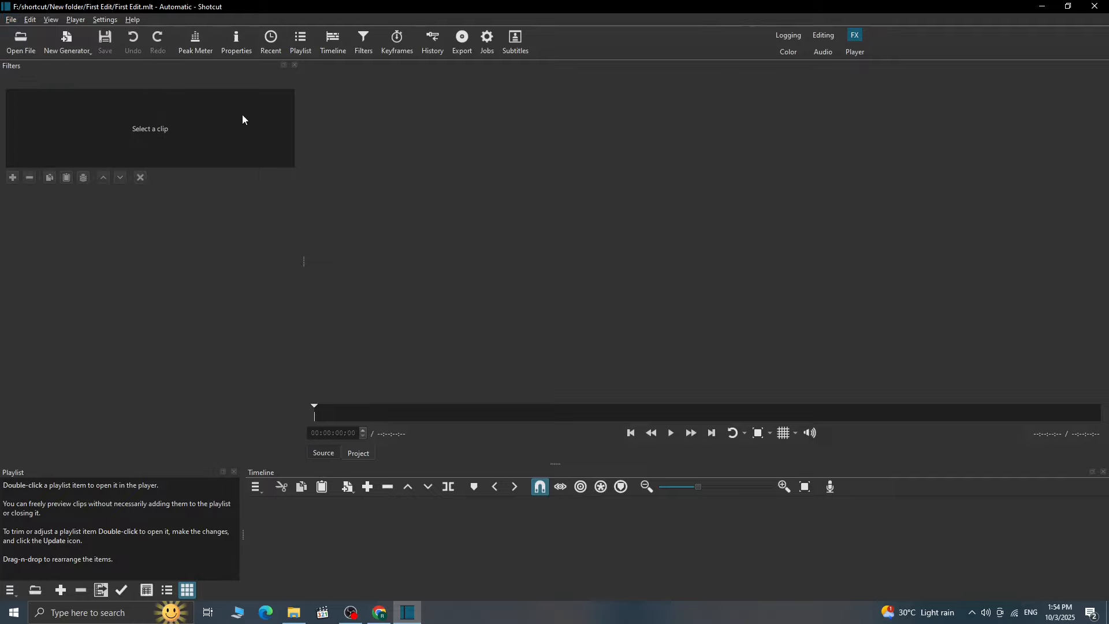
Step: Open the Ace Designs Intro video from the Adobe Premiere videos folder on Local Disk (F:) and play it in the preview
{"action": "left_click", "coordinate": [15, 44]}
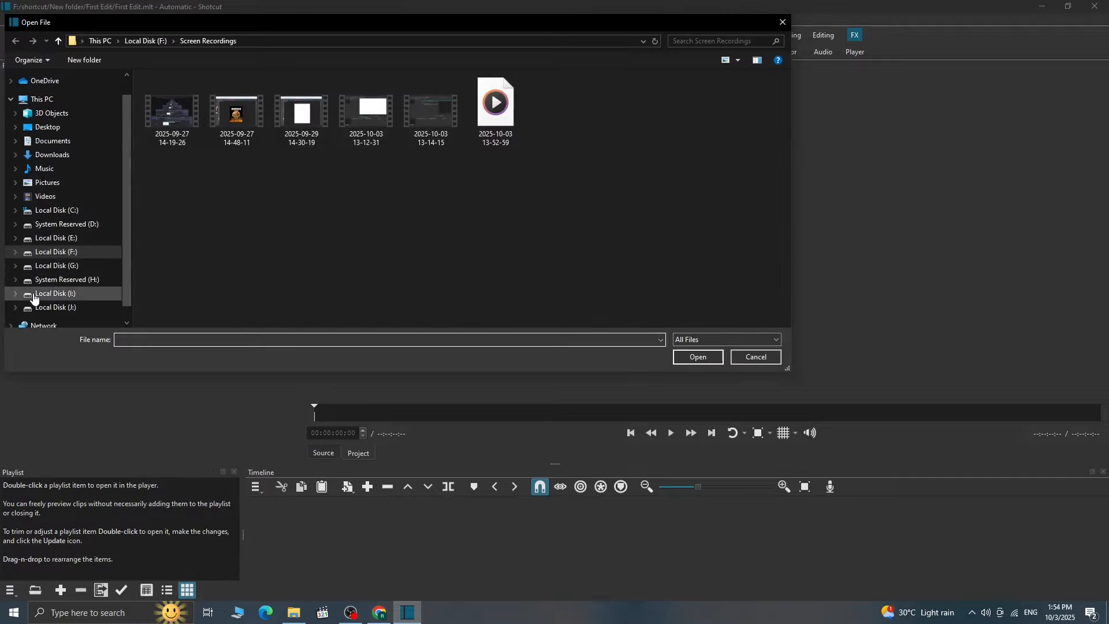
{"action": "left_click", "coordinate": [87, 253]}
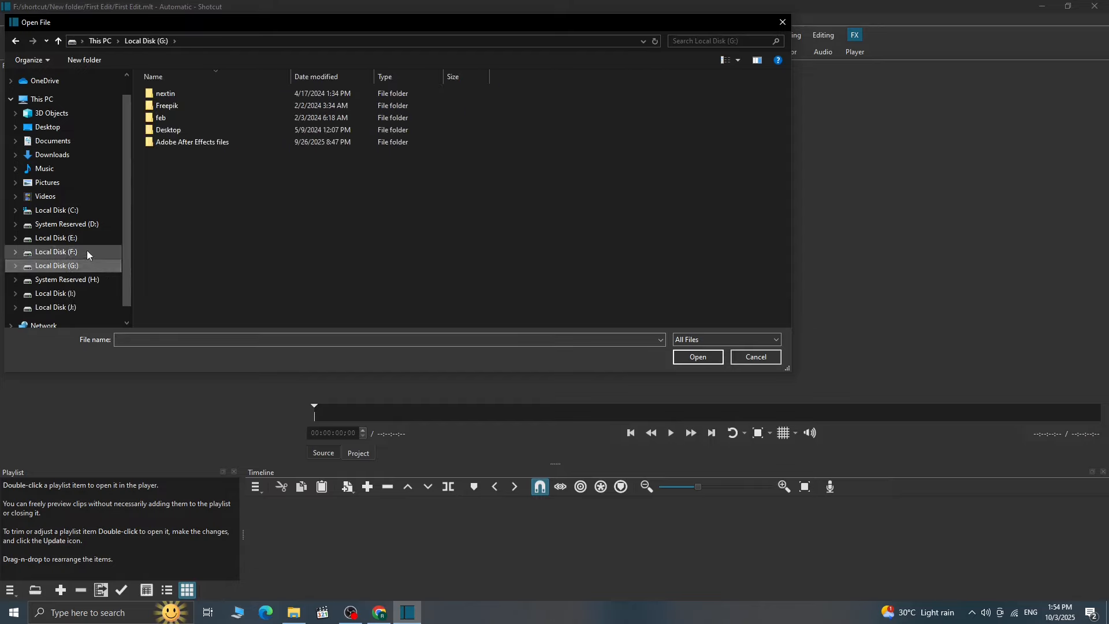
{"action": "double_click", "coordinate": [172, 107]}
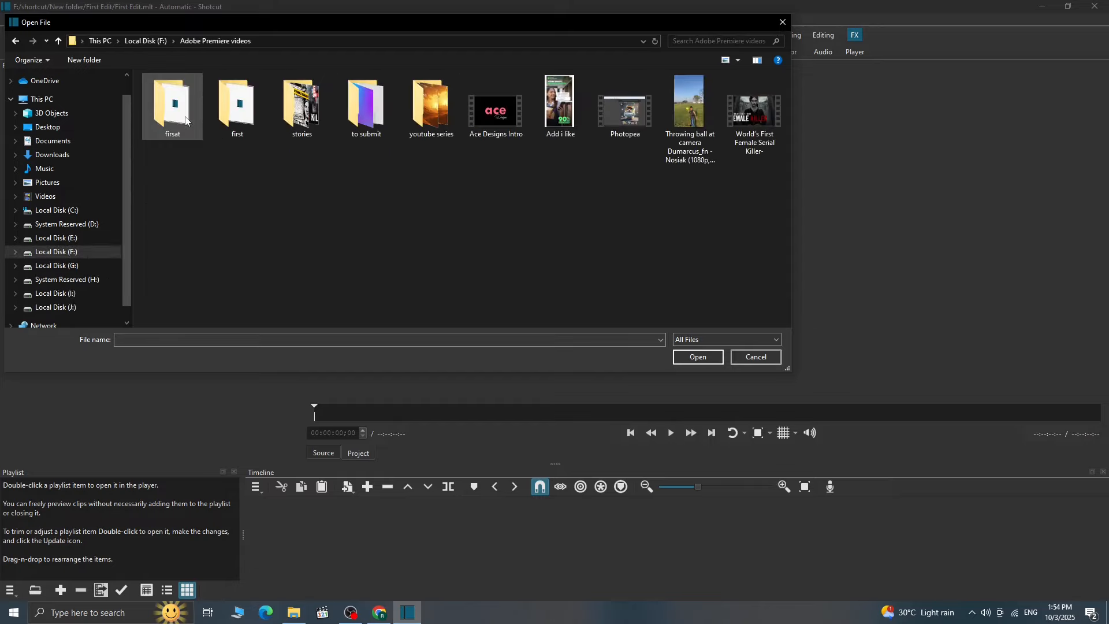
{"action": "left_click", "coordinate": [488, 121]}
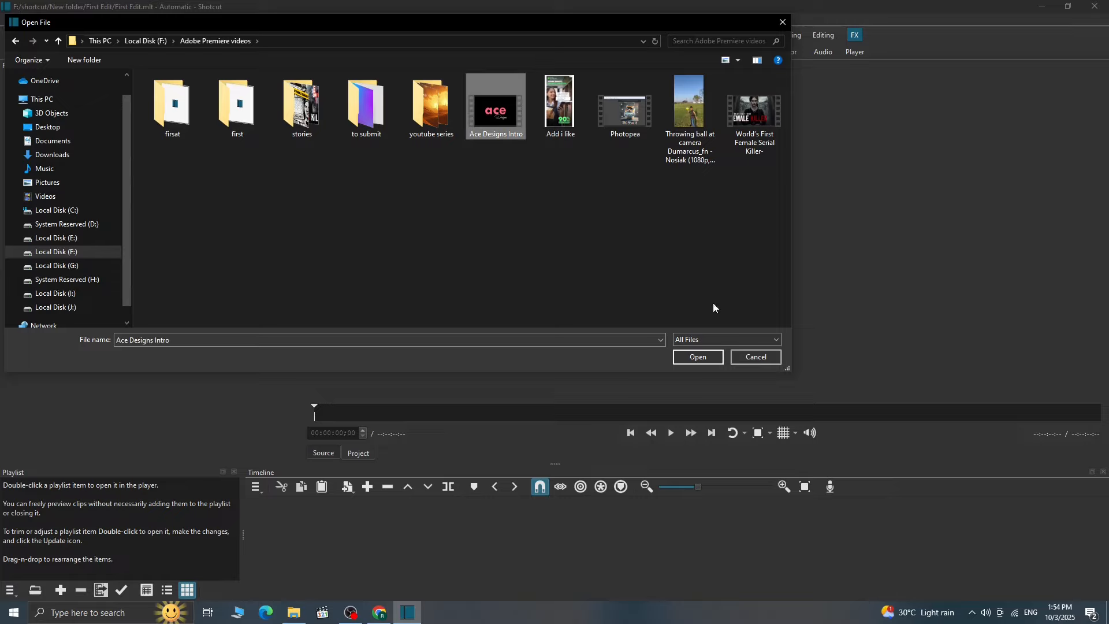
{"action": "left_click", "coordinate": [695, 357]}
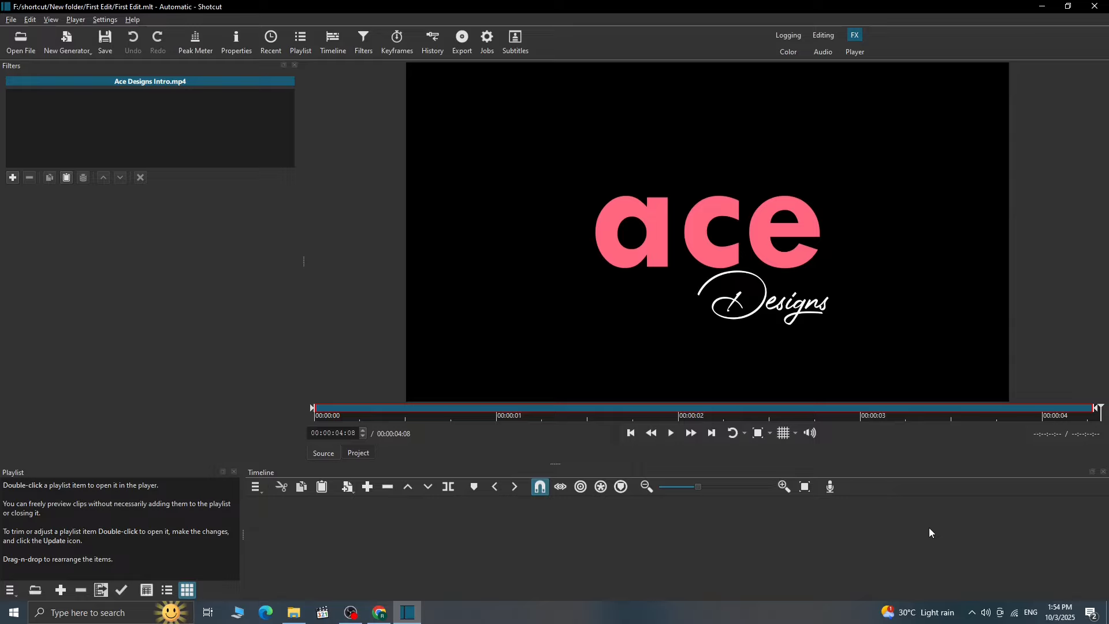
{"action": "key", "text": "space"}
Step: Close the Timeline, Playlist and Filters panels so only the video preview remains
{"action": "left_click", "coordinate": [1101, 471]}
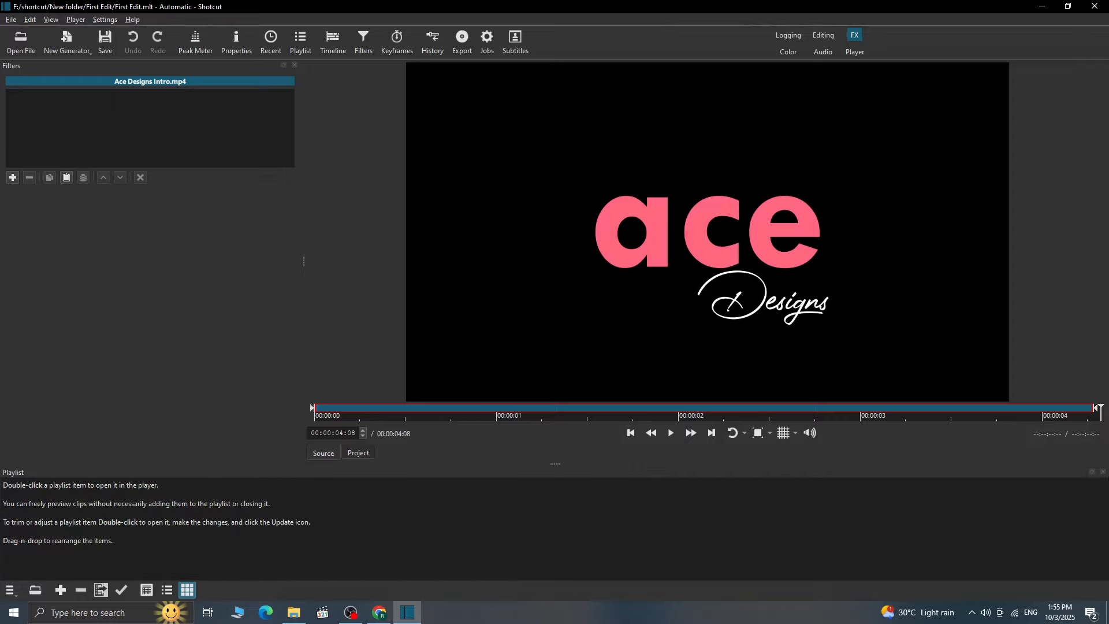
{"action": "left_click", "coordinate": [1103, 471]}
{"action": "left_click", "coordinate": [295, 66]}
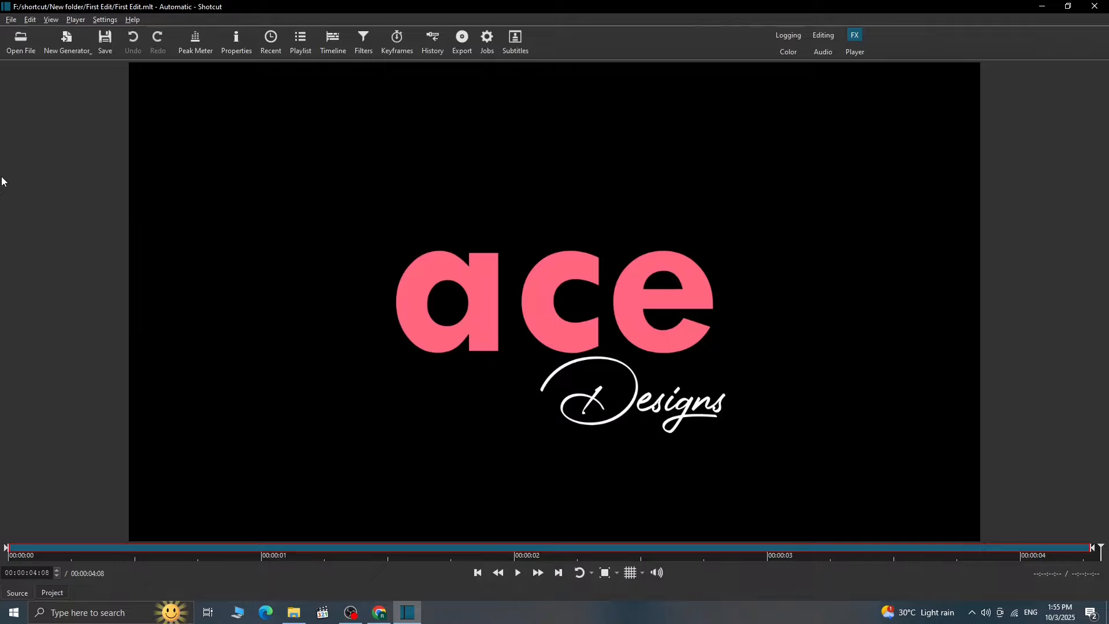
Step: Show the Timeline and Playlist panels again and narrow the Playlist to about a quarter of the window width
{"action": "left_click", "coordinate": [53, 20]}
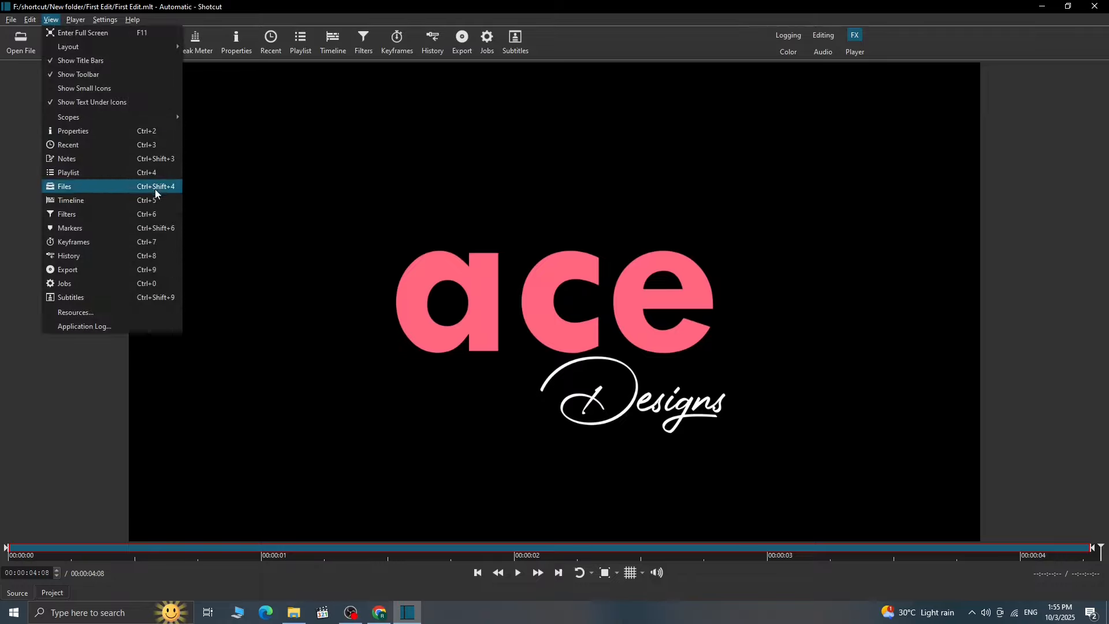
{"action": "left_click", "coordinate": [104, 200]}
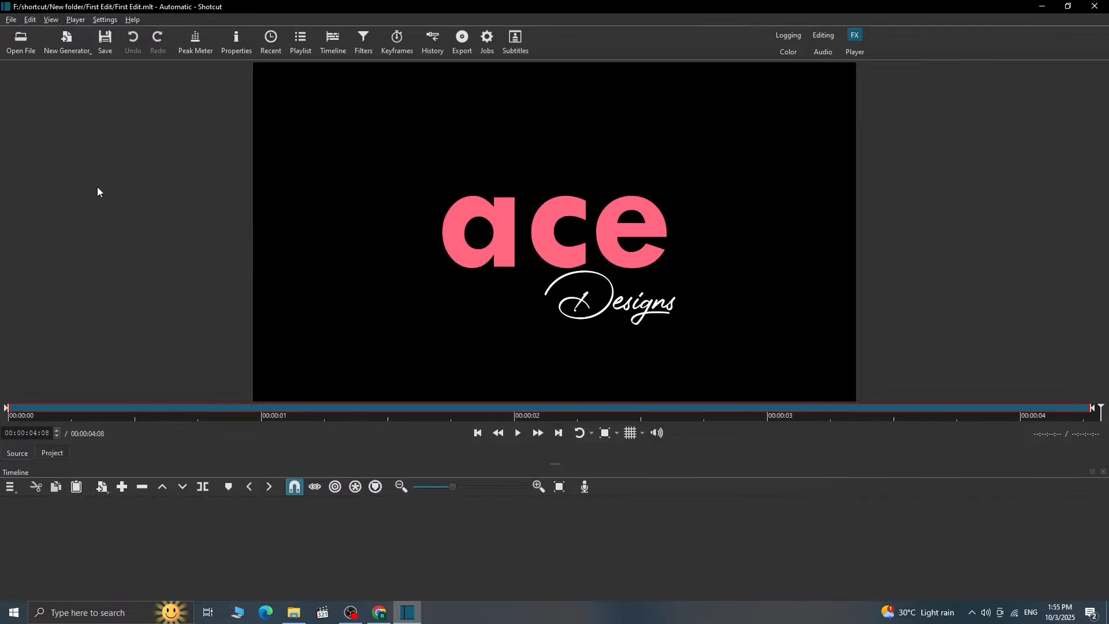
{"action": "left_click", "coordinate": [51, 20]}
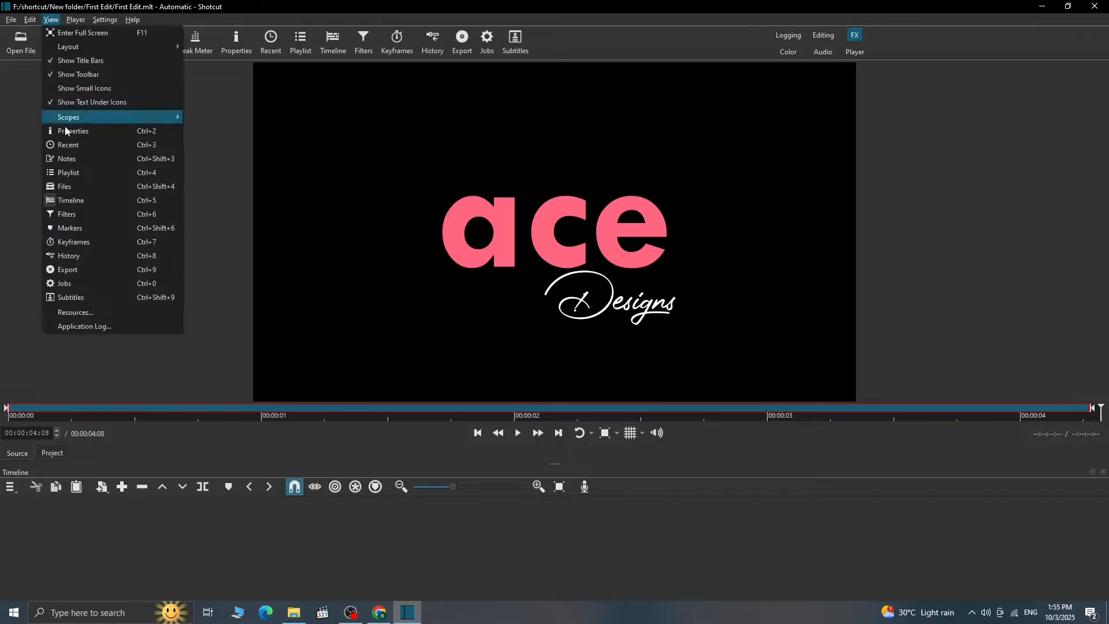
{"action": "left_click", "coordinate": [83, 172]}
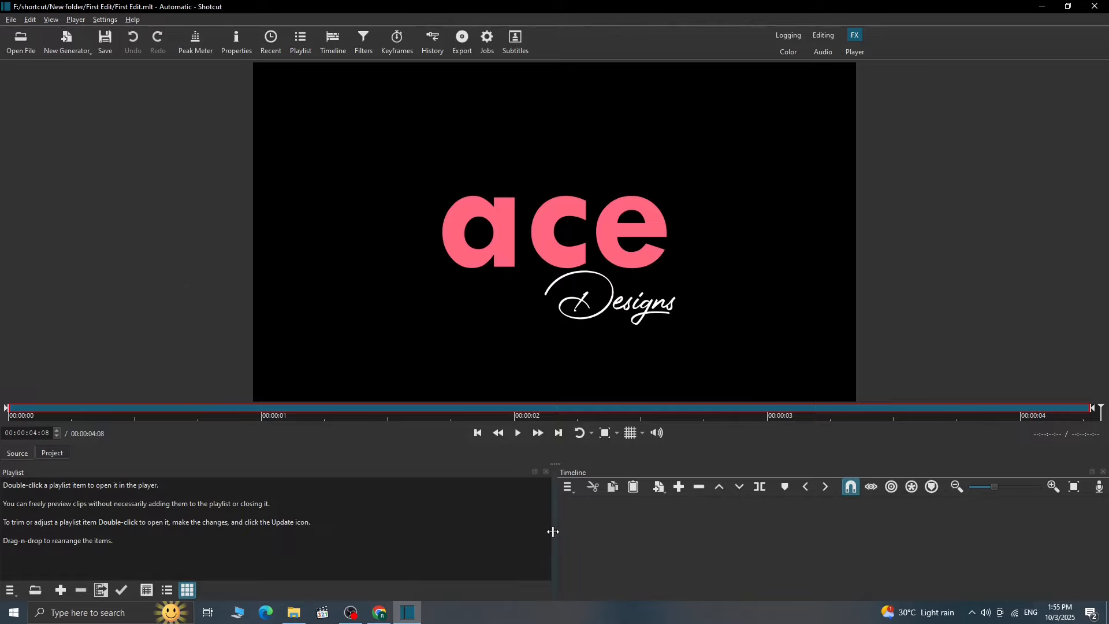
{"action": "left_click_drag", "start_coordinate": [553, 532], "coordinate": [318, 507]}
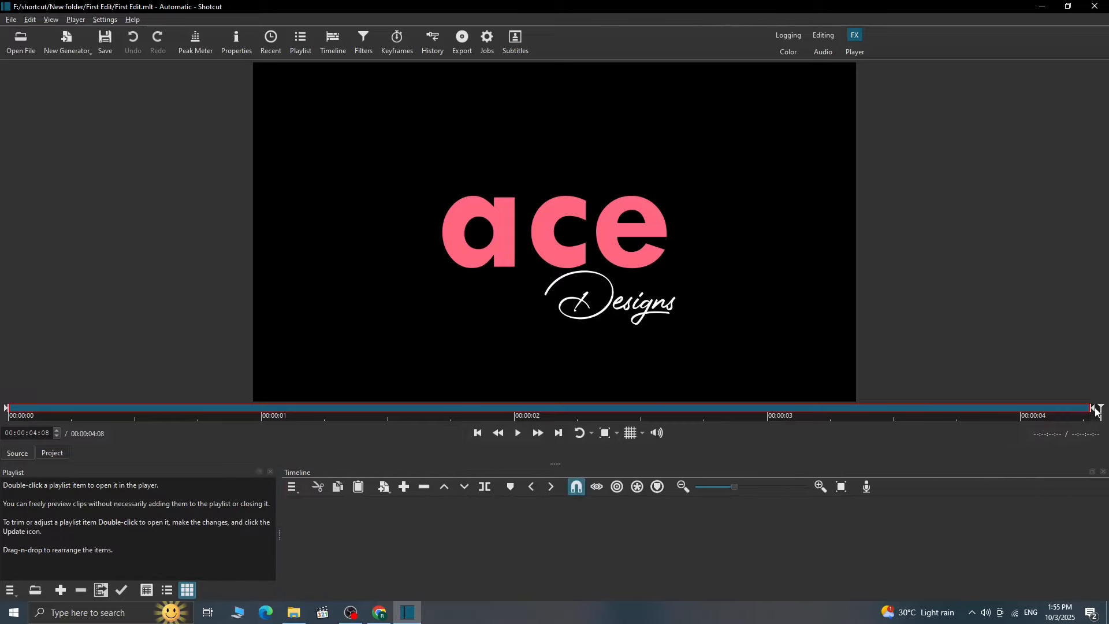
Step: Add the opened Ace Designs Intro clip to the playlist and place it at the start of the timeline on track V1
{"action": "key", "text": "space"}
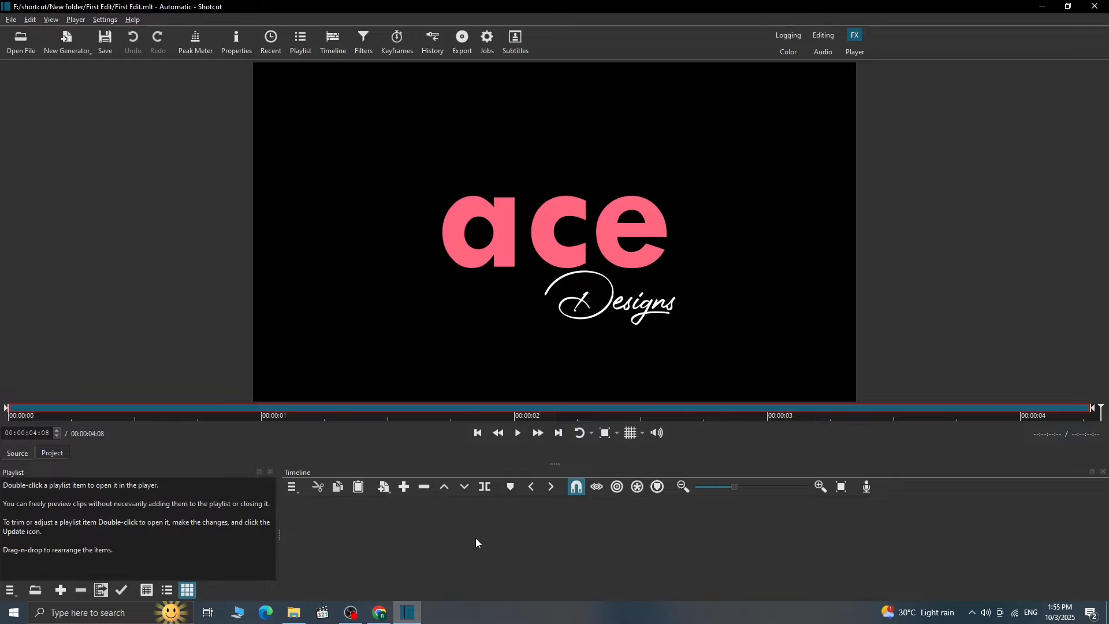
{"action": "left_click", "coordinate": [61, 590]}
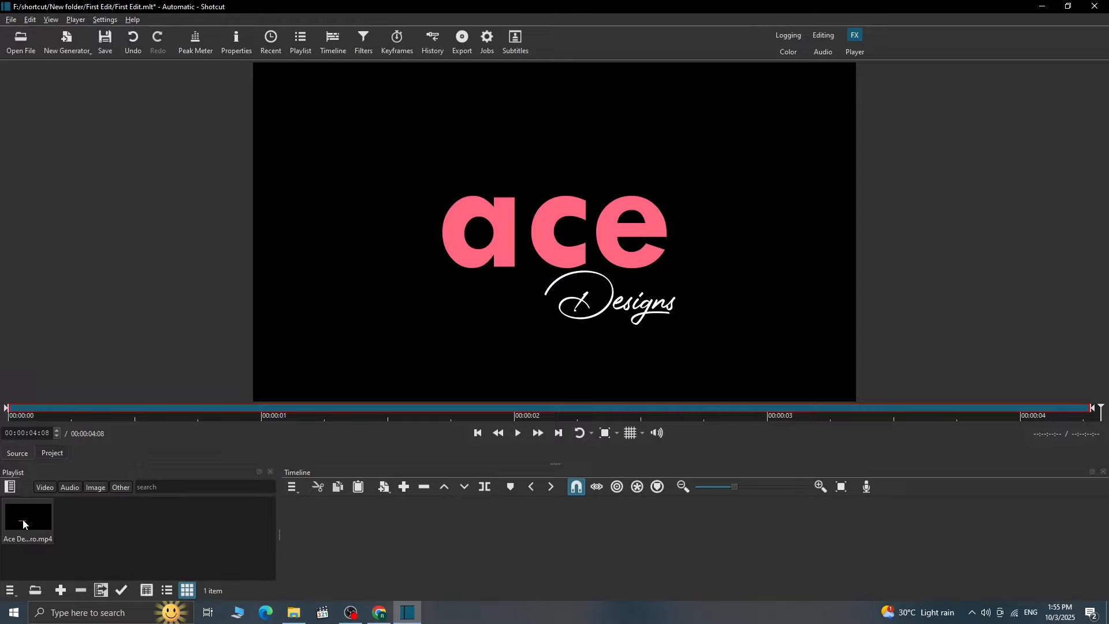
{"action": "left_click_drag", "start_coordinate": [40, 523], "coordinate": [438, 531]}
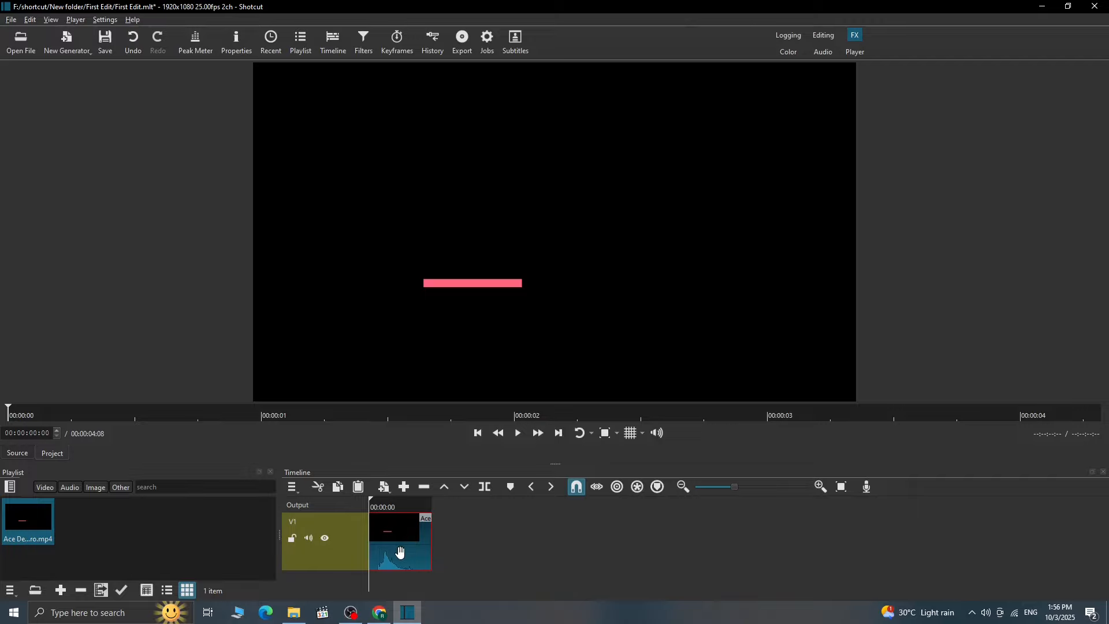
Step: Zoom the timeline in and out to examine the Ace Designs Intro clip at different time scales
{"action": "left_click", "coordinate": [821, 487]}
{"action": "left_click", "coordinate": [821, 488]}
{"action": "left_click", "coordinate": [821, 488]}
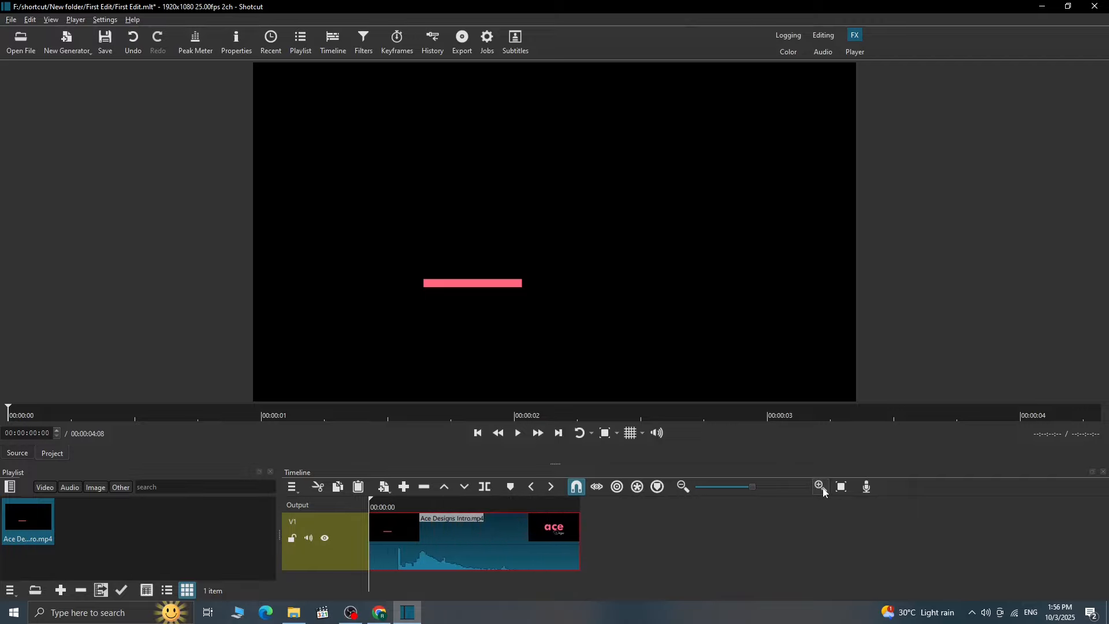
{"action": "left_click", "coordinate": [821, 488]}
{"action": "left_click", "coordinate": [821, 487]}
{"action": "left_click", "coordinate": [823, 487]}
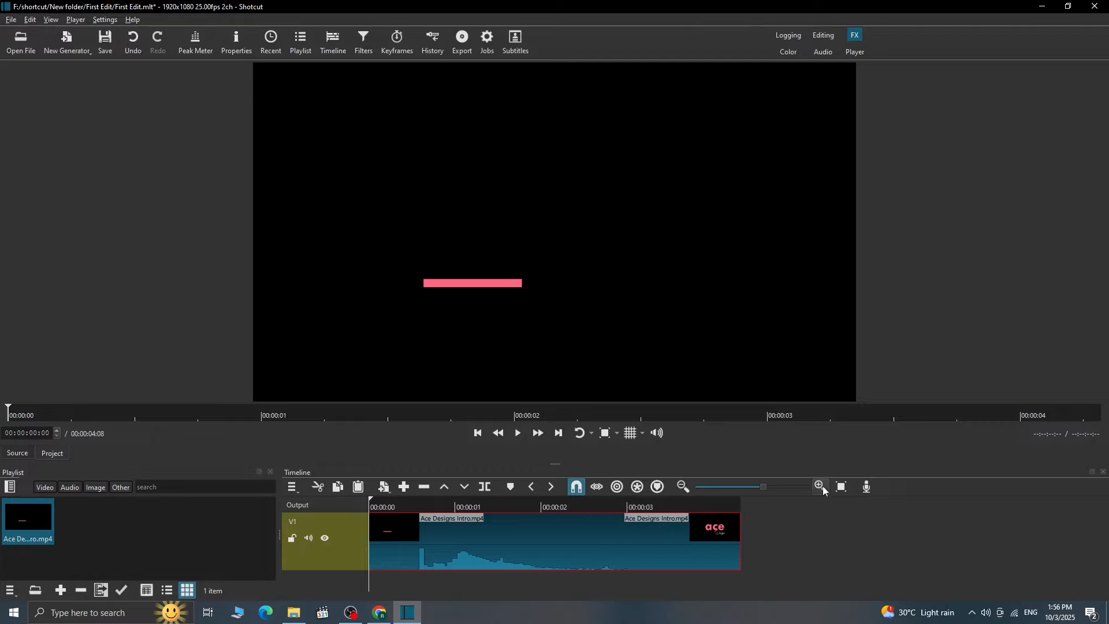
{"action": "key", "text": "minus"}
{"action": "key", "text": "minus"}
{"action": "key", "text": "minus"}
{"action": "key", "text": "minus"}
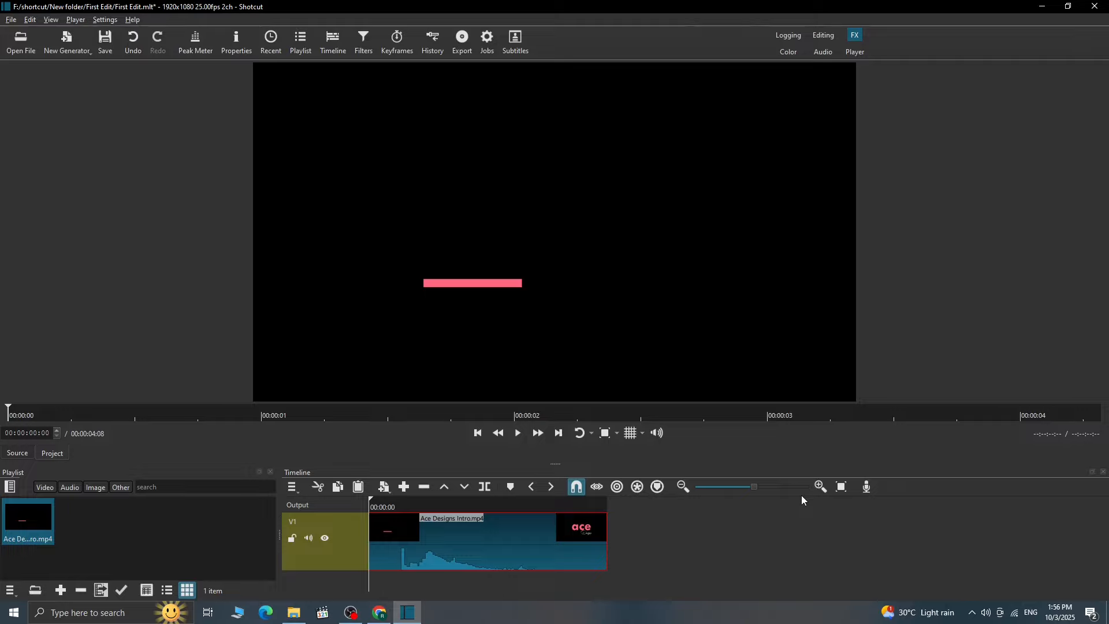
{"action": "key", "text": "equal"}
{"action": "key", "text": "equal"}
{"action": "key", "text": "equal"}
{"action": "key", "text": "equal"}
{"action": "key", "text": "equal"}
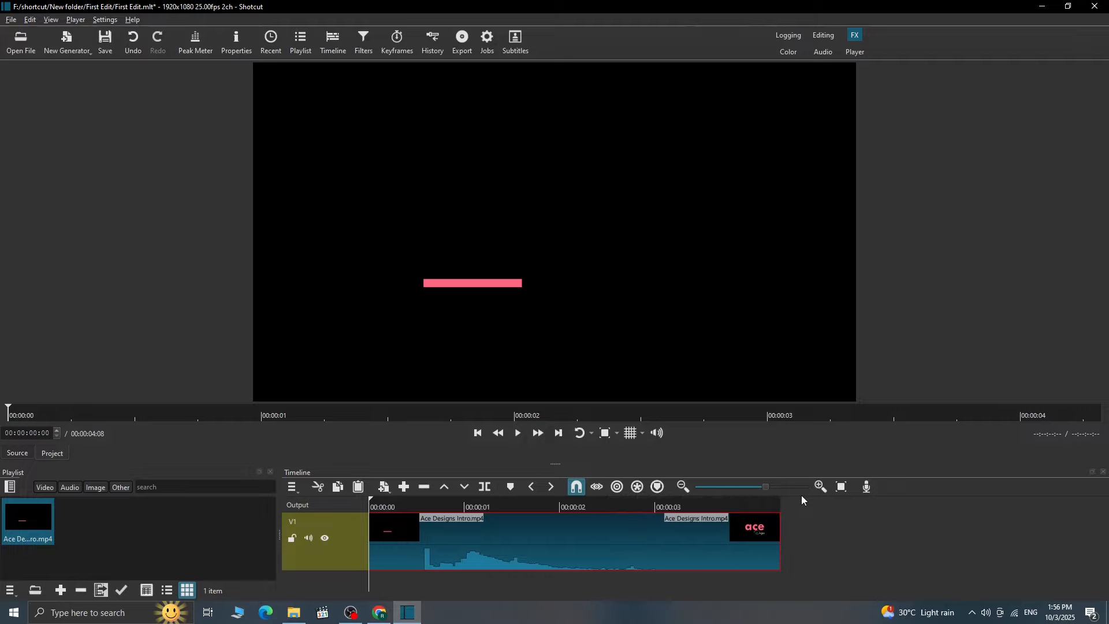
{"action": "key", "text": "equal"}
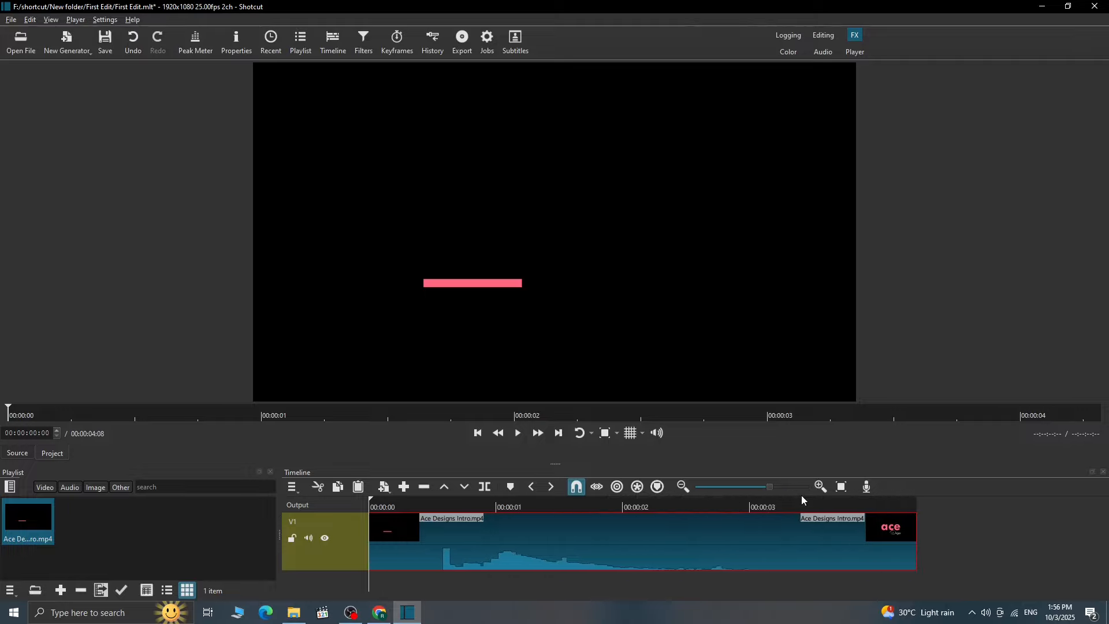
{"action": "key", "text": "minus"}
{"action": "key", "text": "minus"}
{"action": "key", "text": "minus"}
{"action": "key", "text": "equal"}
{"action": "key", "text": "equal"}
{"action": "key", "text": "equal"}
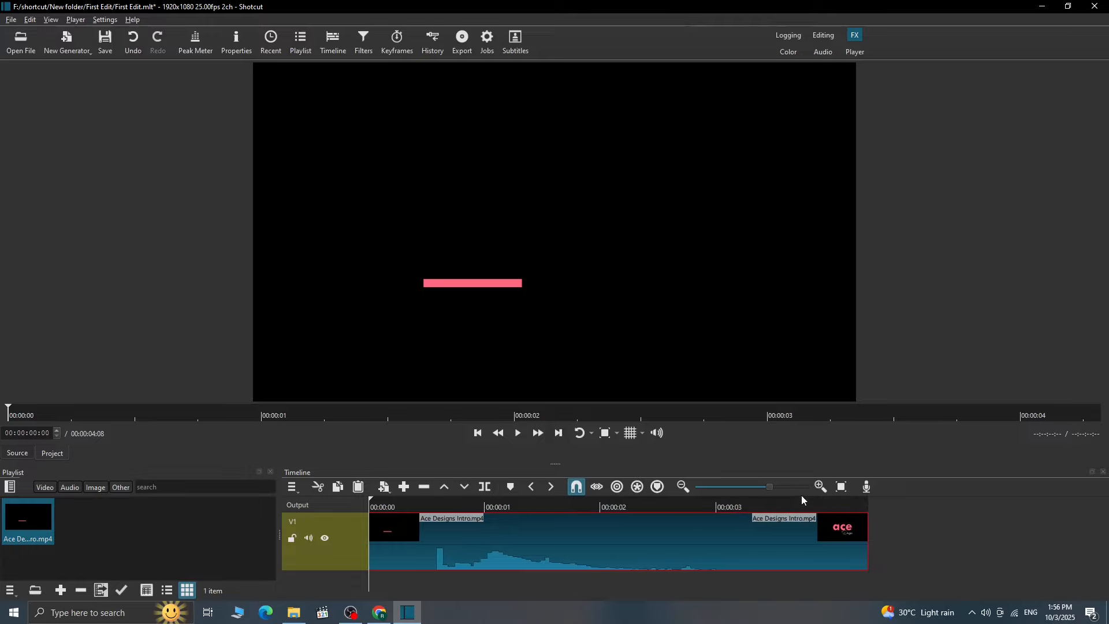
{"action": "key", "text": "minus"}
{"action": "key", "text": "minus"}
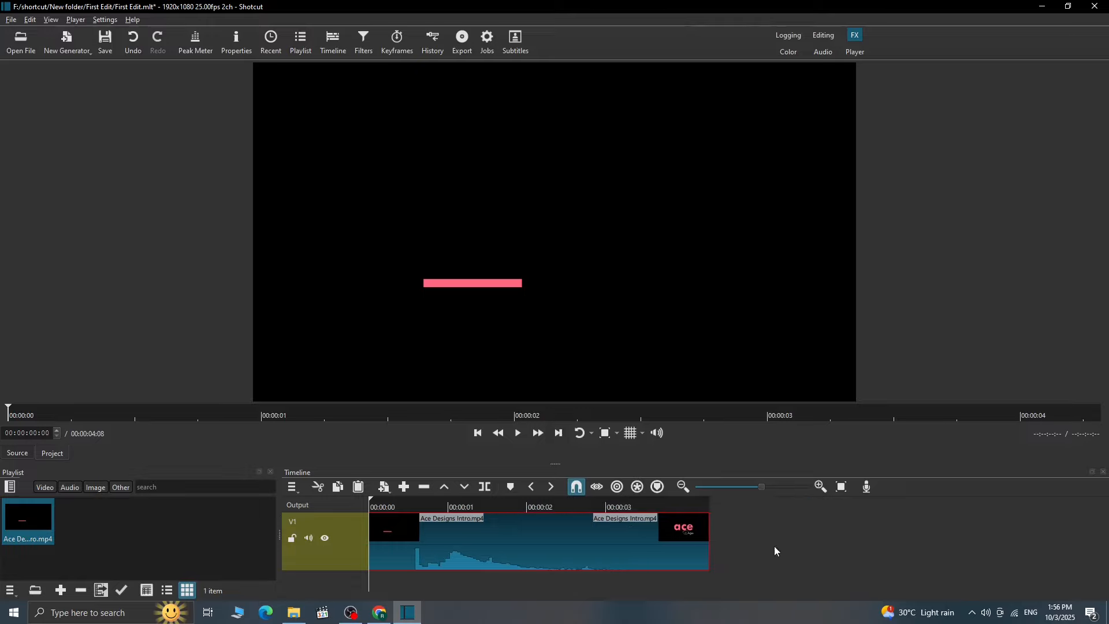
Step: Open the ball eye video, add it to the playlist and place it on track V1 after the Ace Designs Intro clip
{"action": "key", "text": "space"}
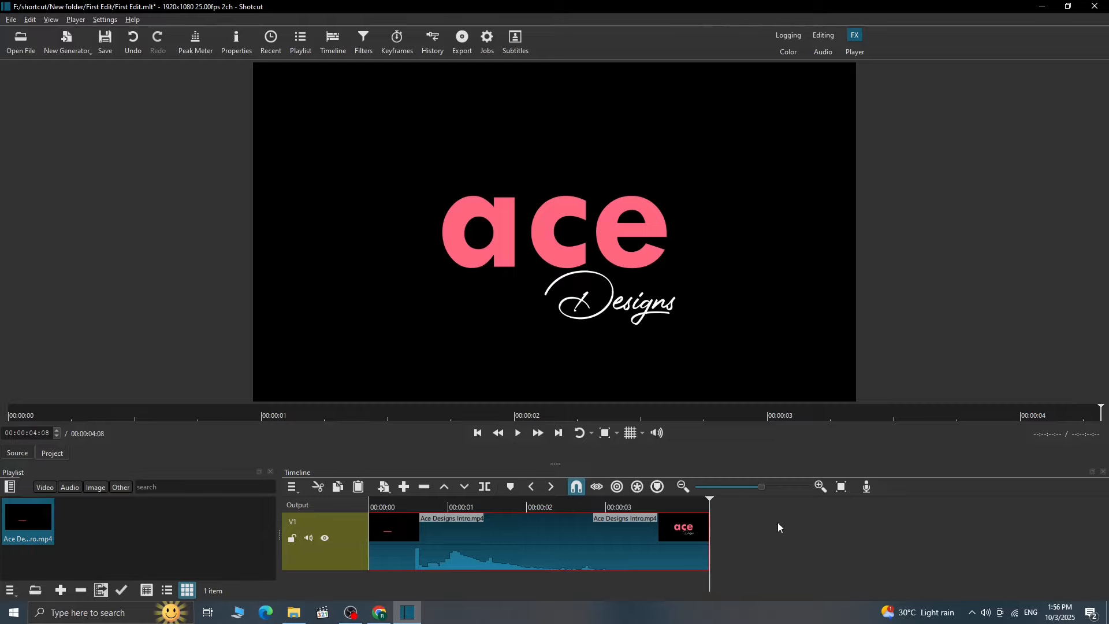
{"action": "left_click", "coordinate": [21, 43]}
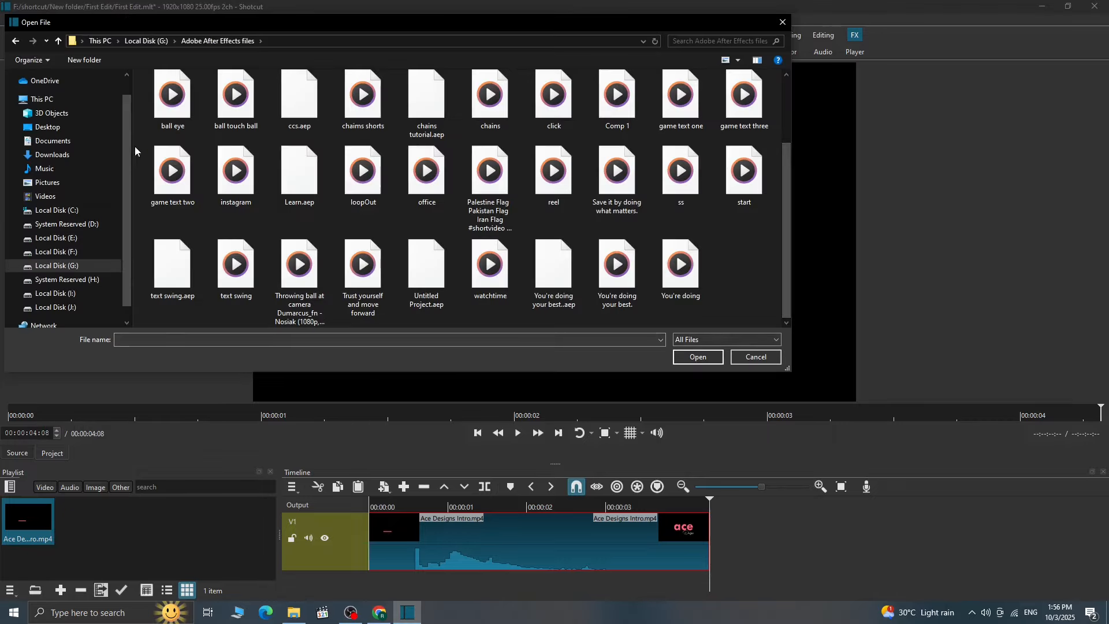
{"action": "left_click", "coordinate": [173, 97]}
{"action": "left_click", "coordinate": [696, 356]}
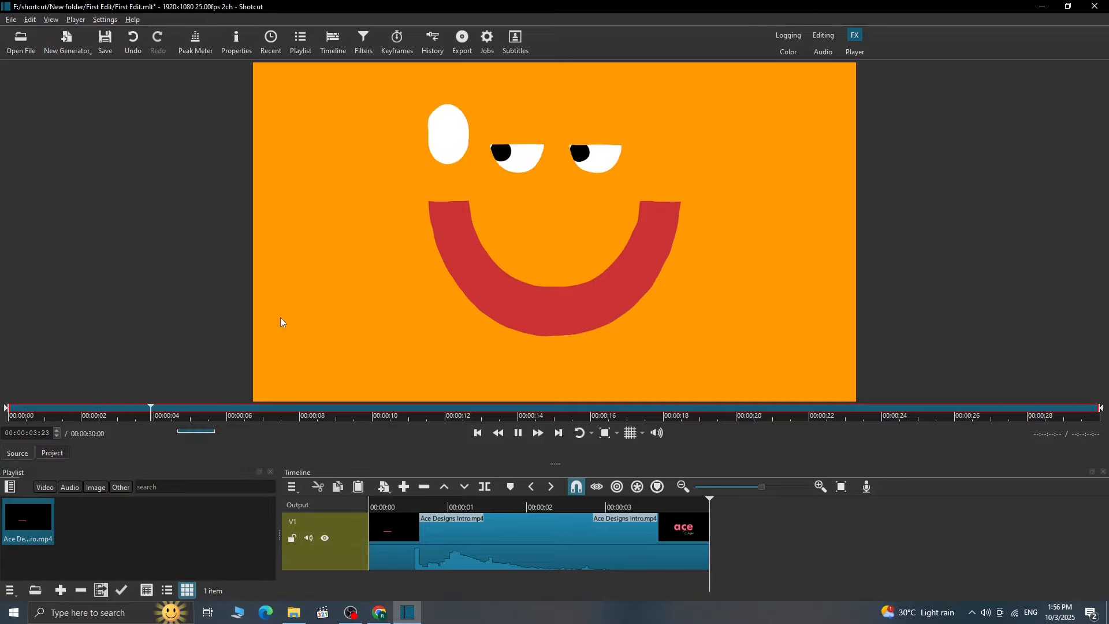
{"action": "left_click", "coordinate": [101, 590]}
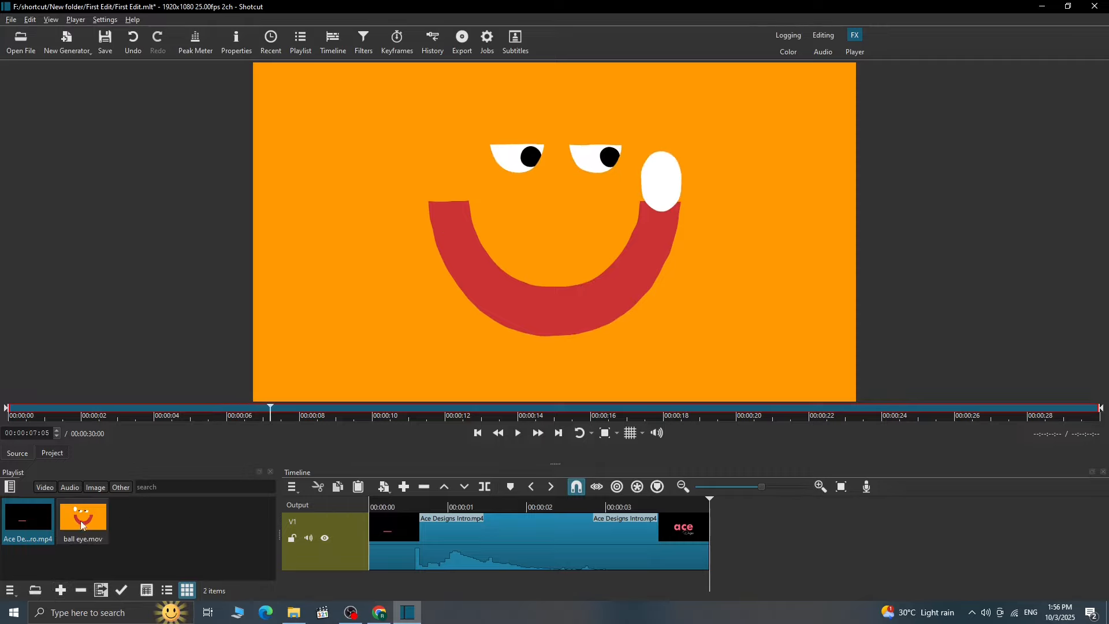
{"action": "left_click_drag", "start_coordinate": [83, 520], "coordinate": [716, 536]}
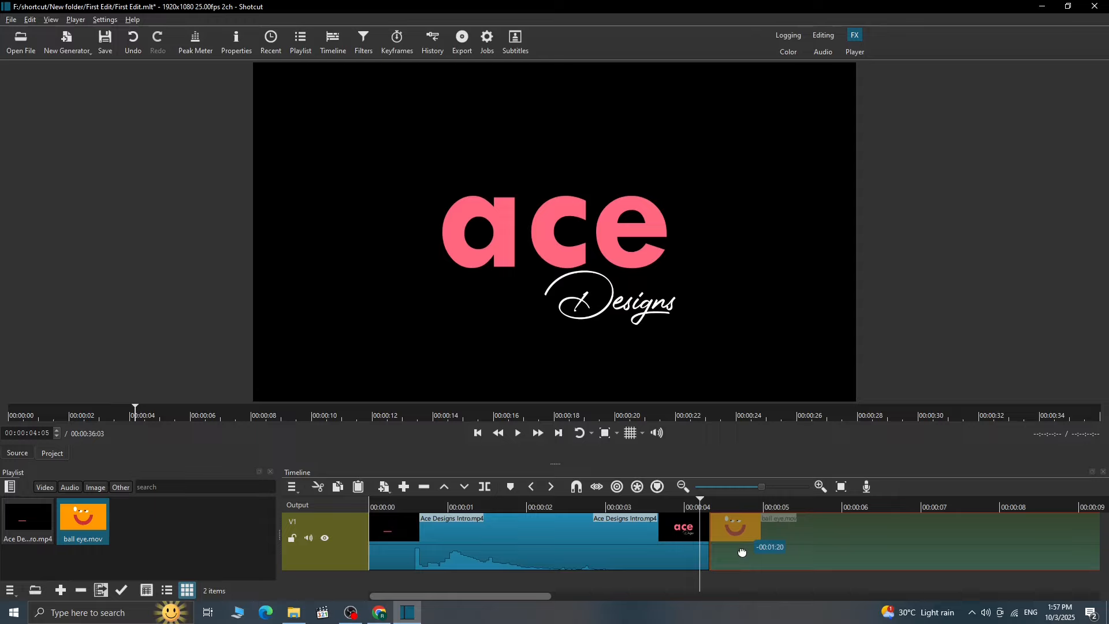
Step: Turn snapping back on and move the ball eye clip flush against the end of the Ace Designs Intro clip
{"action": "left_click_drag", "start_coordinate": [742, 553], "coordinate": [826, 557]}
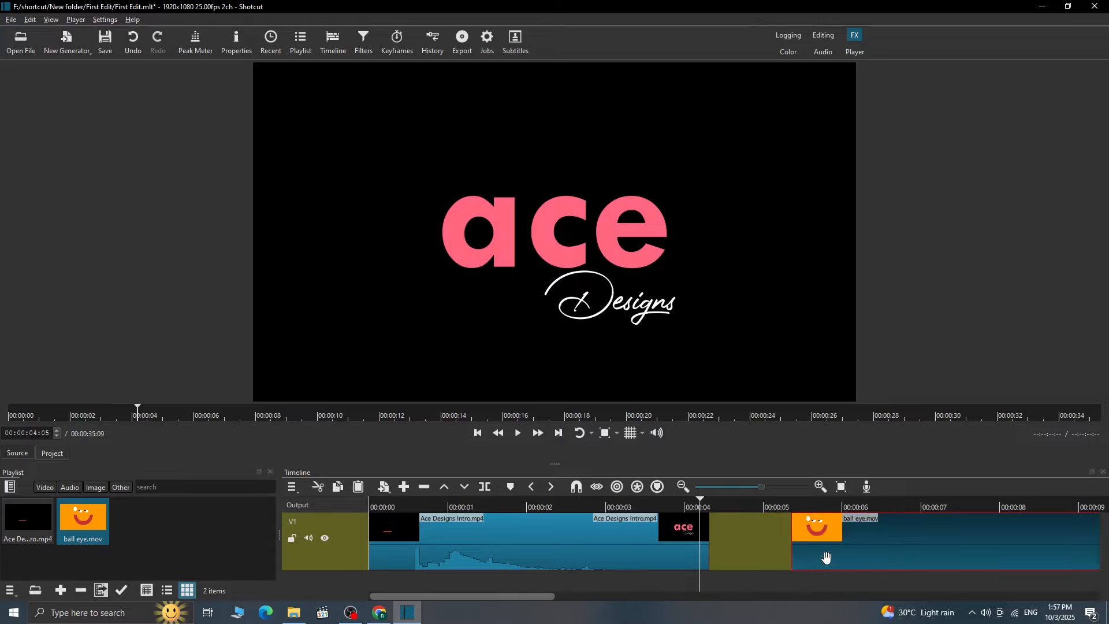
{"action": "left_click", "coordinate": [576, 486]}
{"action": "left_click_drag", "start_coordinate": [827, 537], "coordinate": [751, 566]}
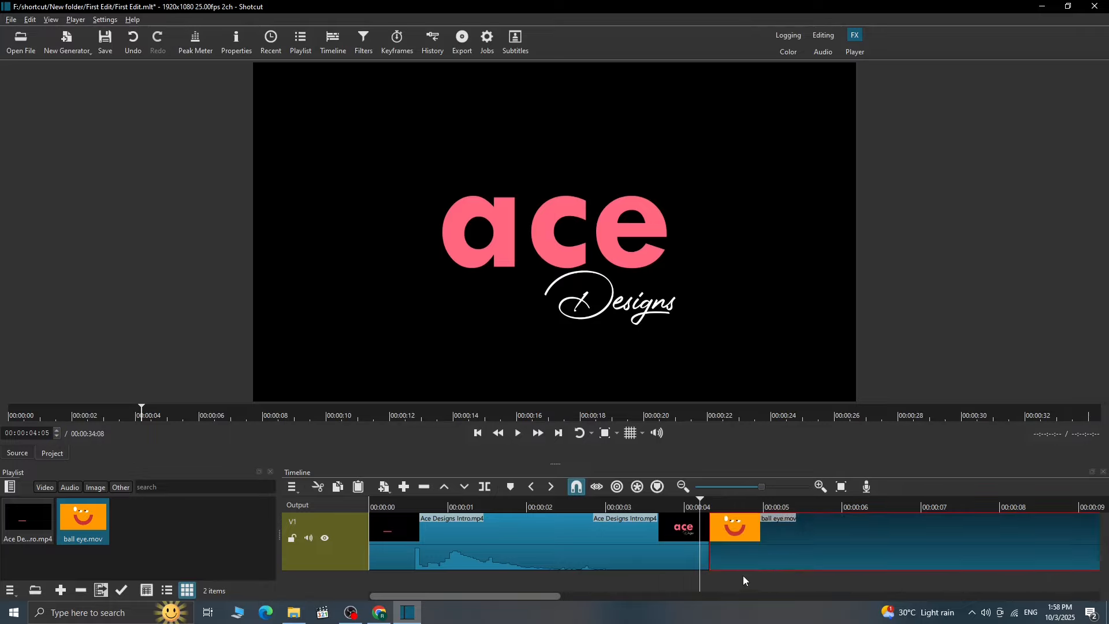
Step: Trim the ball eye clip on both ends so it runs from about 15 to about 25 seconds on the timeline
{"action": "scroll", "coordinate": [768, 543], "scroll_direction": "down", "scroll_amount": 3}
{"action": "scroll", "coordinate": [768, 545], "scroll_direction": "down", "scroll_amount": 2}
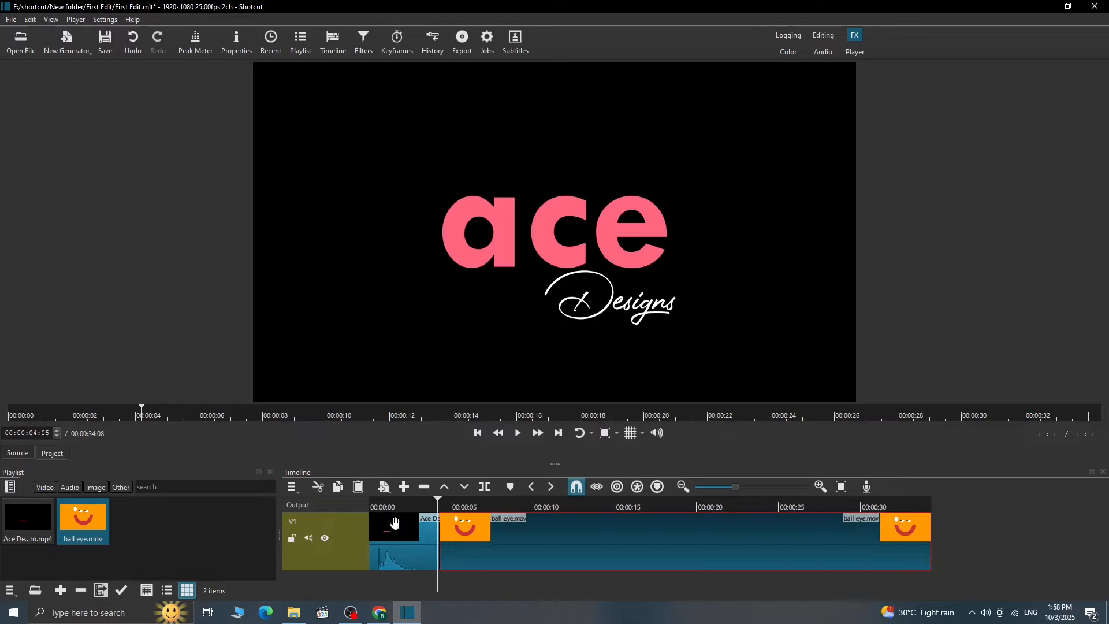
{"action": "left_click_drag", "start_coordinate": [441, 541], "coordinate": [617, 542]}
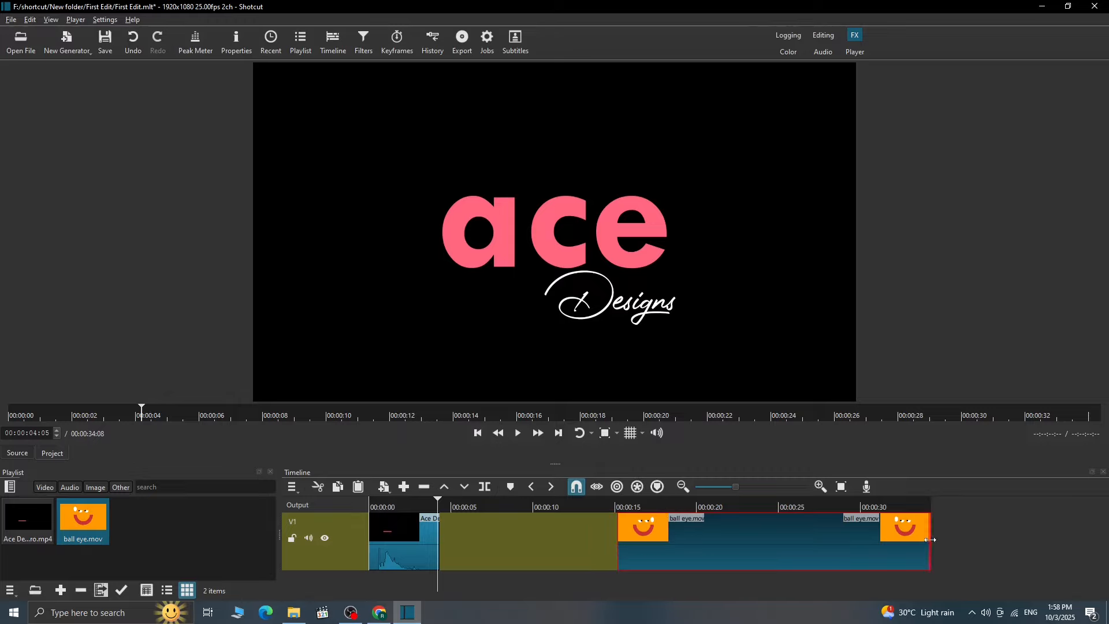
{"action": "left_click_drag", "start_coordinate": [927, 539], "coordinate": [776, 552]}
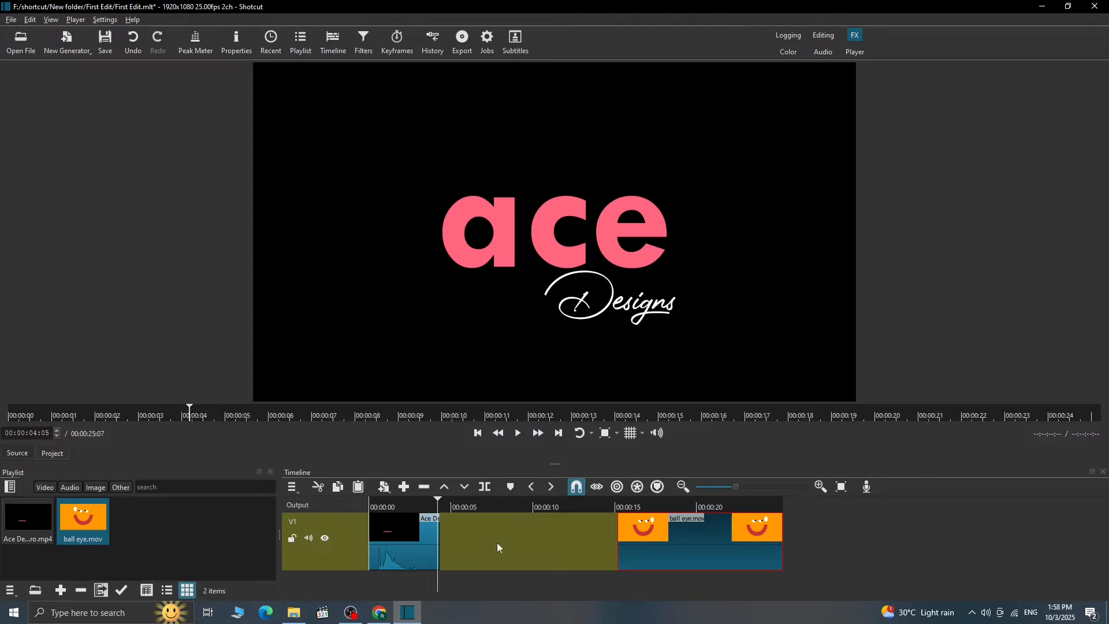
Step: Ripple delete the gap between the Ace Designs Intro and ball eye clips on track V1
{"action": "right_click", "coordinate": [530, 540]}
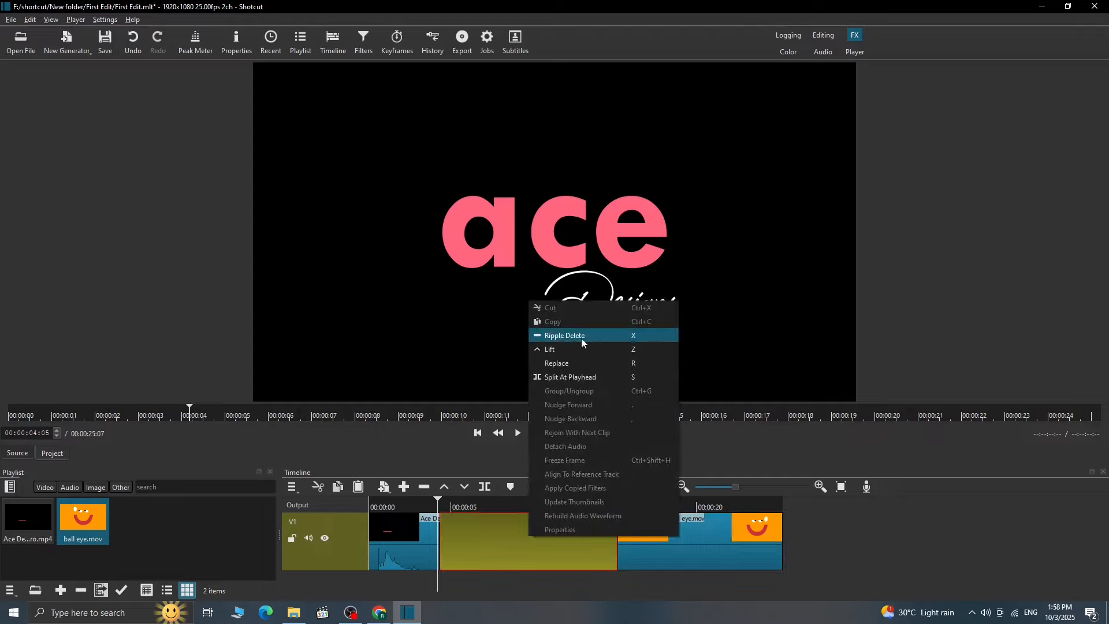
{"action": "left_click", "coordinate": [595, 336]}
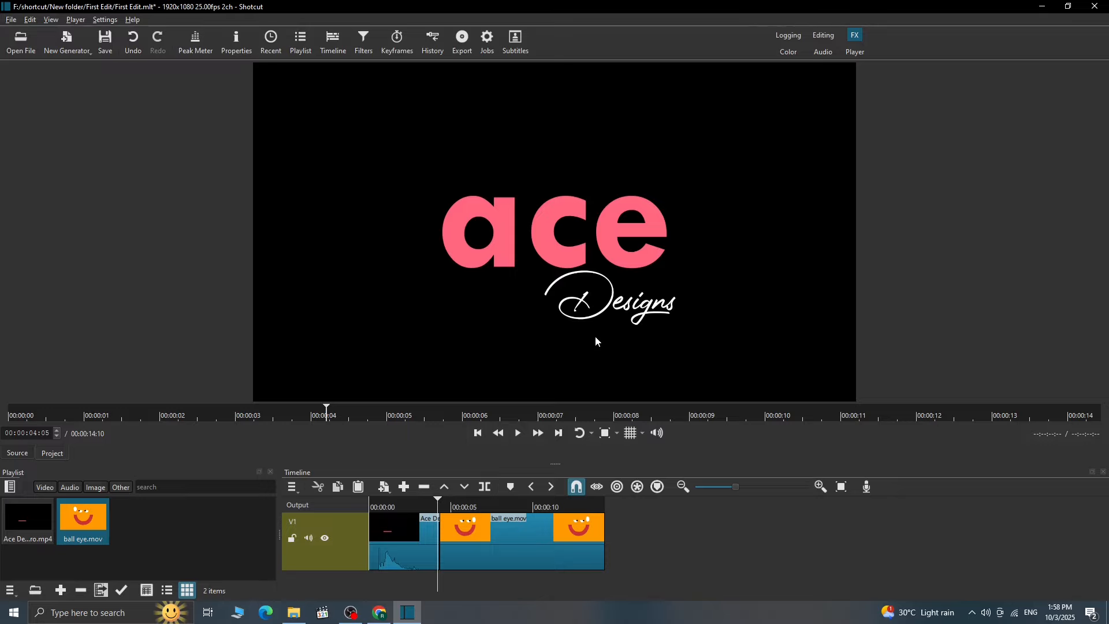
{"action": "key", "text": "ctrl+z"}
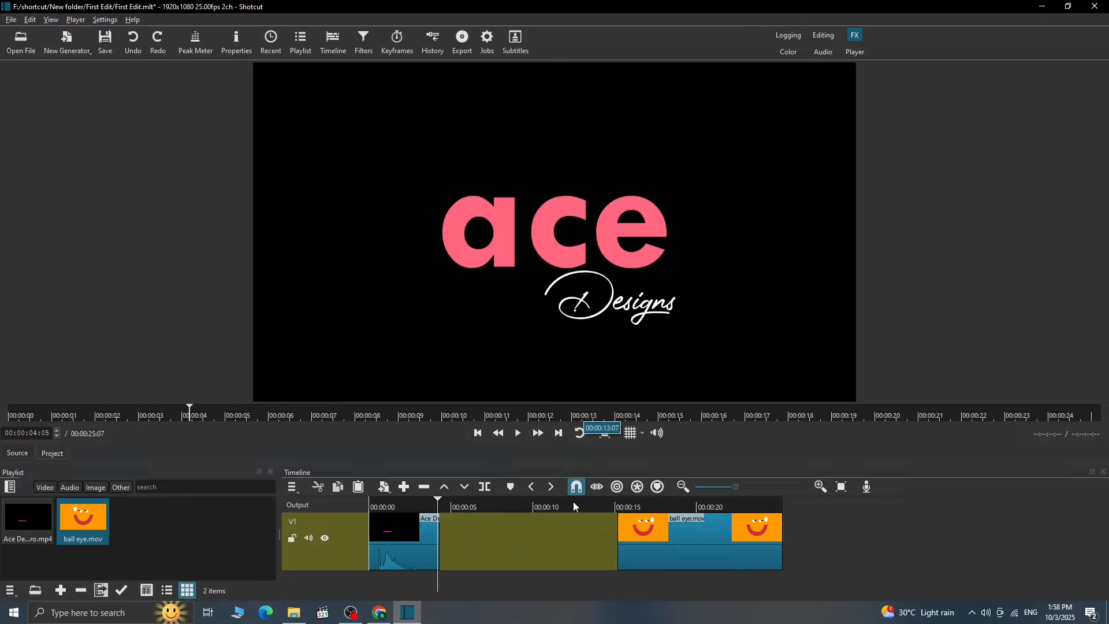
{"action": "right_click", "coordinate": [566, 549]}
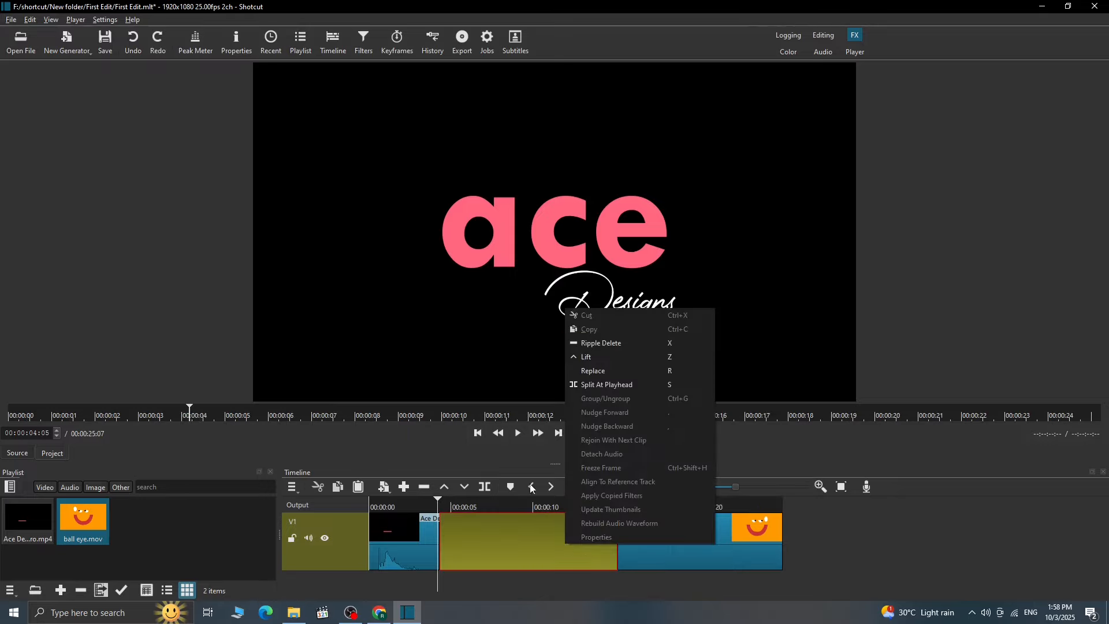
{"action": "left_click", "coordinate": [506, 543]}
{"action": "key", "text": "Delete"}
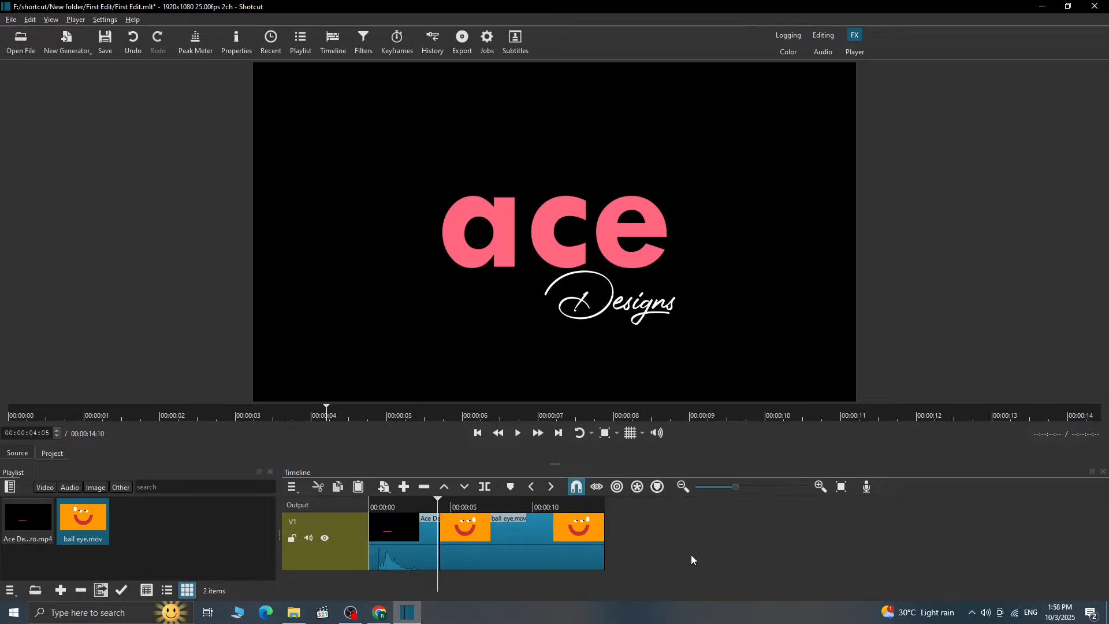
Step: Undo the gap deletion and both trims of the ball eye clip
{"action": "key", "text": "ctrl+z"}
{"action": "key", "text": "ctrl+z"}
{"action": "key", "text": "ctrl+z"}
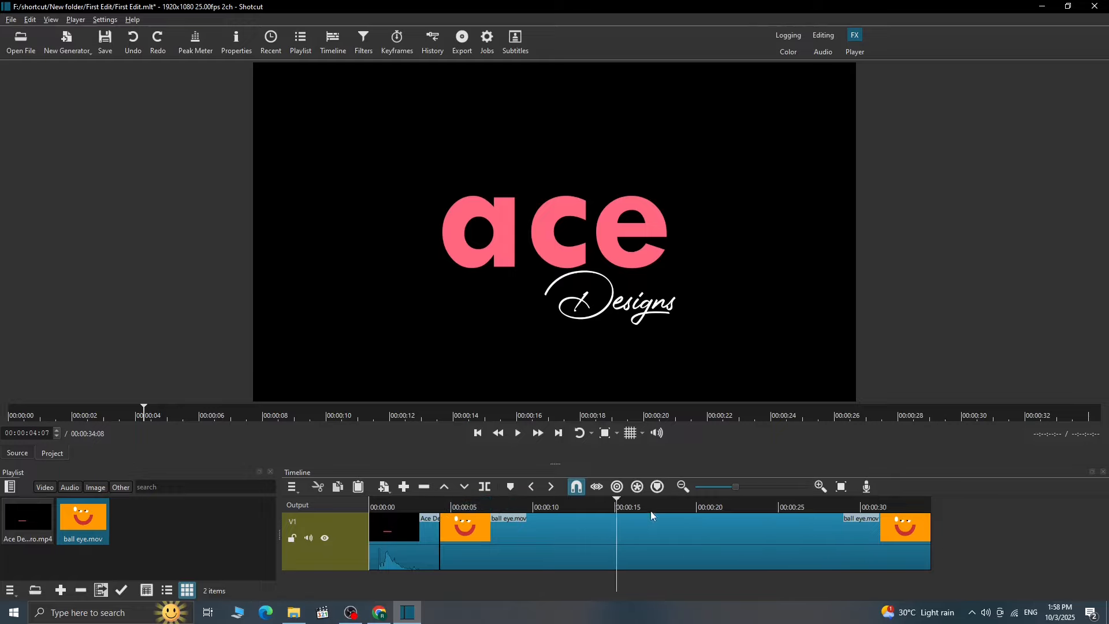
Step: Scrub the playhead through the ball eye clip to examine its frames at different times
{"action": "left_click", "coordinate": [677, 503]}
{"action": "left_click_drag", "start_coordinate": [648, 528], "coordinate": [438, 528]}
{"action": "left_click_drag", "start_coordinate": [612, 528], "coordinate": [588, 546]}
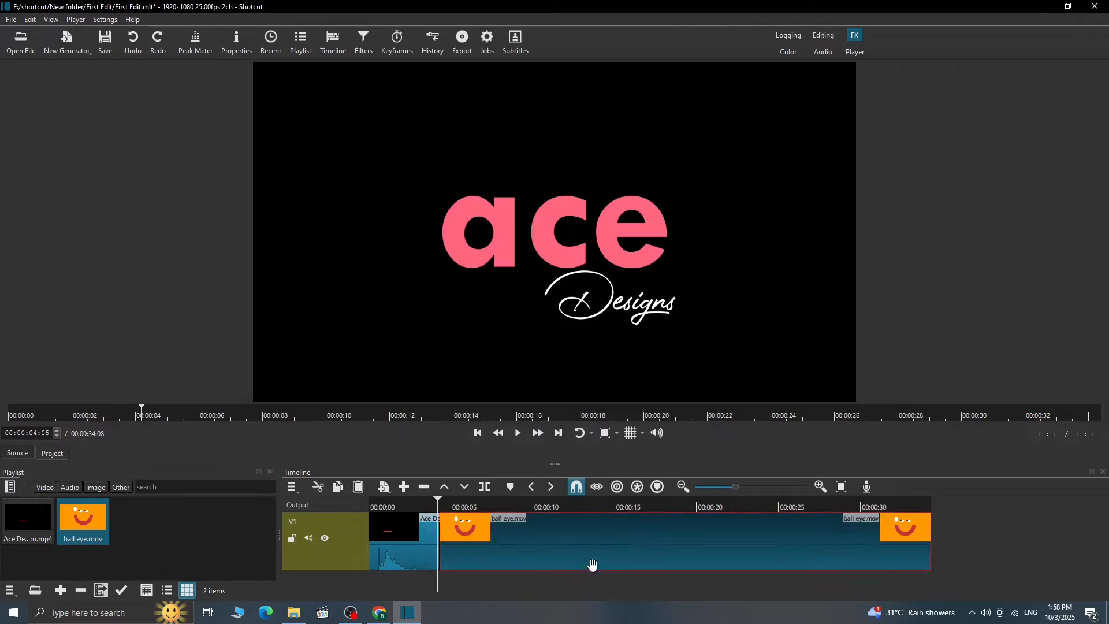
{"action": "left_click", "coordinate": [601, 503]}
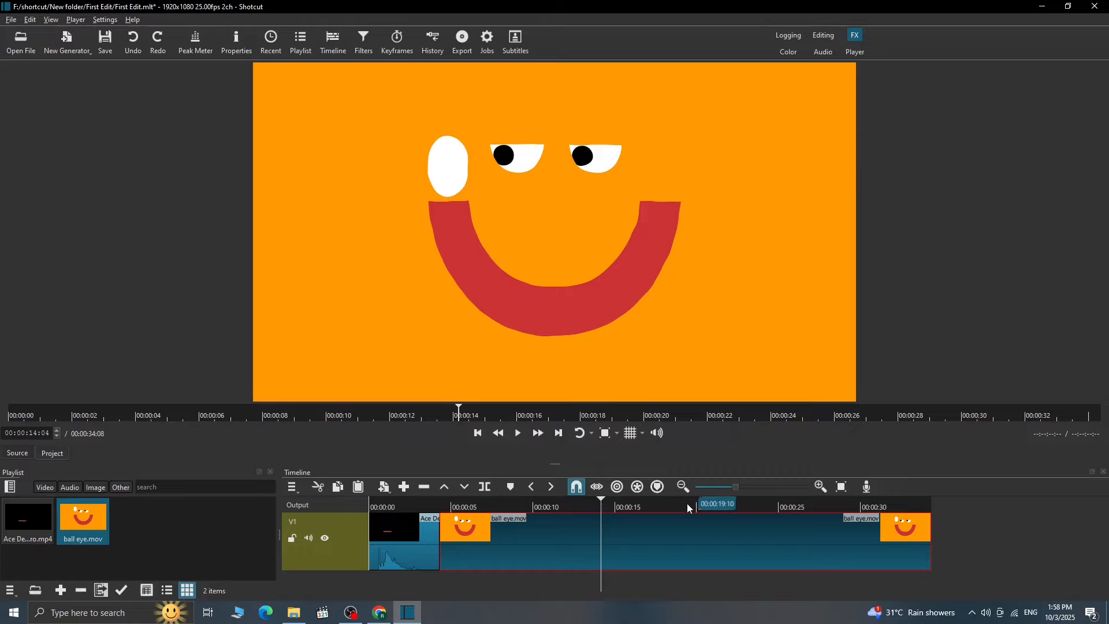
{"action": "mouse_move", "coordinate": [687, 503]}
{"action": "left_mouse_down"}
{"action": "mouse_move", "coordinate": [908, 500]}
{"action": "mouse_move", "coordinate": [669, 502]}
{"action": "left_mouse_up"}
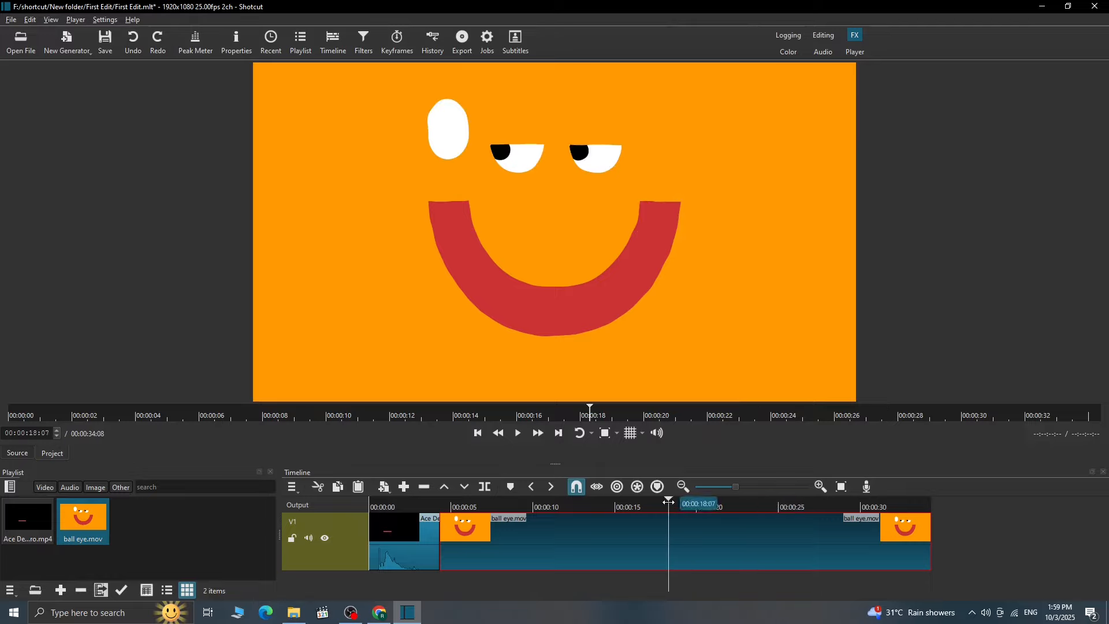
{"action": "left_click", "coordinate": [583, 509]}
{"action": "left_click_drag", "start_coordinate": [507, 507], "coordinate": [496, 503]}
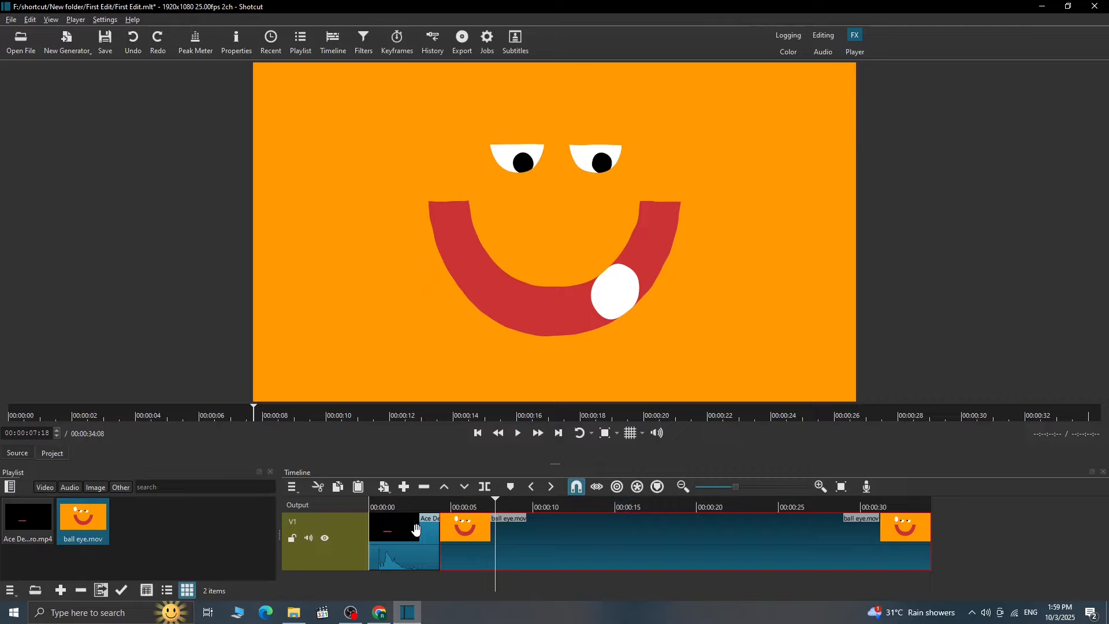
Step: Split the ball eye clip at 00:00:14:13 and again at 00:00:15:12 to isolate a short middle section
{"action": "left_click", "coordinate": [576, 505]}
{"action": "left_click_drag", "start_coordinate": [576, 505], "coordinate": [607, 518]}
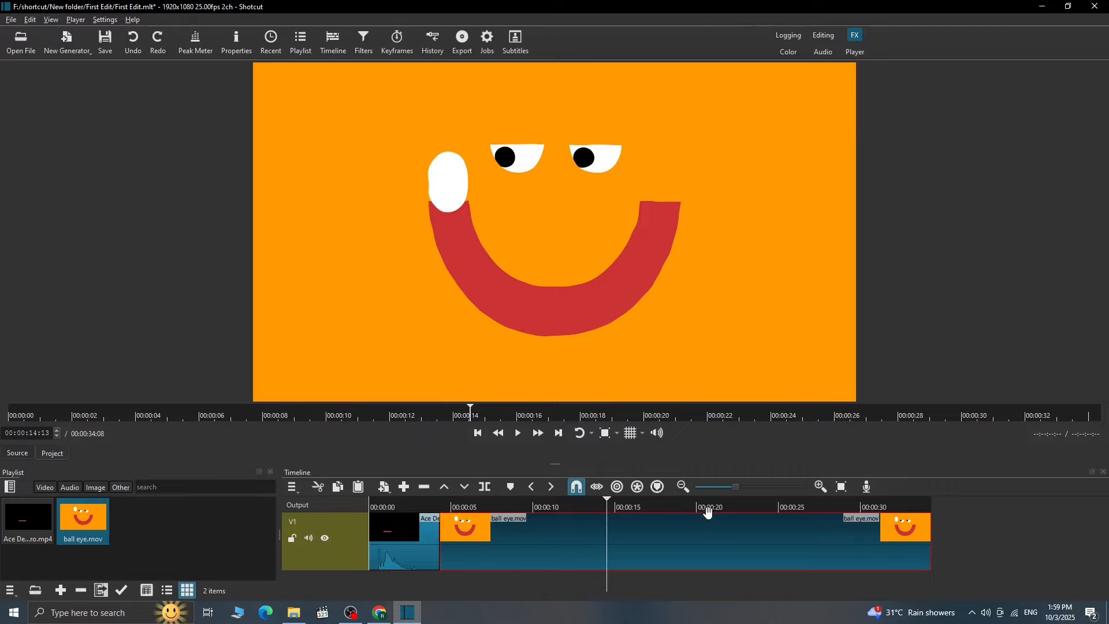
{"action": "key", "text": "s"}
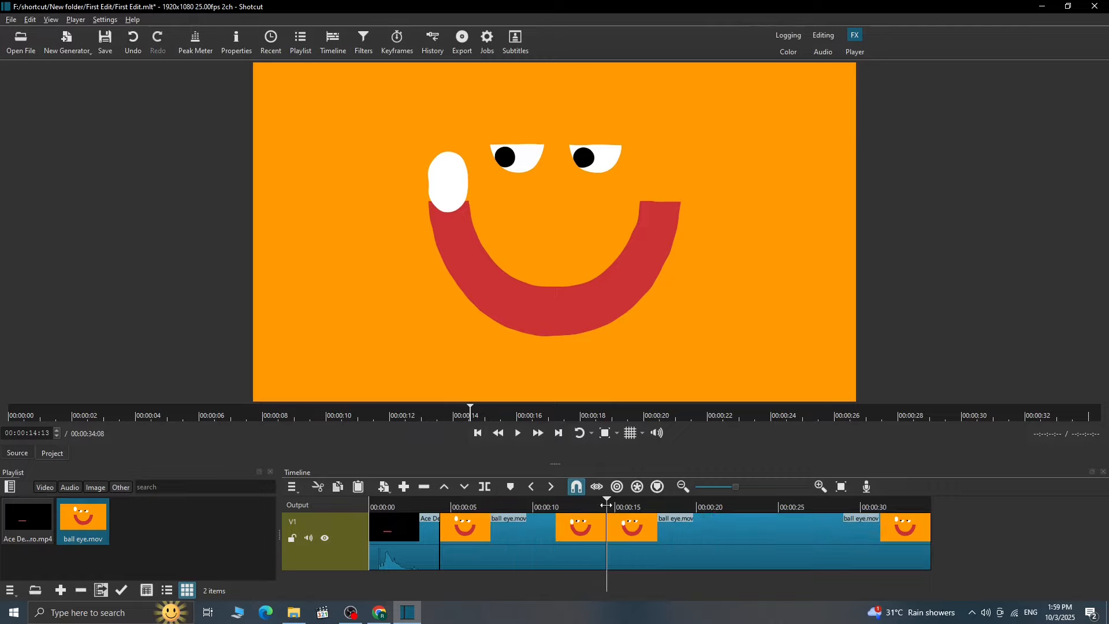
{"action": "left_click", "coordinate": [615, 506]}
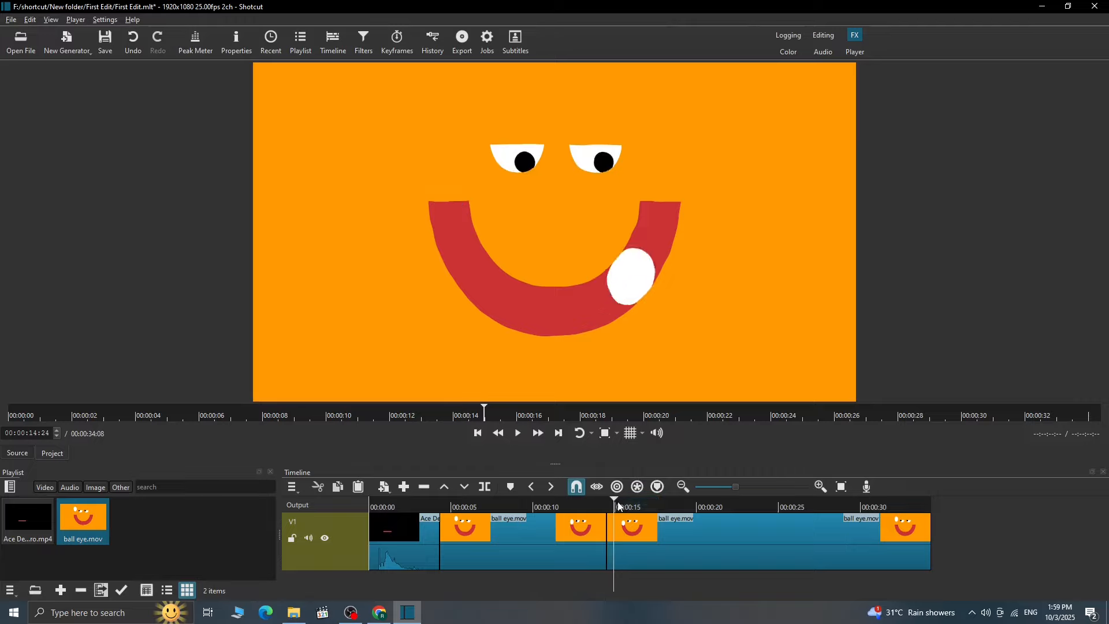
{"action": "left_click_drag", "start_coordinate": [618, 506], "coordinate": [625, 509]}
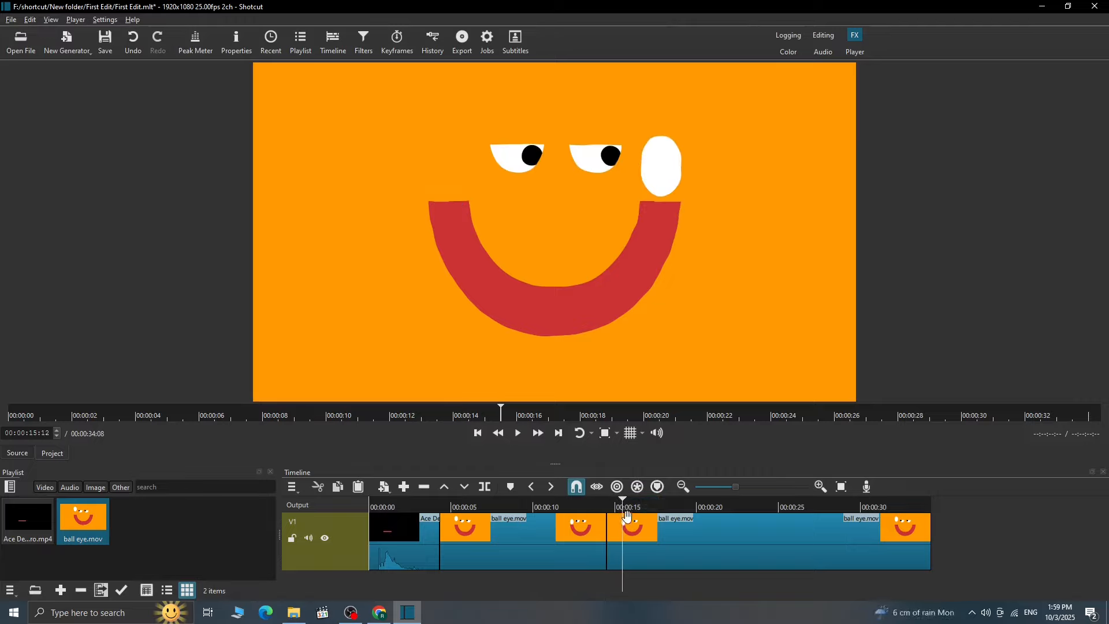
{"action": "key", "text": "s"}
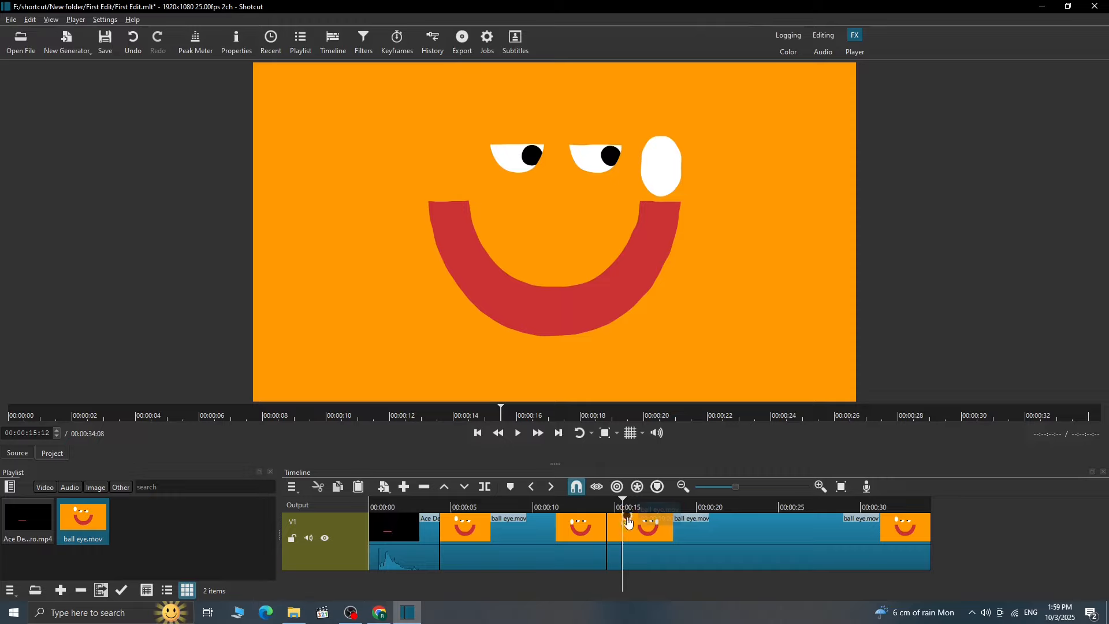
Step: Lift the short middle section out of the ball eye clip, undo that, and ripple delete the section instead
{"action": "left_click", "coordinate": [615, 528]}
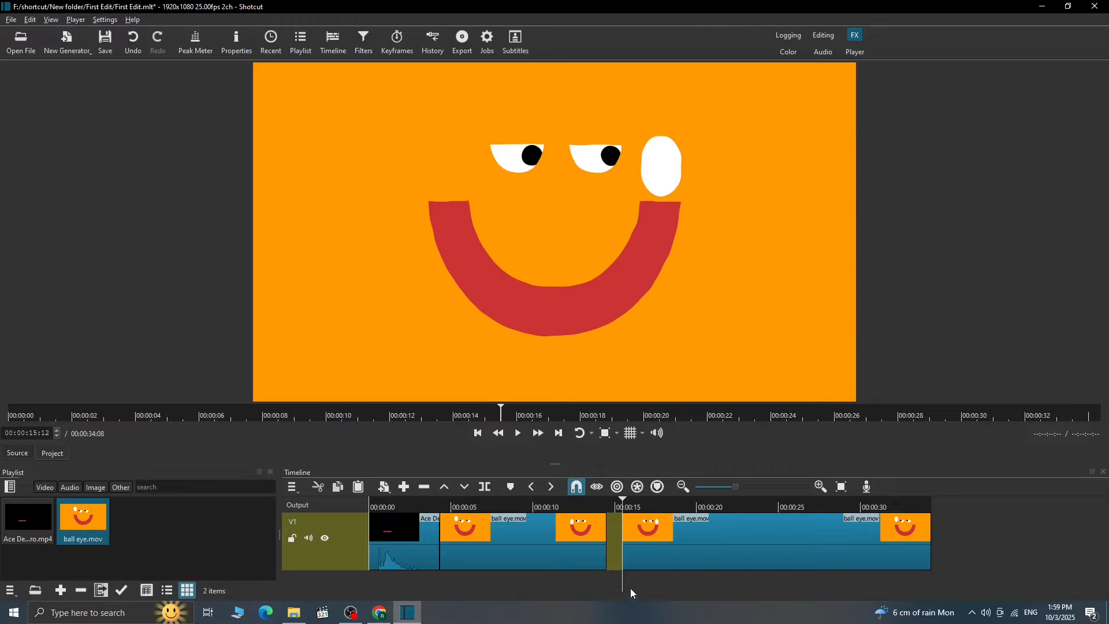
{"action": "key", "text": "ctrl+z"}
{"action": "key", "text": "ctrl+y"}
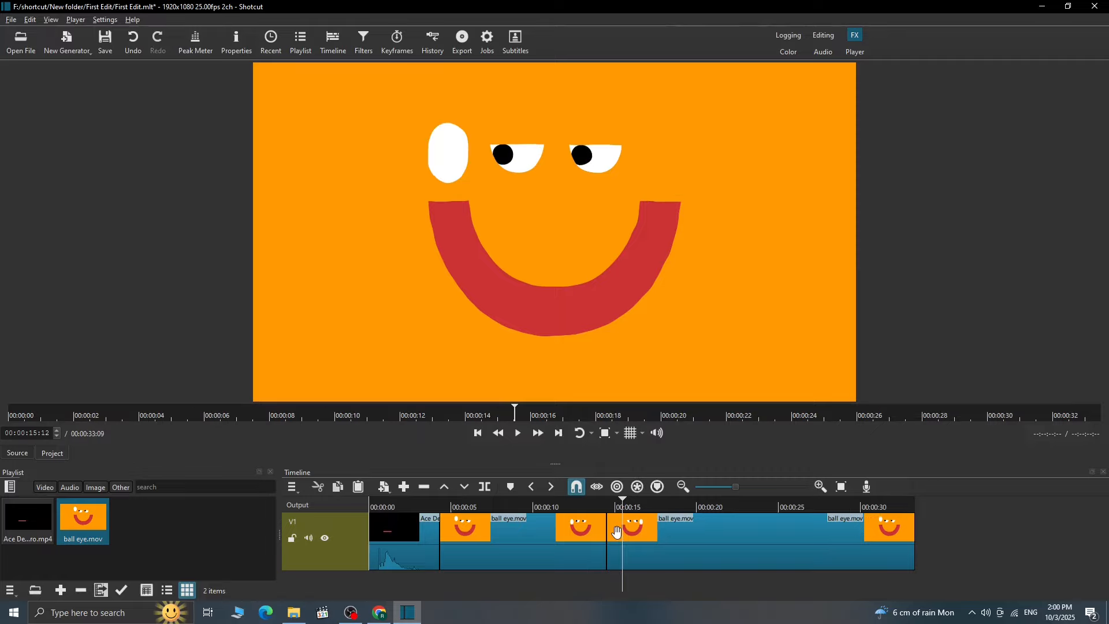
Step: Play back and scrub across the cut between the two ball eye pieces, starting from about 00:00:14, to check the transition
{"action": "left_click_drag", "start_coordinate": [623, 504], "coordinate": [598, 507]}
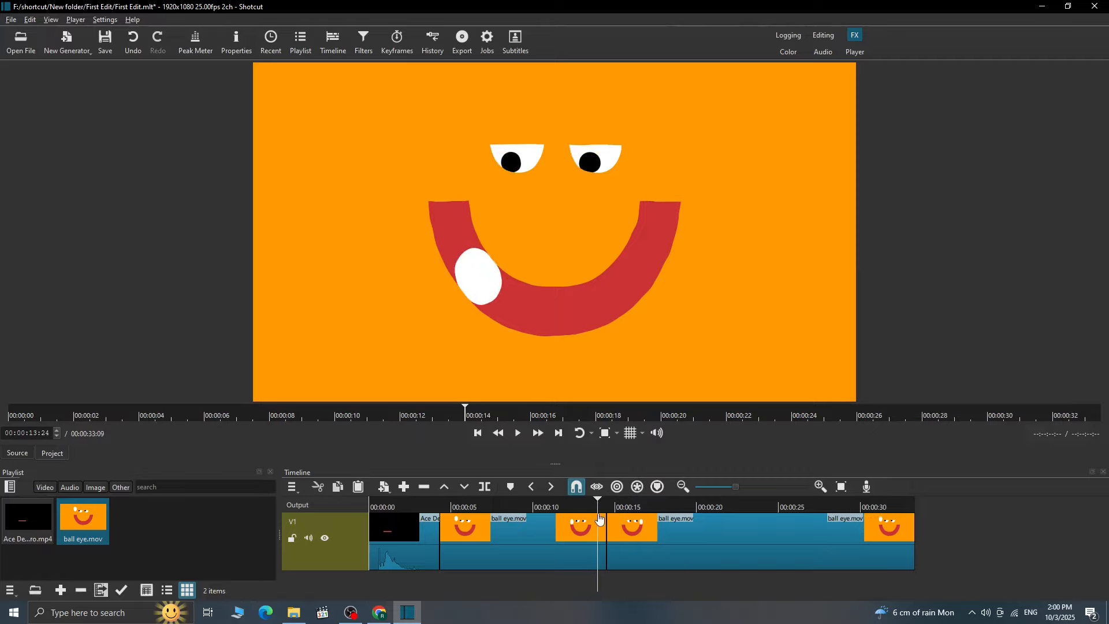
{"action": "key", "text": "space"}
{"action": "key", "text": "space"}
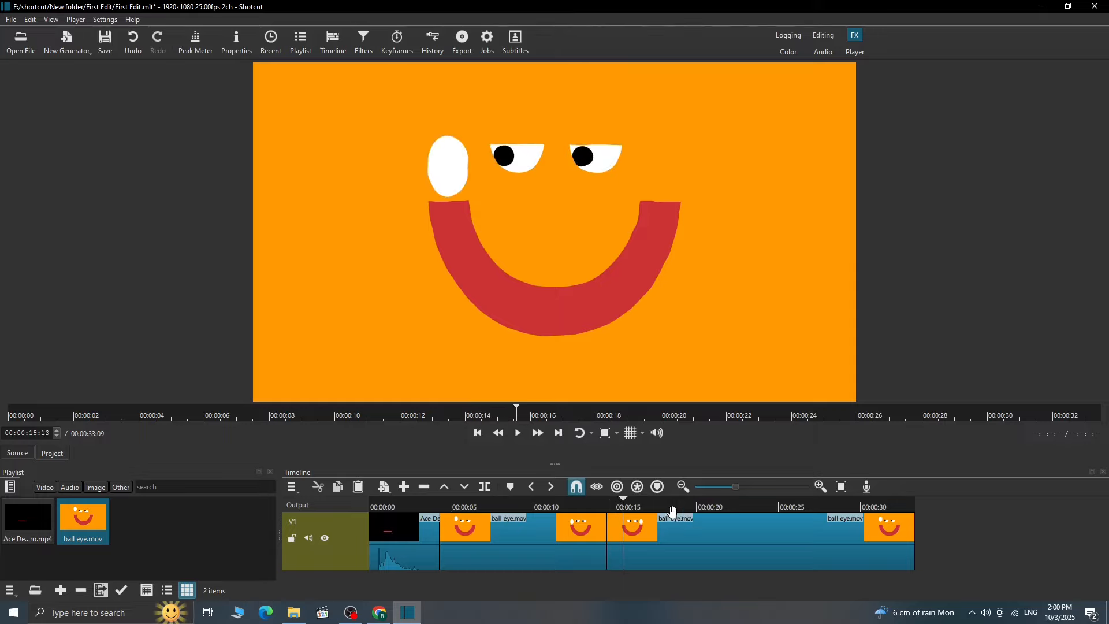
{"action": "left_click_drag", "start_coordinate": [624, 501], "coordinate": [599, 504]}
{"action": "key", "text": "space"}
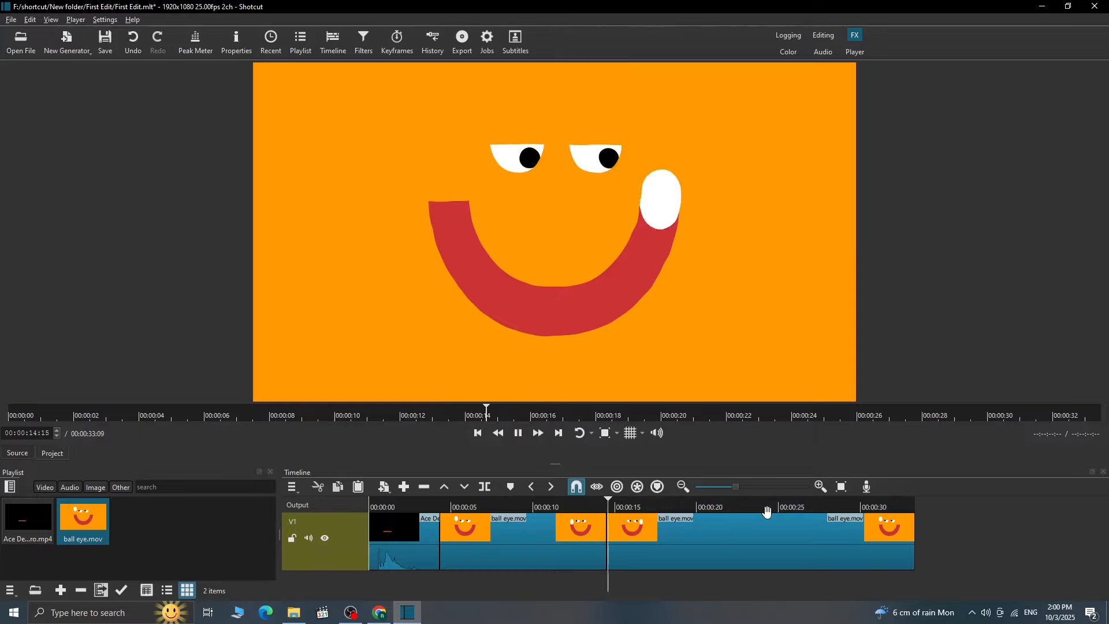
{"action": "key", "text": "space"}
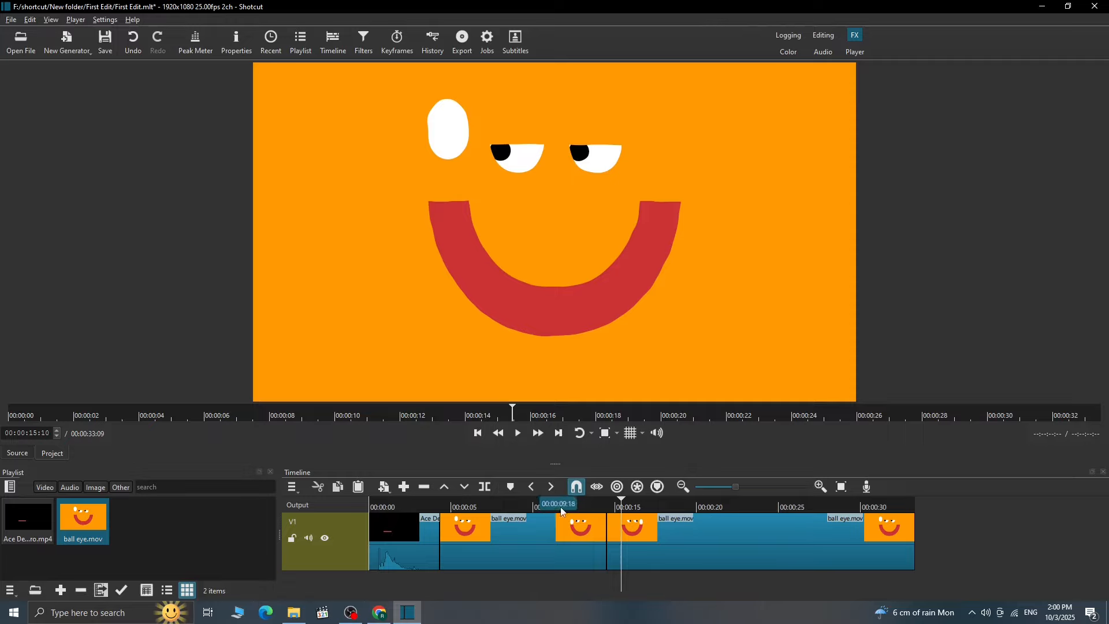
{"action": "left_click", "coordinate": [627, 502]}
{"action": "left_click", "coordinate": [618, 506]}
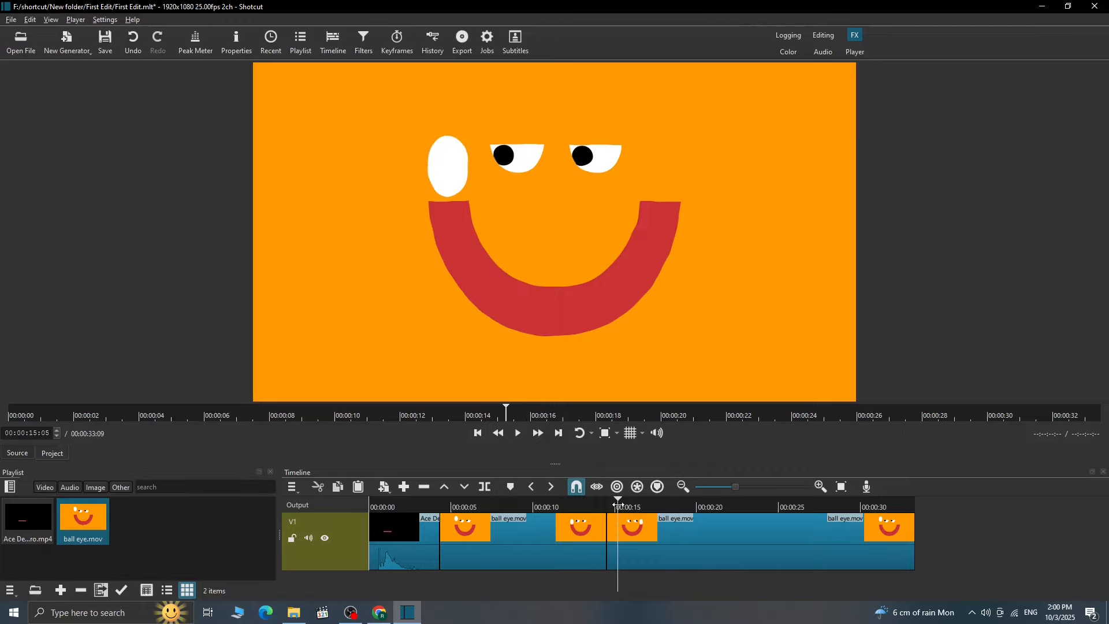
Step: Undo the ripple deletion and move the short middle section to the end of the last ball eye clip on track V1
{"action": "key", "text": "ctrl+z"}
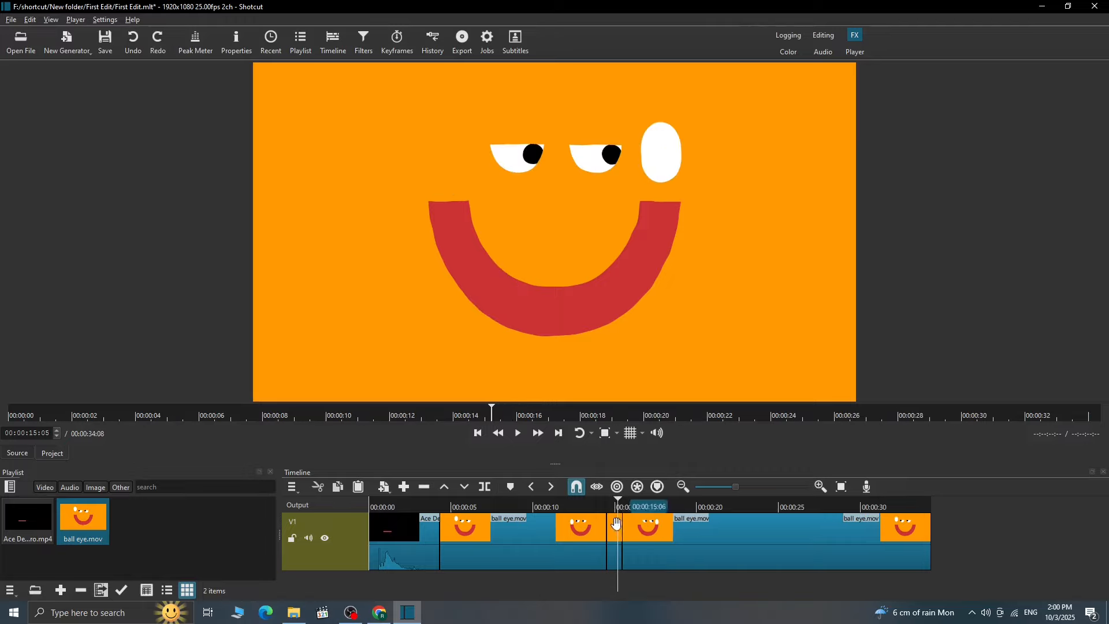
{"action": "left_click_drag", "start_coordinate": [626, 531], "coordinate": [946, 541]}
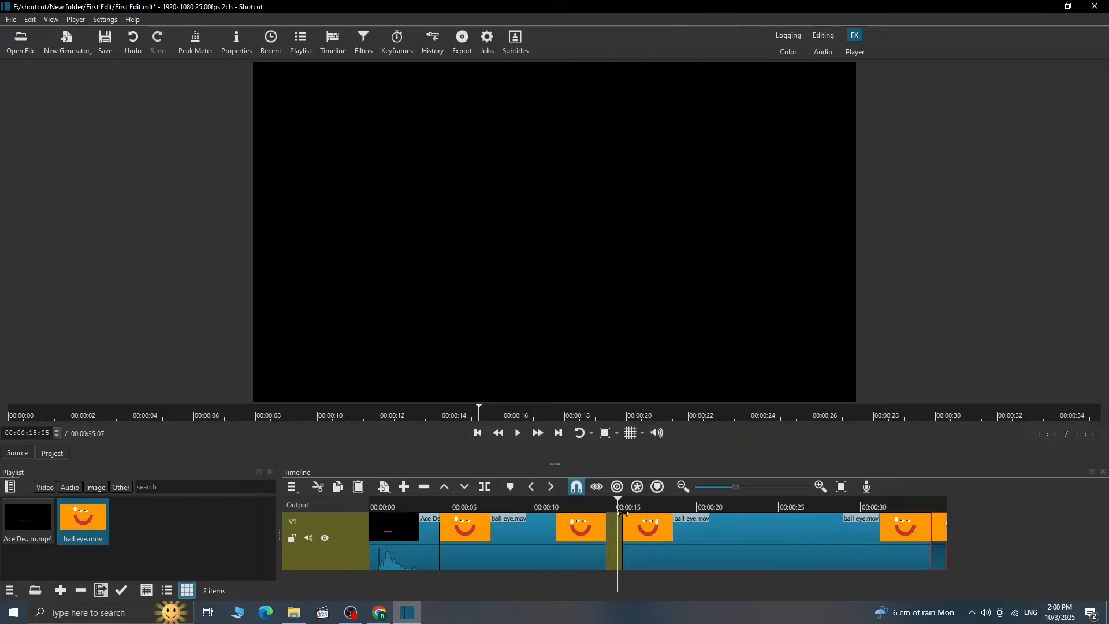
Step: Ripple delete the empty gap between the ball eye pieces on track V1, comparing the cut by undoing and redoing the deletion
{"action": "right_click", "coordinate": [613, 539]}
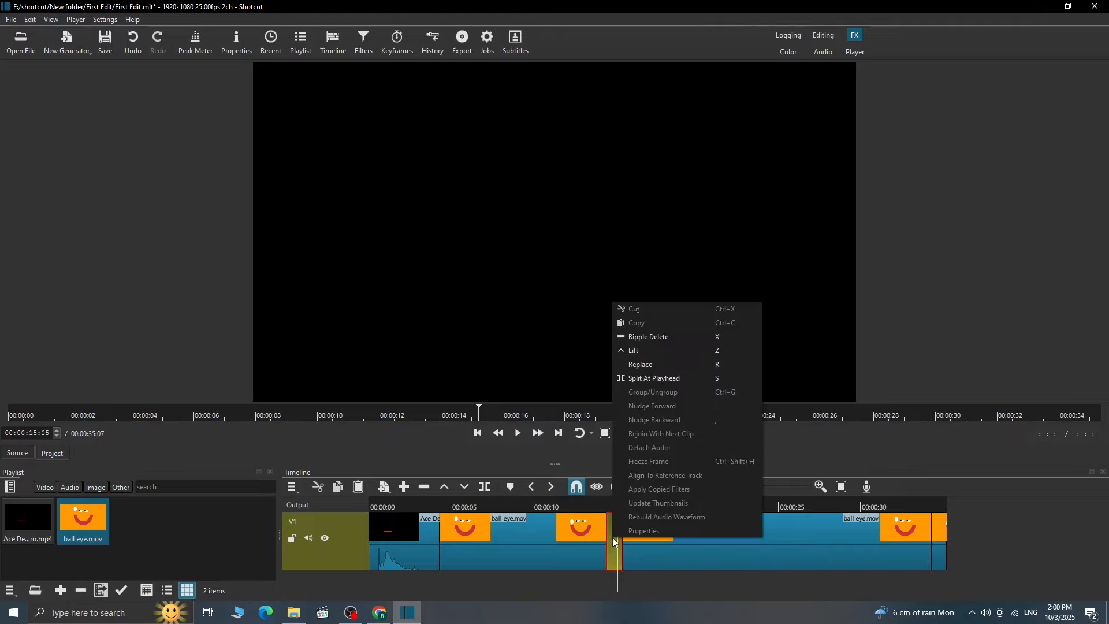
{"action": "left_click", "coordinate": [697, 341]}
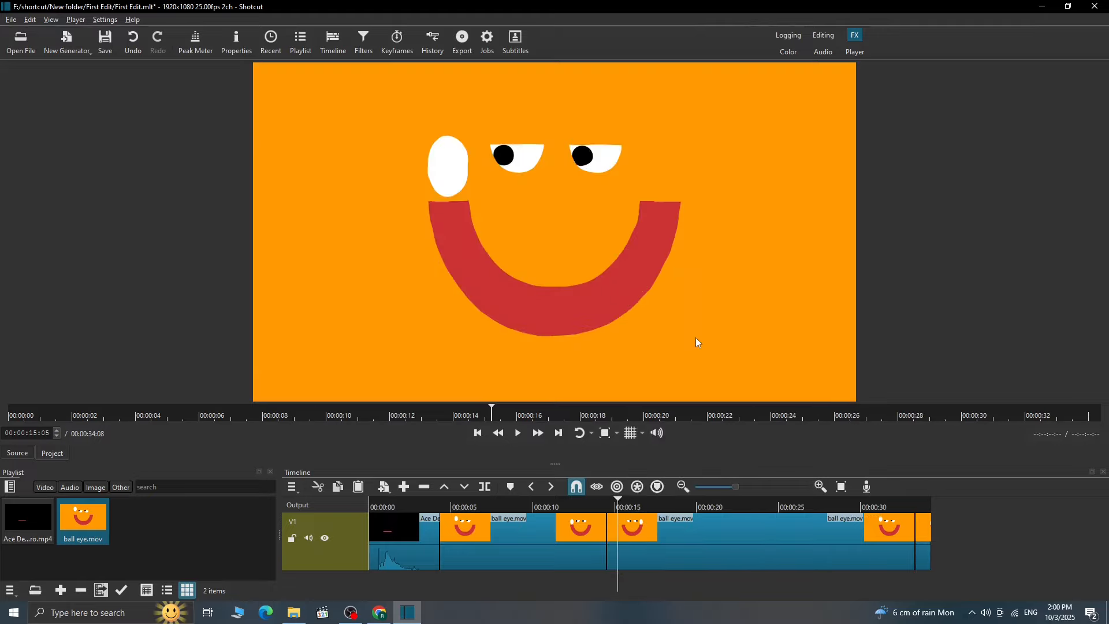
{"action": "key", "text": "ctrl+z"}
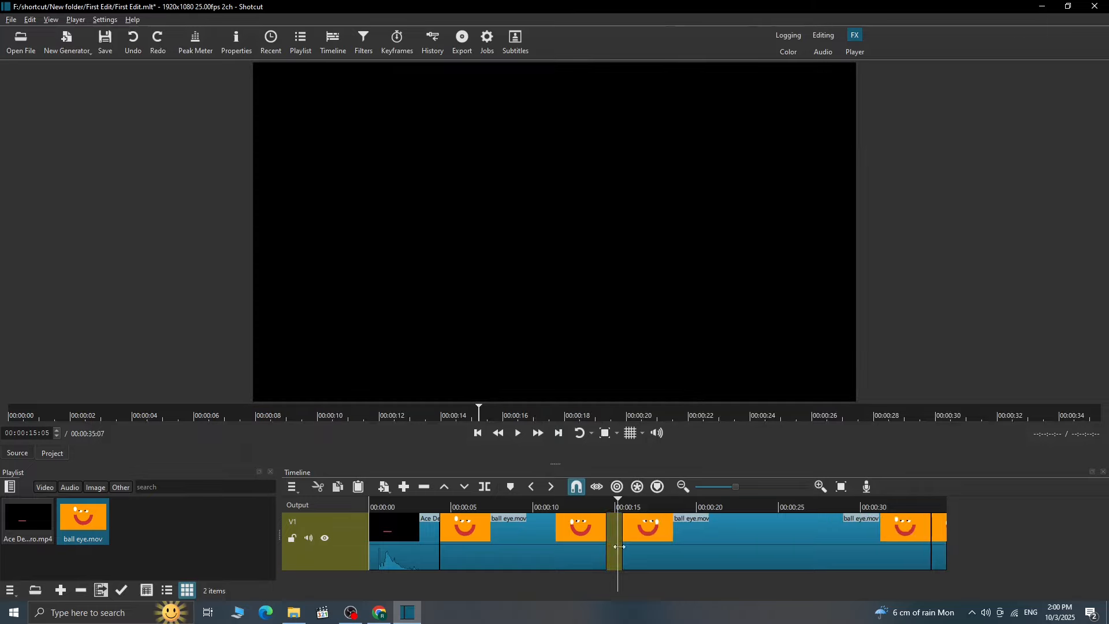
{"action": "key", "text": "ctrl+y"}
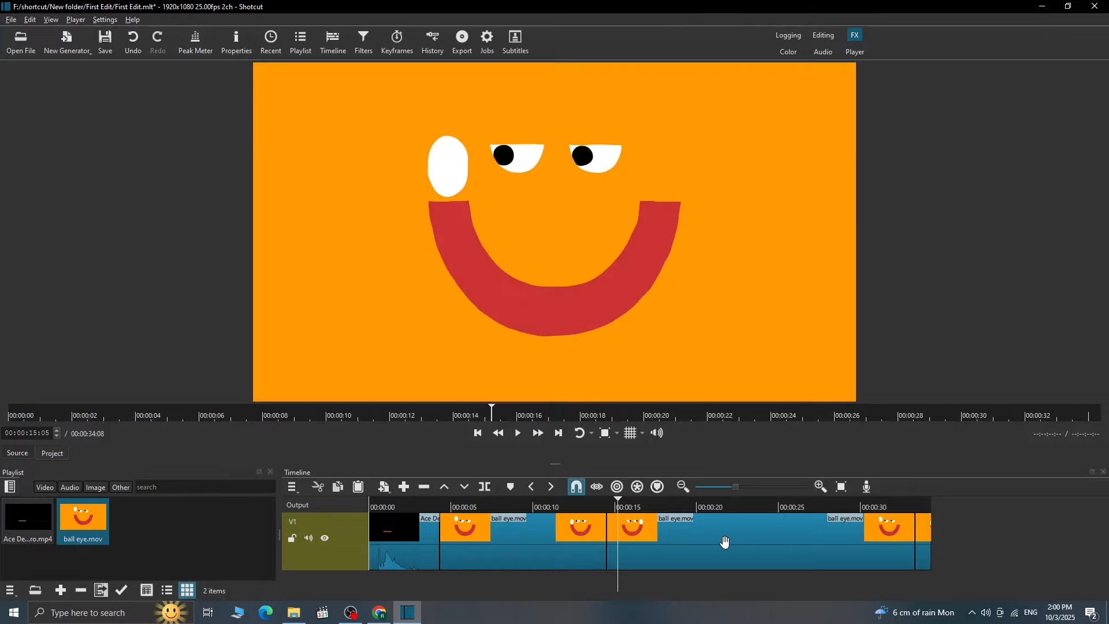
Step: Undo the gap deletion, the section move and both splits to restore a single ball eye clip, and place the playhead at 00:00:13:14
{"action": "key", "text": "ctrl+z"}
{"action": "key", "text": "ctrl+y"}
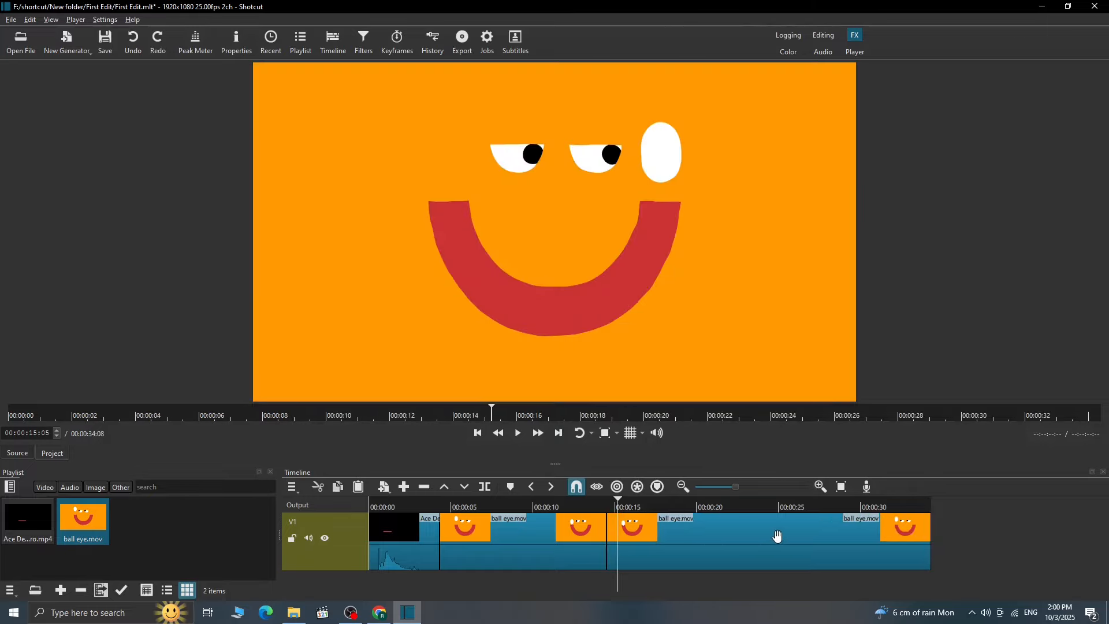
{"action": "key", "text": "ctrl+z"}
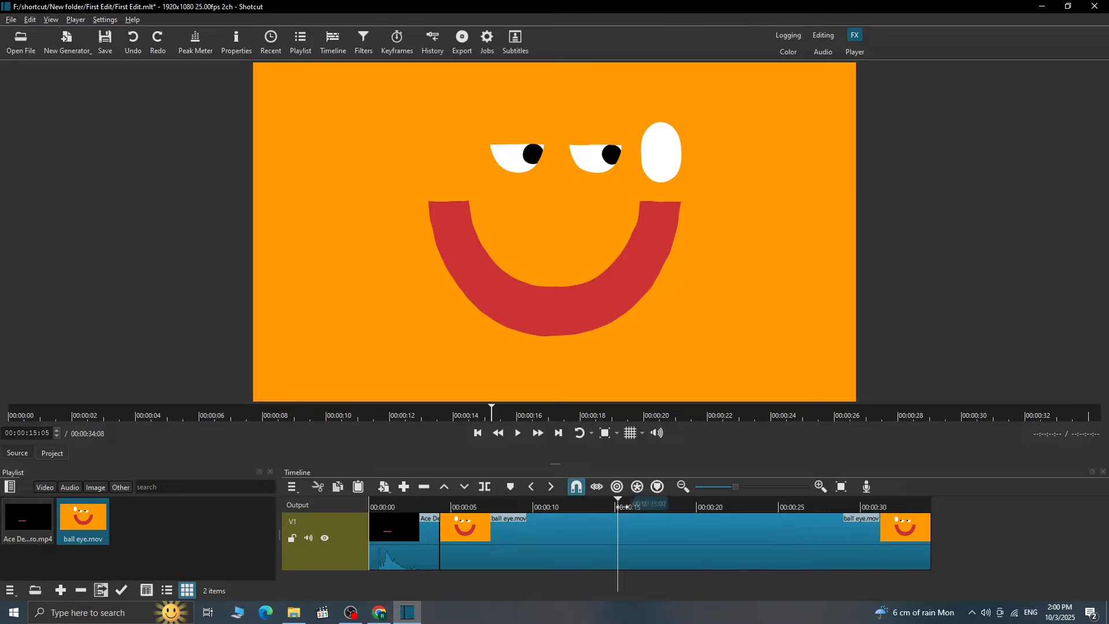
{"action": "left_click_drag", "start_coordinate": [620, 501], "coordinate": [591, 516]}
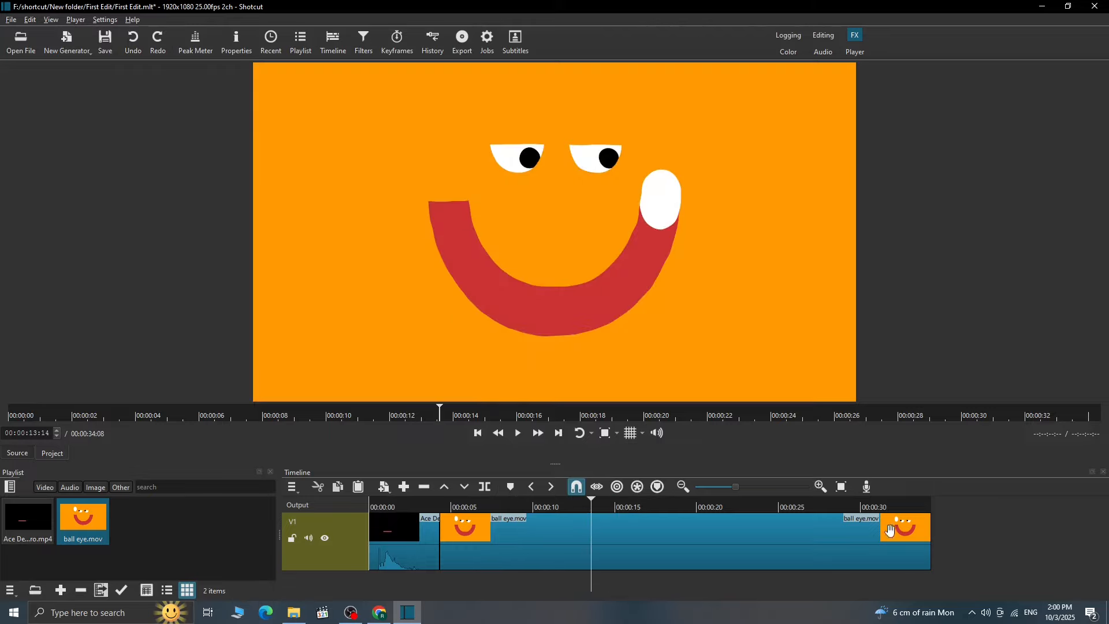
Step: Add a second video track above V1 and enlarge the timeline area to show both tracks
{"action": "right_click", "coordinate": [965, 516]}
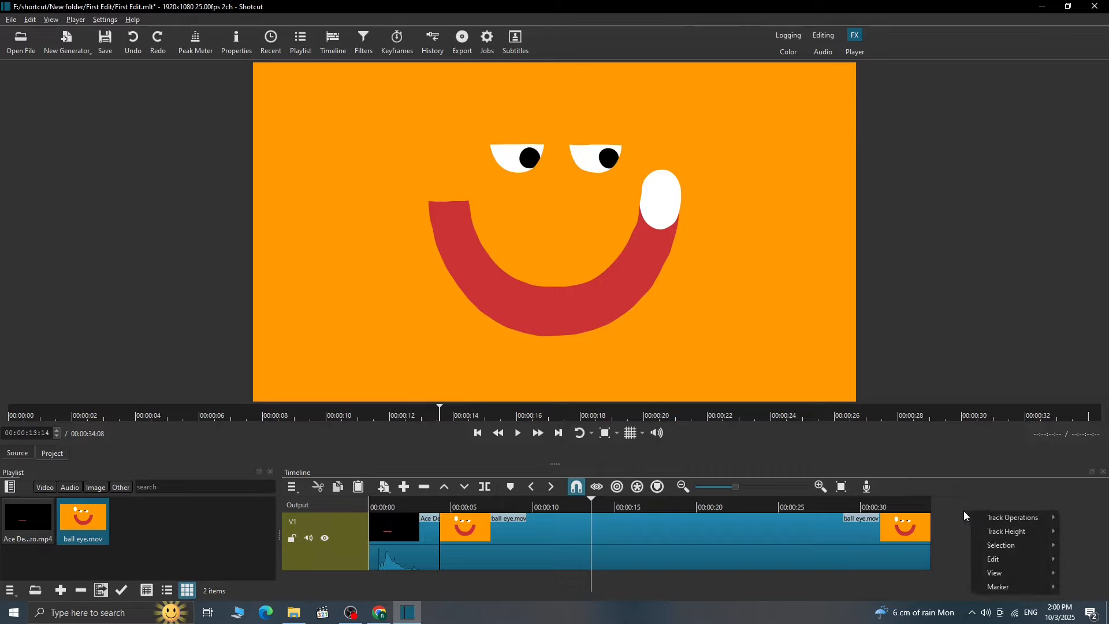
{"action": "right_click", "coordinate": [768, 577]}
{"action": "right_click", "coordinate": [632, 584]}
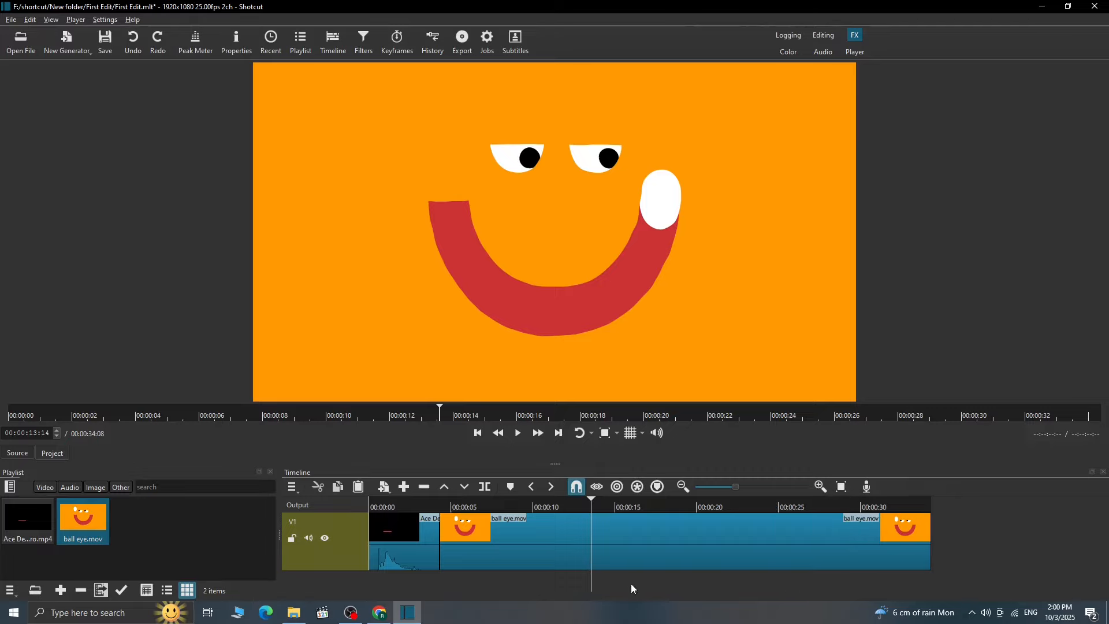
{"action": "right_click", "coordinate": [981, 511]}
{"action": "mouse_move", "coordinate": [1011, 518]}
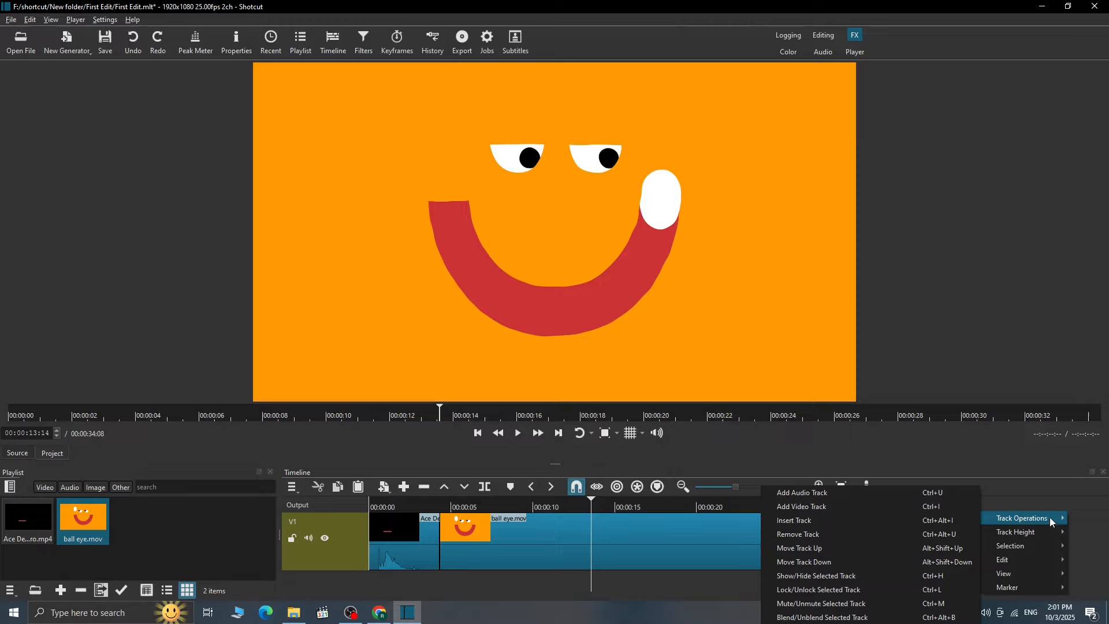
{"action": "left_click", "coordinate": [851, 508]}
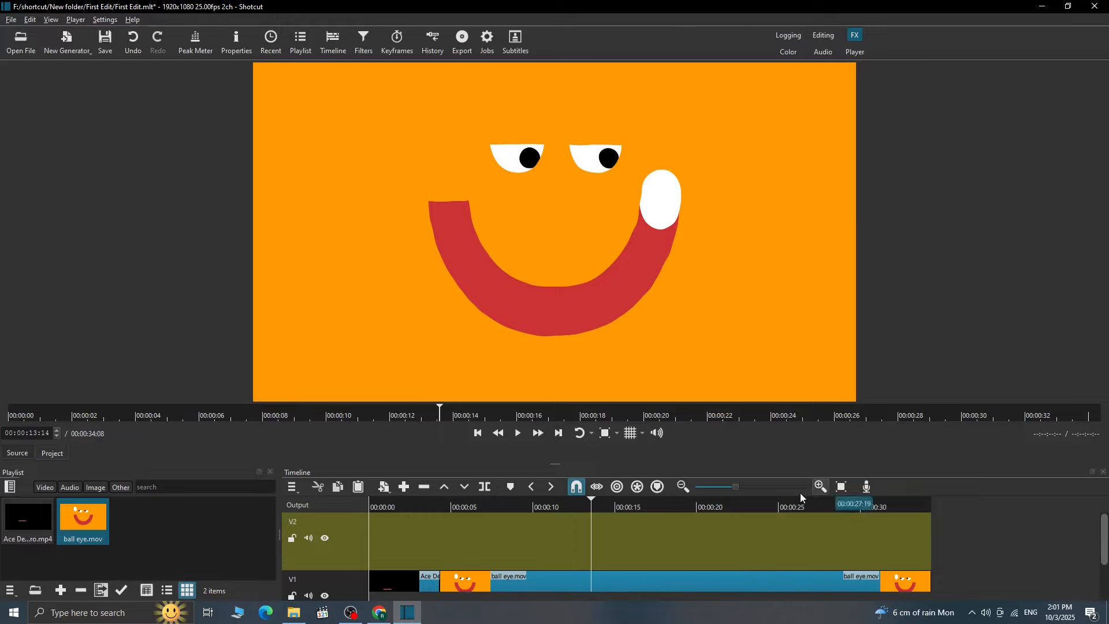
{"action": "left_click_drag", "start_coordinate": [623, 460], "coordinate": [634, 361]}
Step: Import click from the Adobe After Effects files folder into the playlist and place it on track V2 at 00:00:04:08
{"action": "left_click_drag", "start_coordinate": [441, 446], "coordinate": [440, 449]}
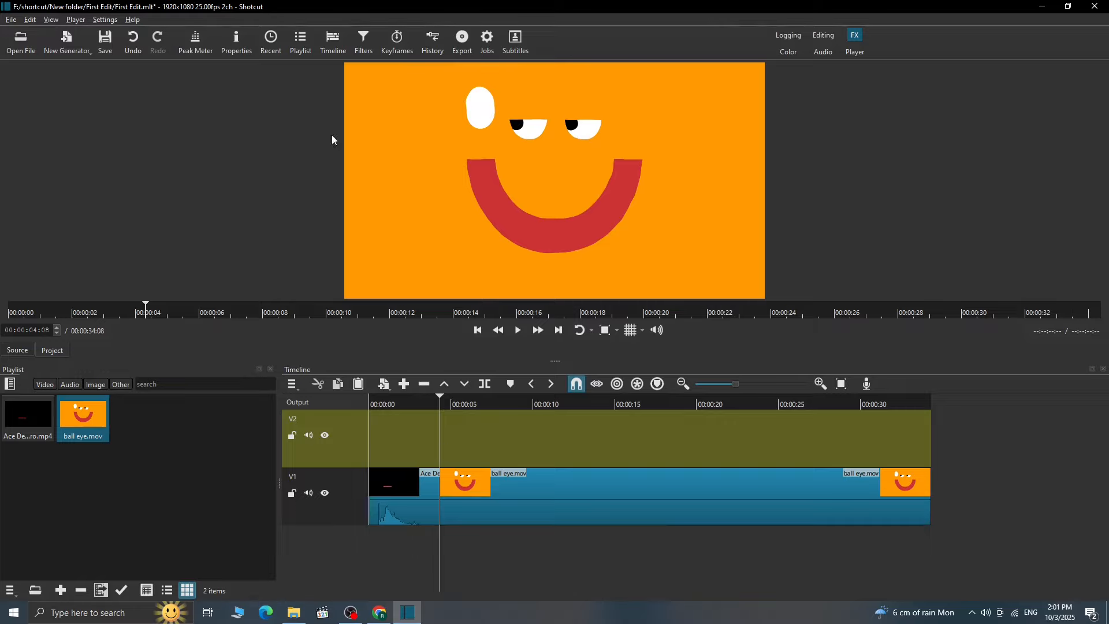
{"action": "left_click", "coordinate": [22, 41]}
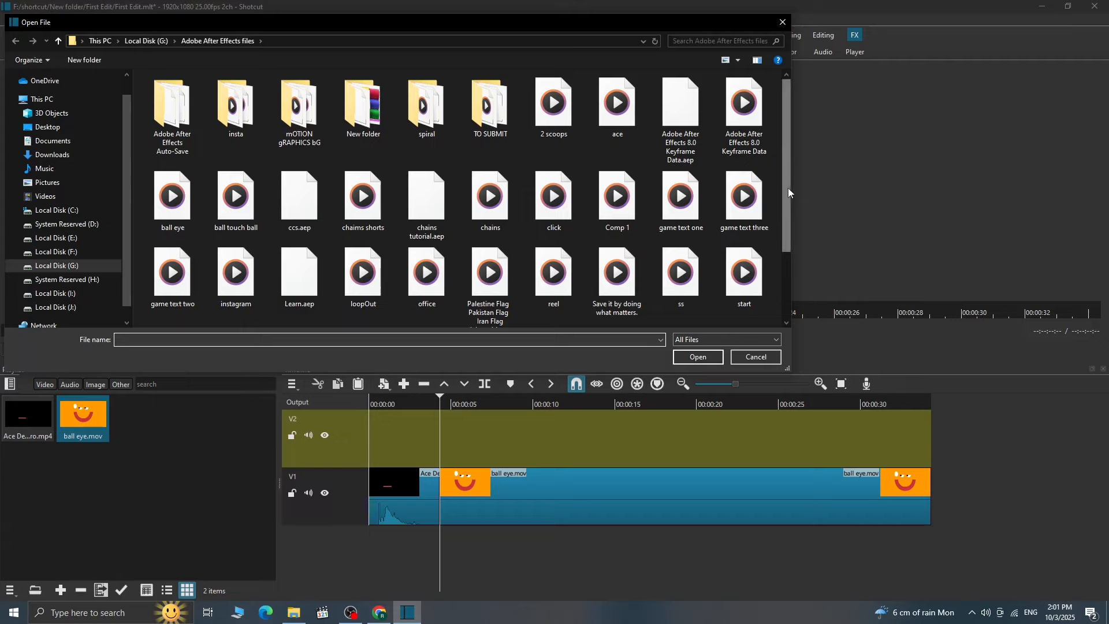
{"action": "left_click_drag", "start_coordinate": [787, 207], "coordinate": [787, 271]}
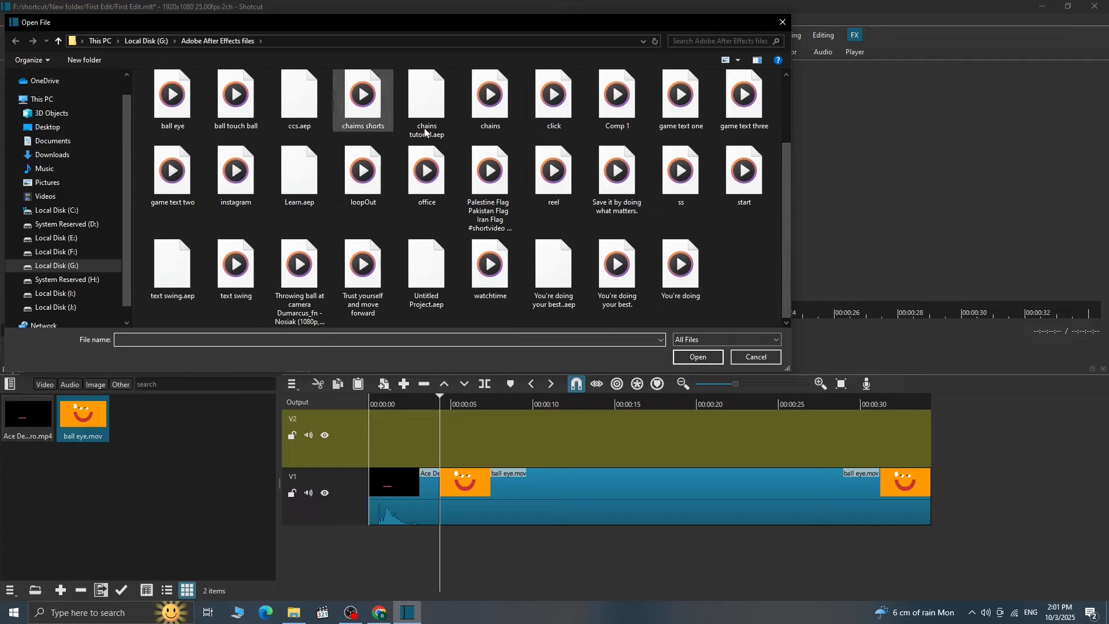
{"action": "left_click", "coordinate": [554, 97]}
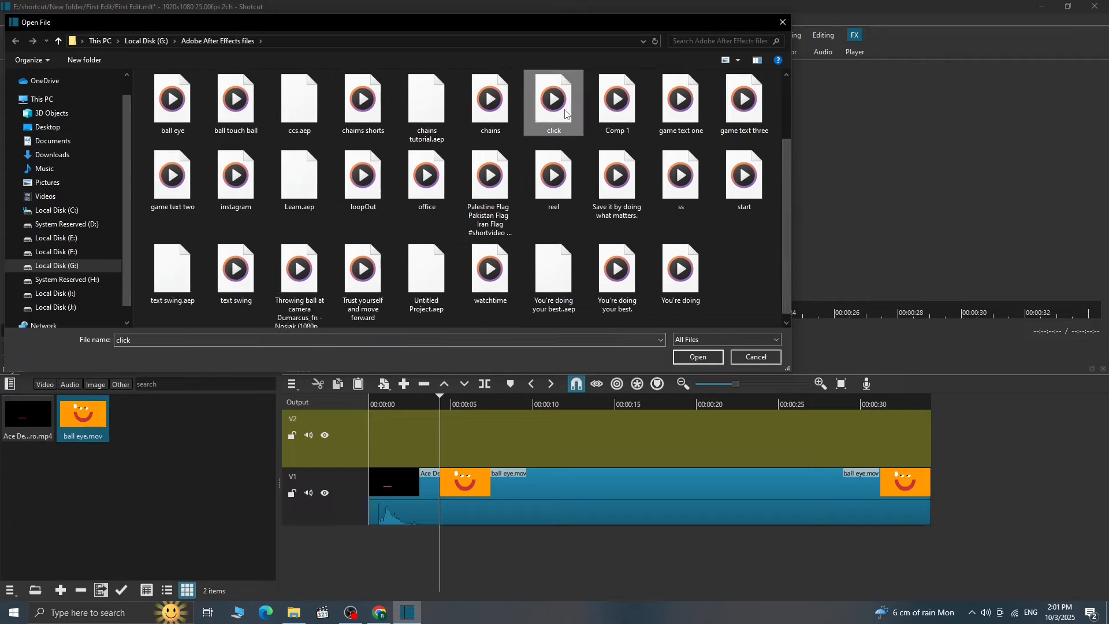
{"action": "left_click", "coordinate": [699, 354]}
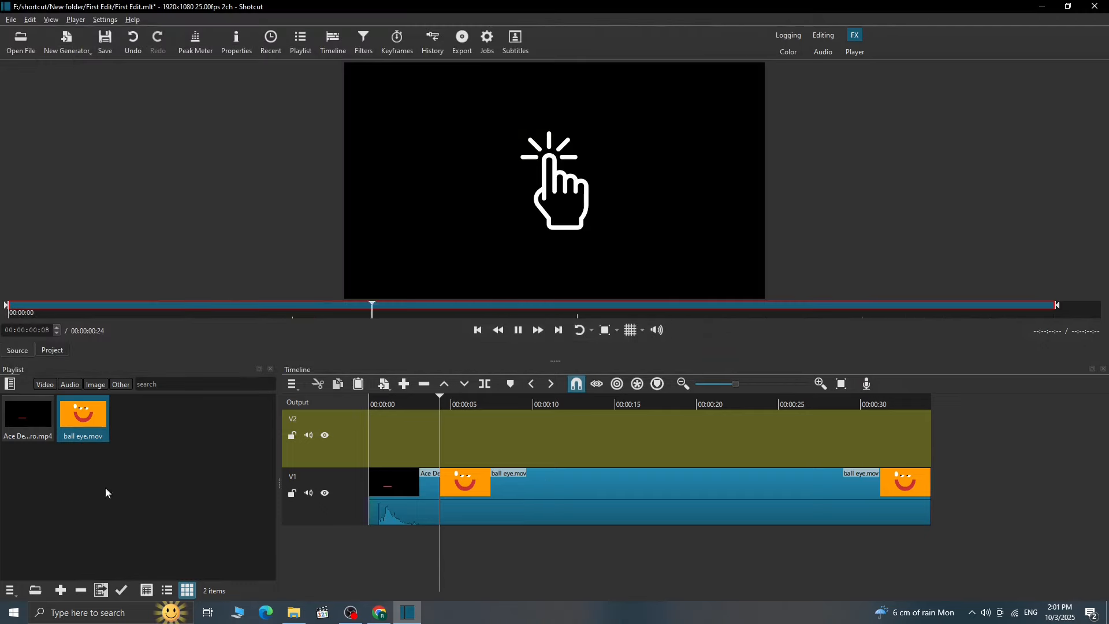
{"action": "left_click", "coordinate": [61, 590]}
{"action": "left_click_drag", "start_coordinate": [139, 415], "coordinate": [436, 445]}
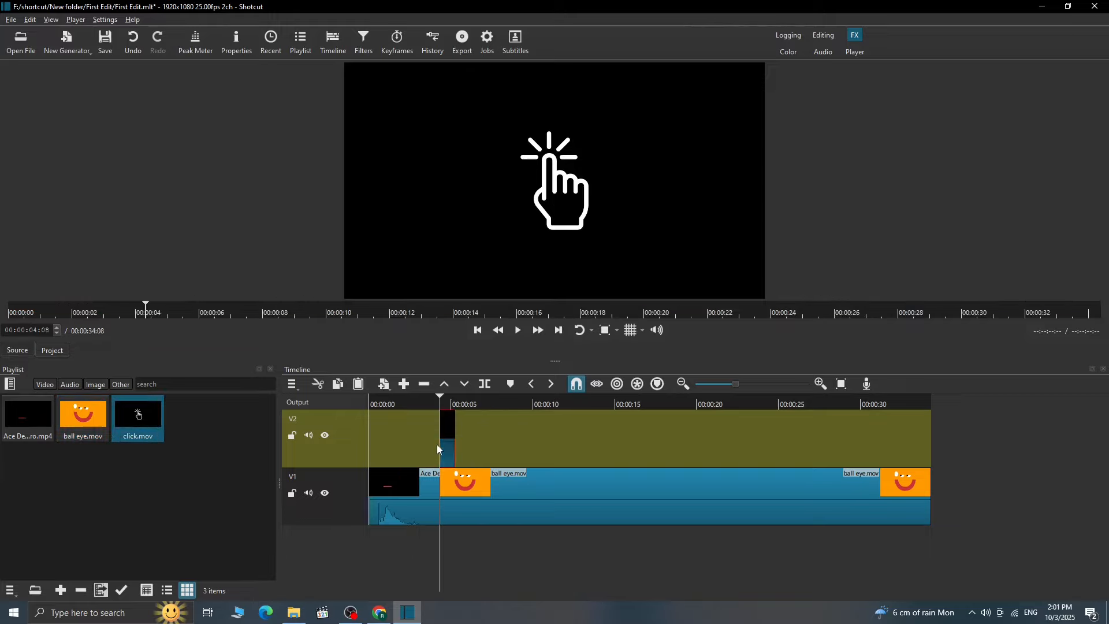
Step: Scrub through the click clip on track V2 to see how it covers the ball eye clip, stopping at 00:00:04:19
{"action": "left_click", "coordinate": [443, 402]}
{"action": "left_click_drag", "start_coordinate": [445, 403], "coordinate": [451, 444]}
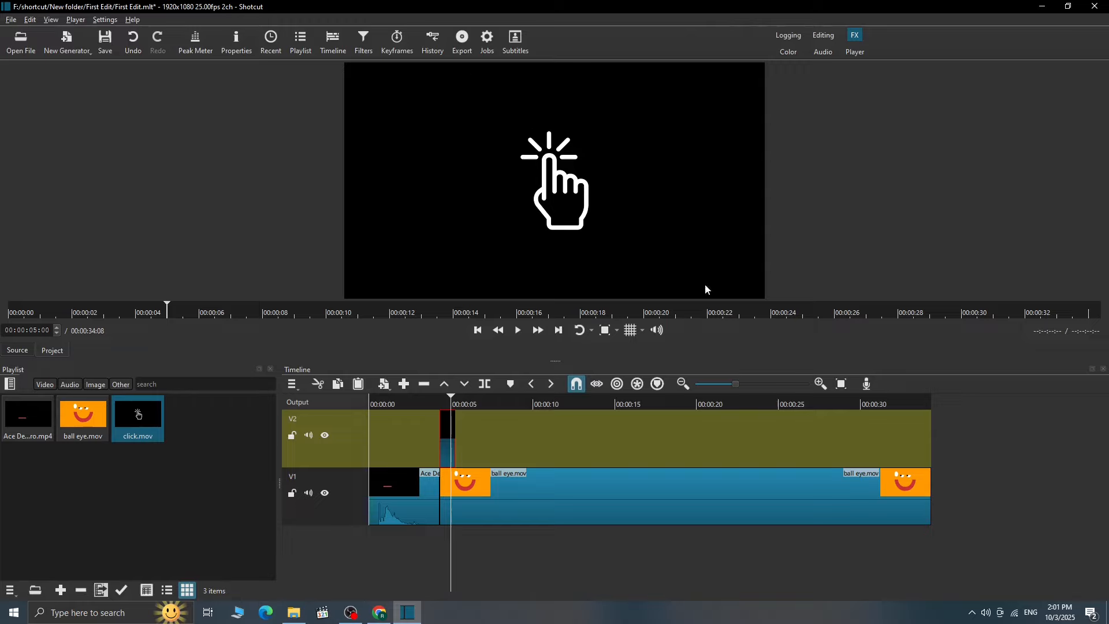
{"action": "left_click", "coordinate": [447, 401]}
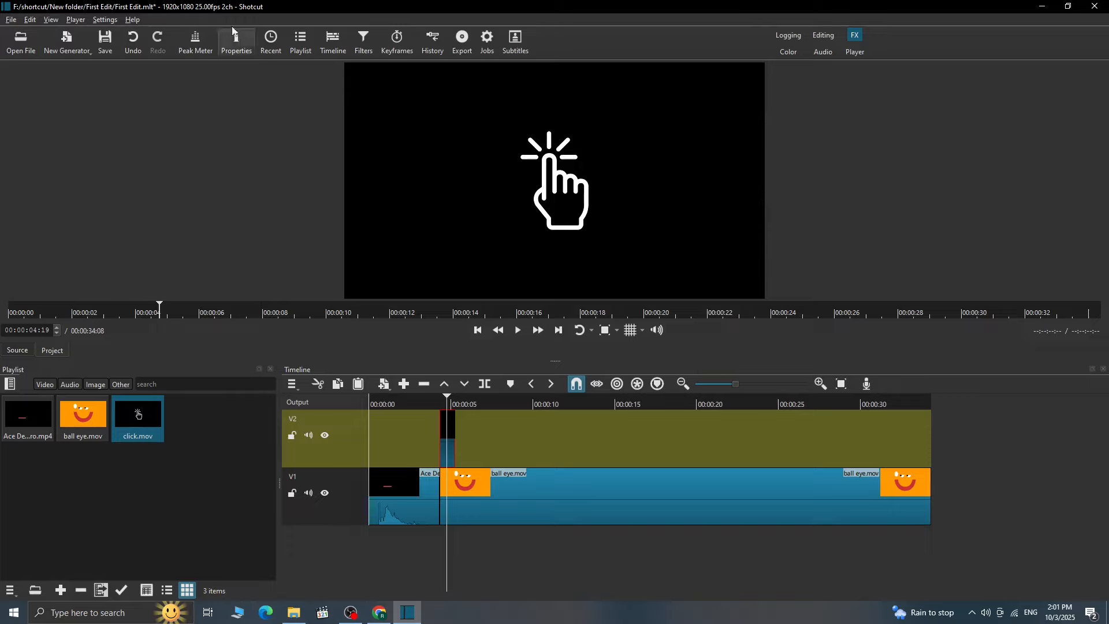
Step: Show the filters for the click clip and add the Size, Position & Rotate filter to it
{"action": "left_click", "coordinate": [52, 21]}
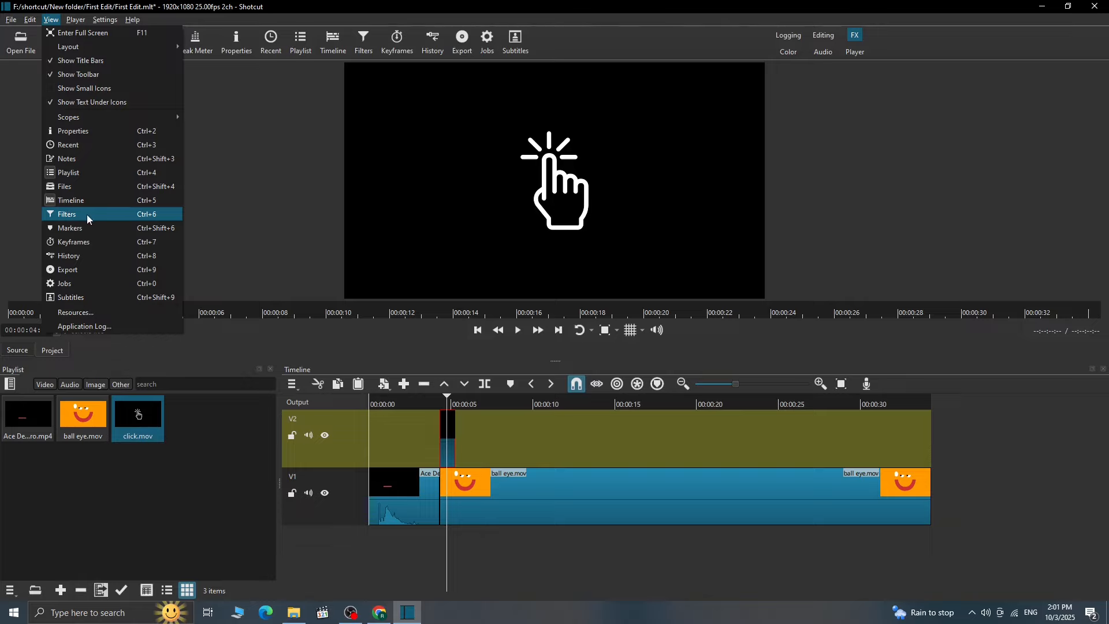
{"action": "left_click", "coordinate": [111, 215]}
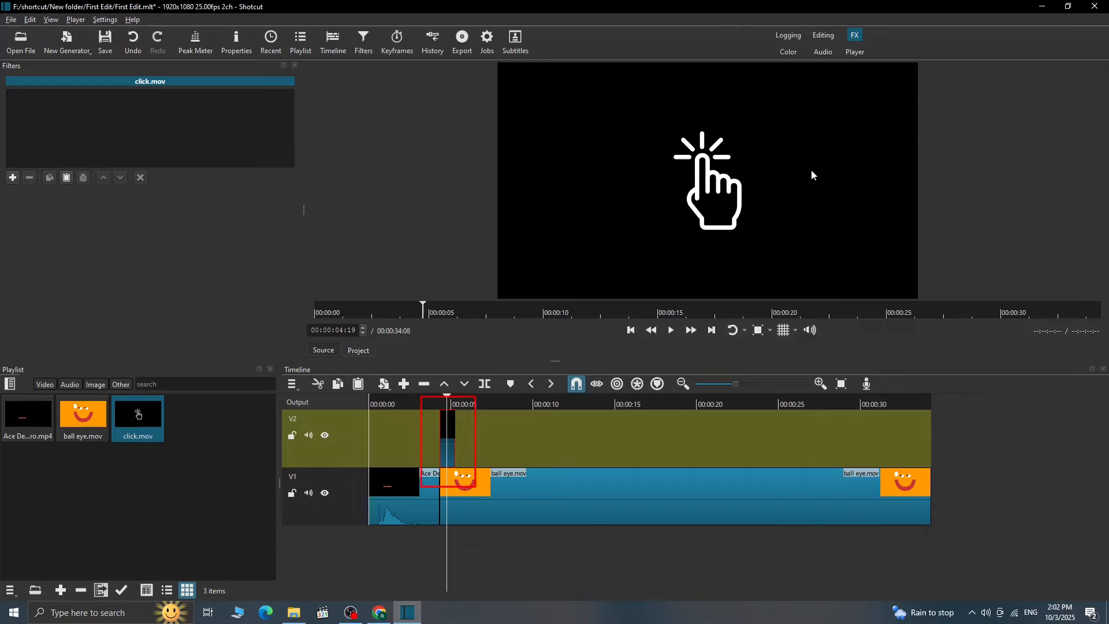
{"action": "left_click", "coordinate": [13, 178]}
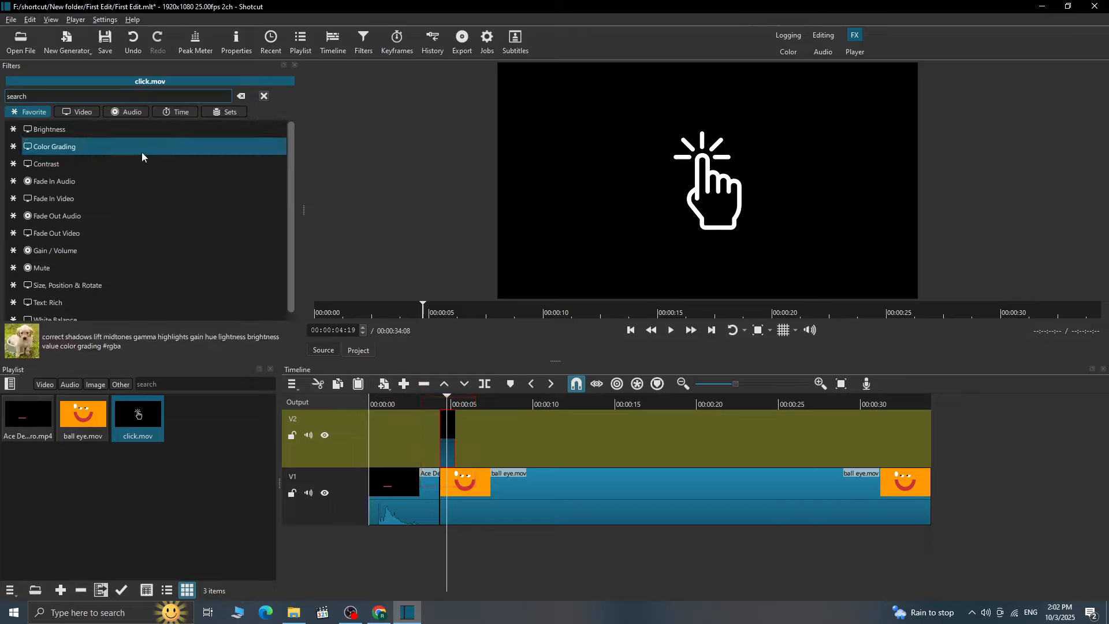
{"action": "type", "text": "p"}
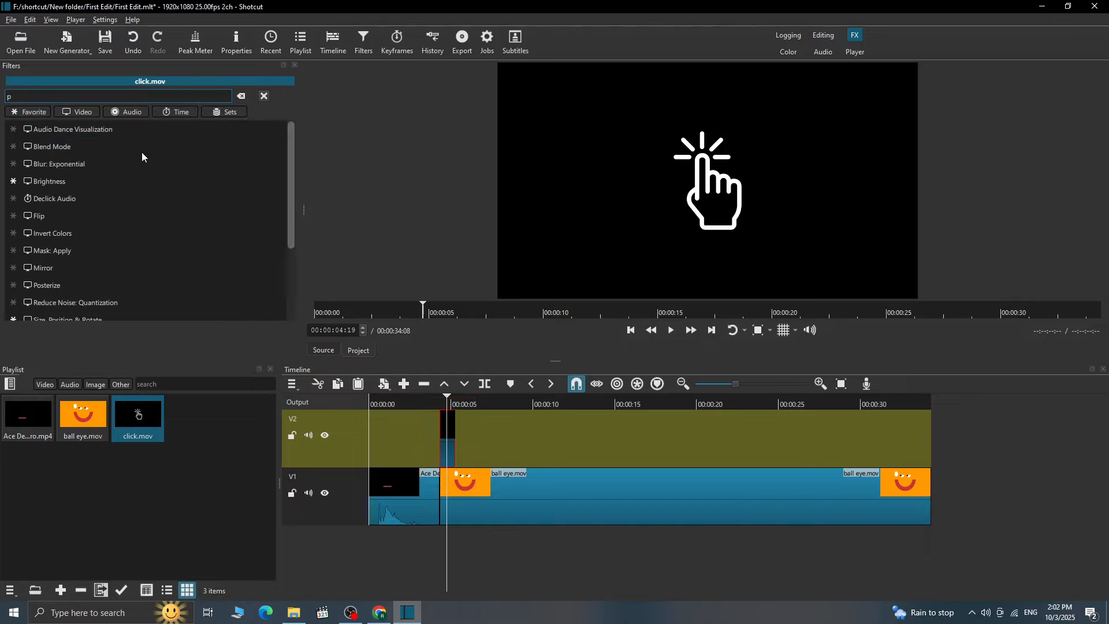
{"action": "type", "text": "os"}
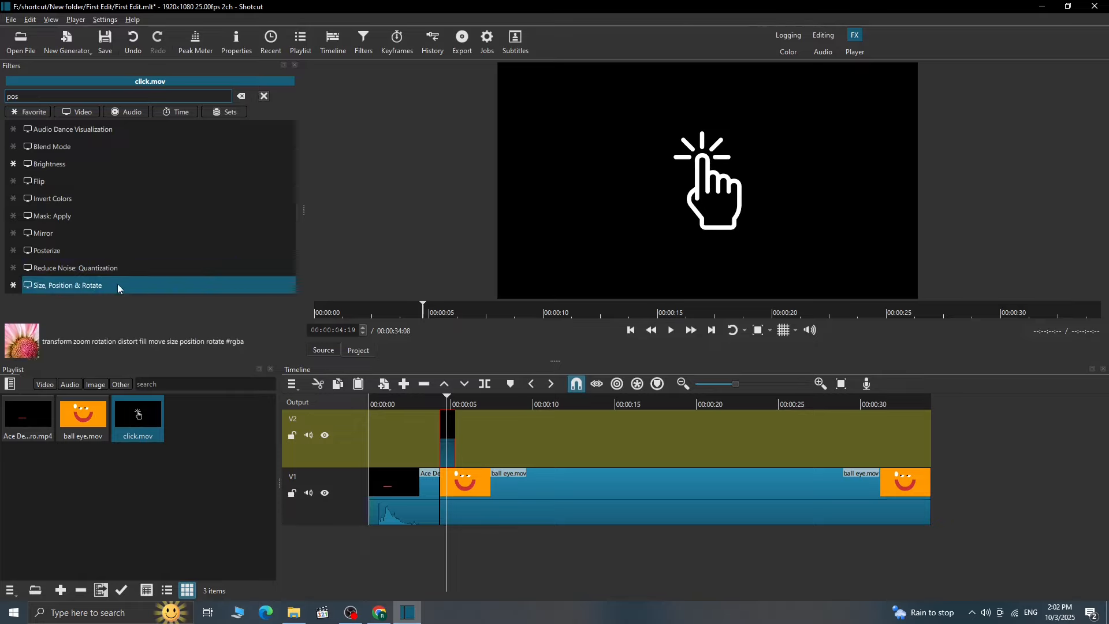
{"action": "left_click", "coordinate": [103, 289]}
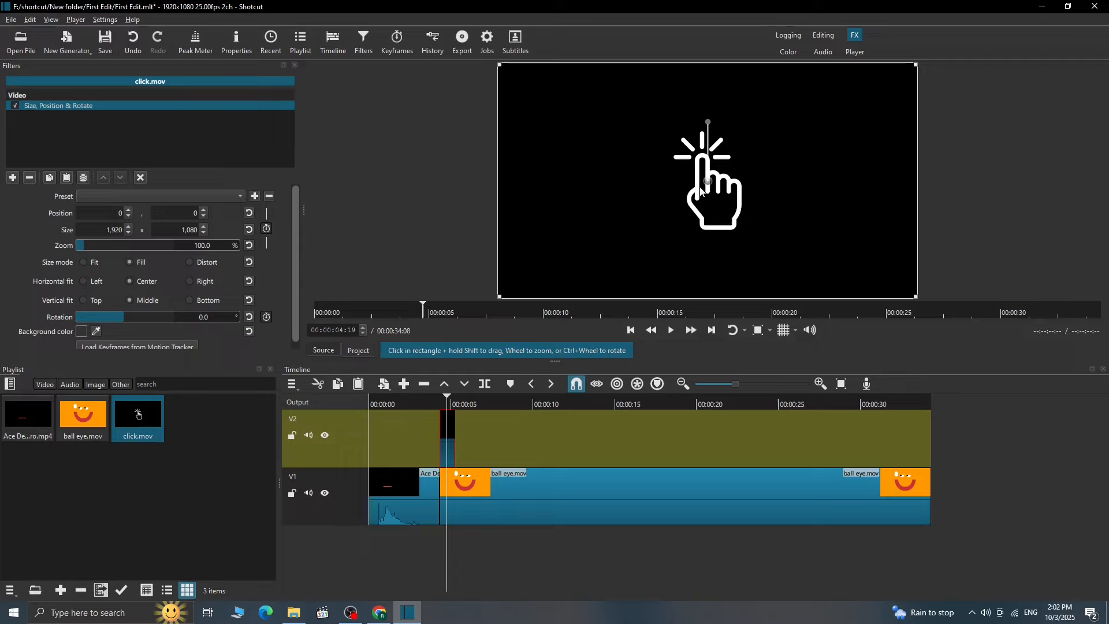
Step: Shrink the click clip to about 69.5% zoom and move it to about position 425, 328 over the ball eye face
{"action": "left_click_drag", "start_coordinate": [699, 188], "coordinate": [591, 207]}
{"action": "left_click_drag", "start_coordinate": [708, 182], "coordinate": [721, 218]}
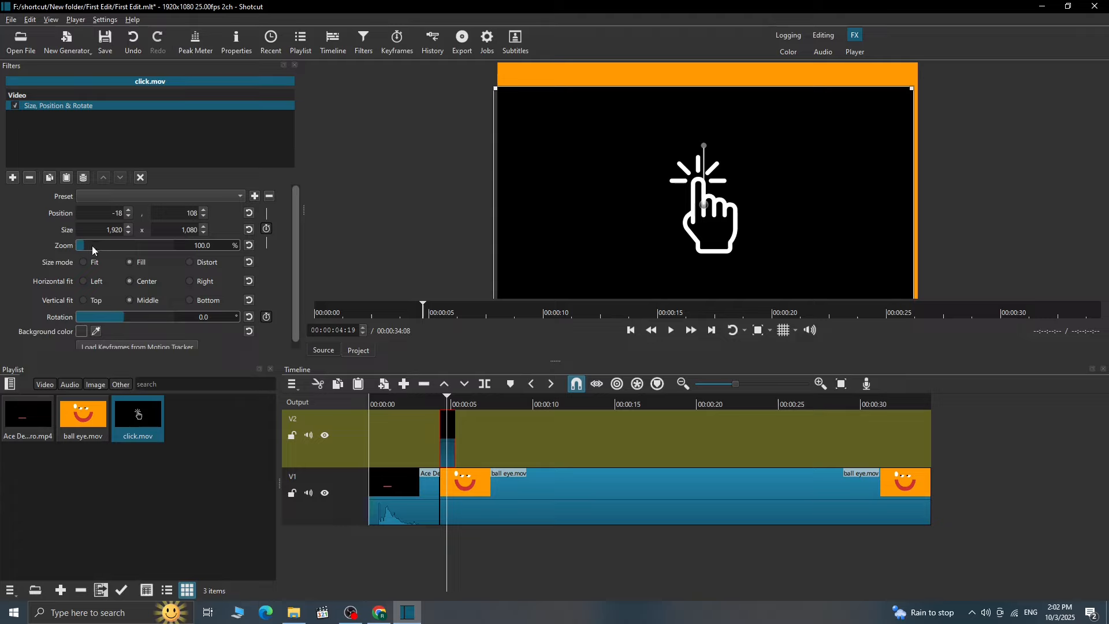
{"action": "scroll", "coordinate": [82, 245], "scroll_direction": "down", "scroll_amount": 5}
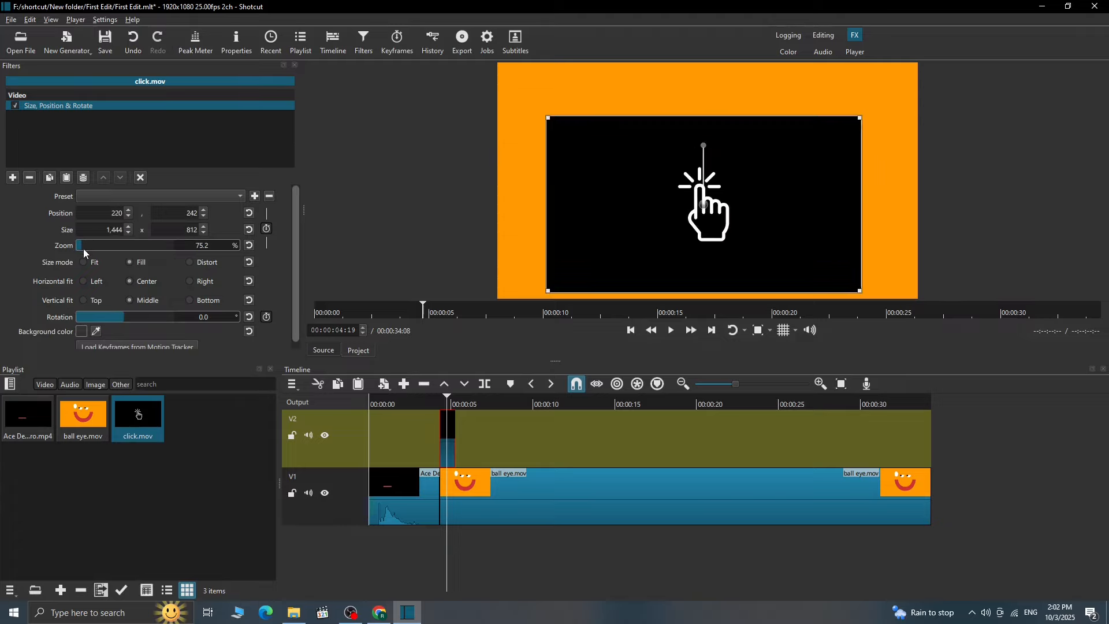
{"action": "left_click_drag", "start_coordinate": [707, 212], "coordinate": [740, 225]}
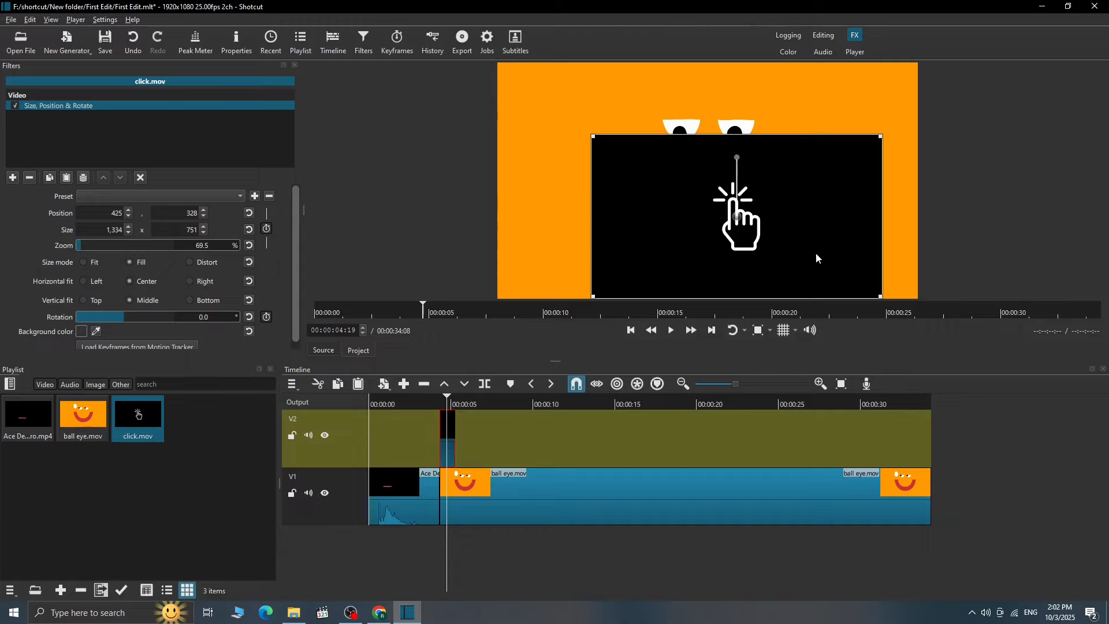
Step: Add the Chroma Key: Simple filter to the click clip and sample its black background as the key color
{"action": "left_click", "coordinate": [12, 178]}
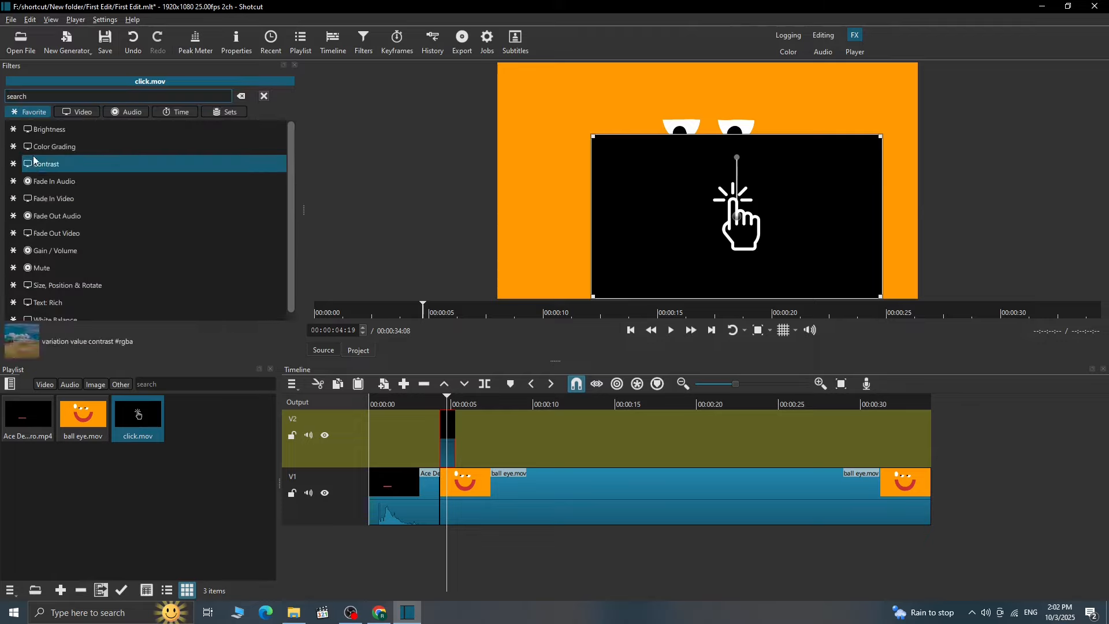
{"action": "type", "text": "chroma"}
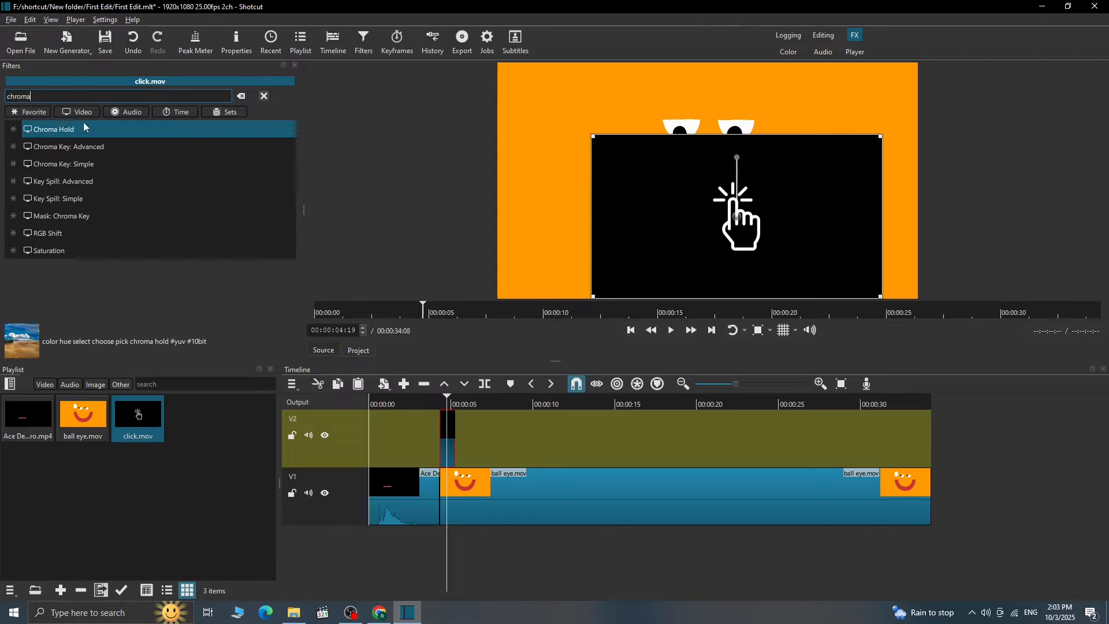
{"action": "left_click", "coordinate": [87, 167]}
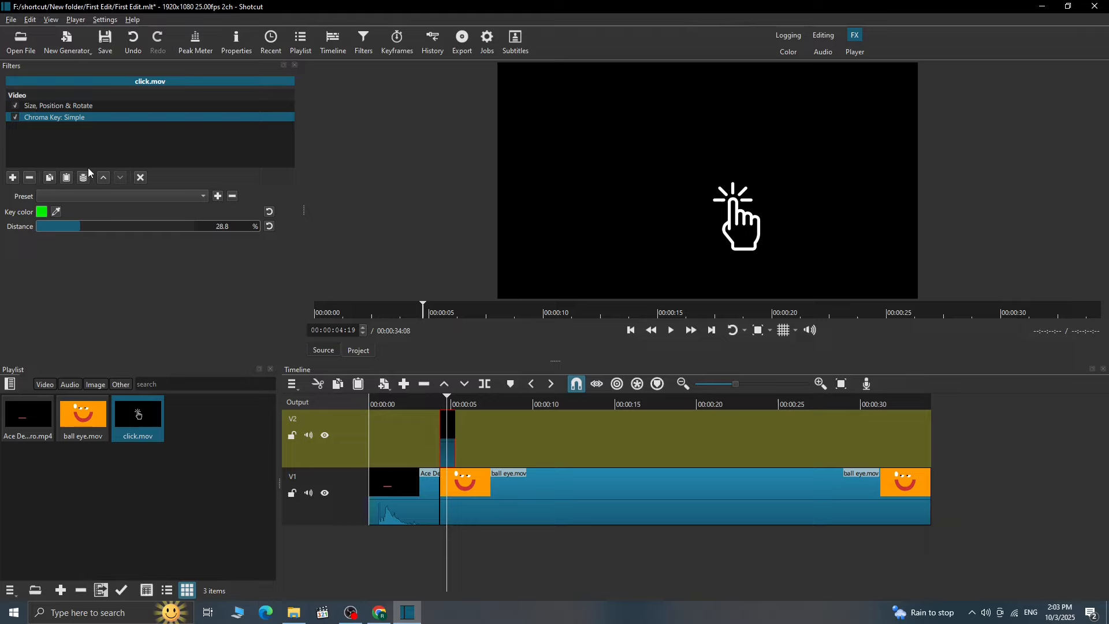
{"action": "left_click", "coordinate": [57, 212]}
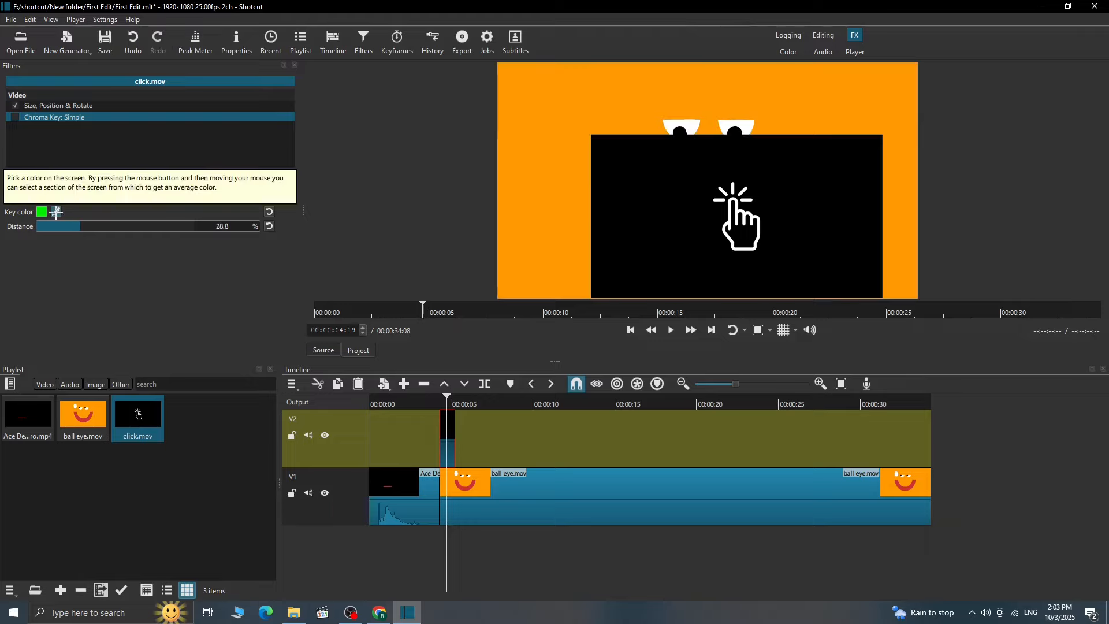
{"action": "left_click", "coordinate": [658, 257]}
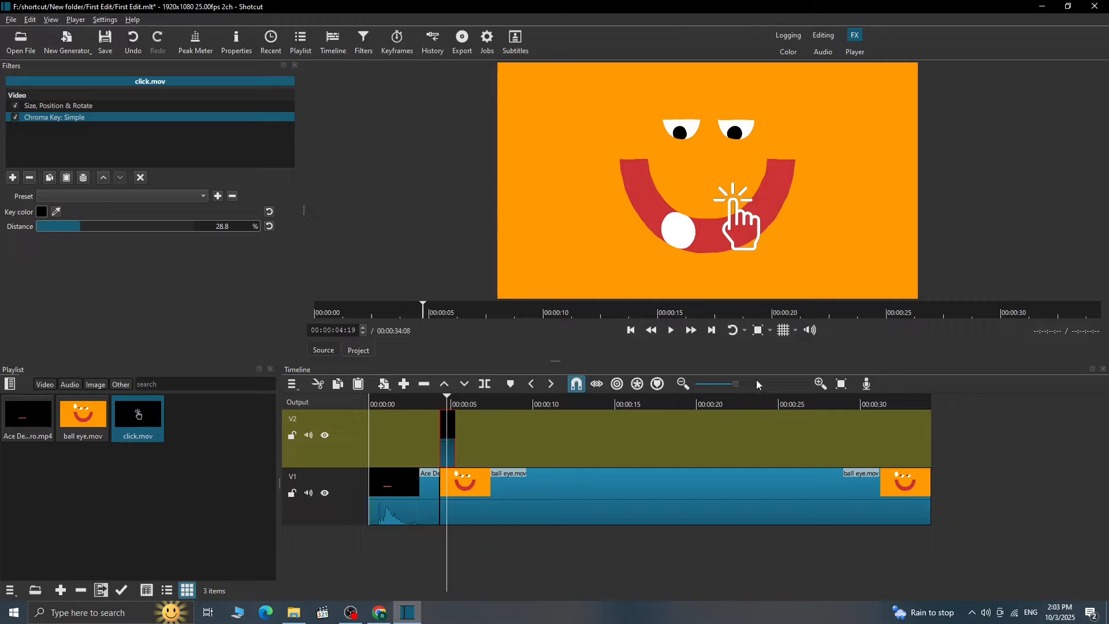
Step: Set the distance of the click clip's Chroma Key: Simple filter to 100% to clean up the dark edges around the hand
{"action": "left_click", "coordinate": [770, 331]}
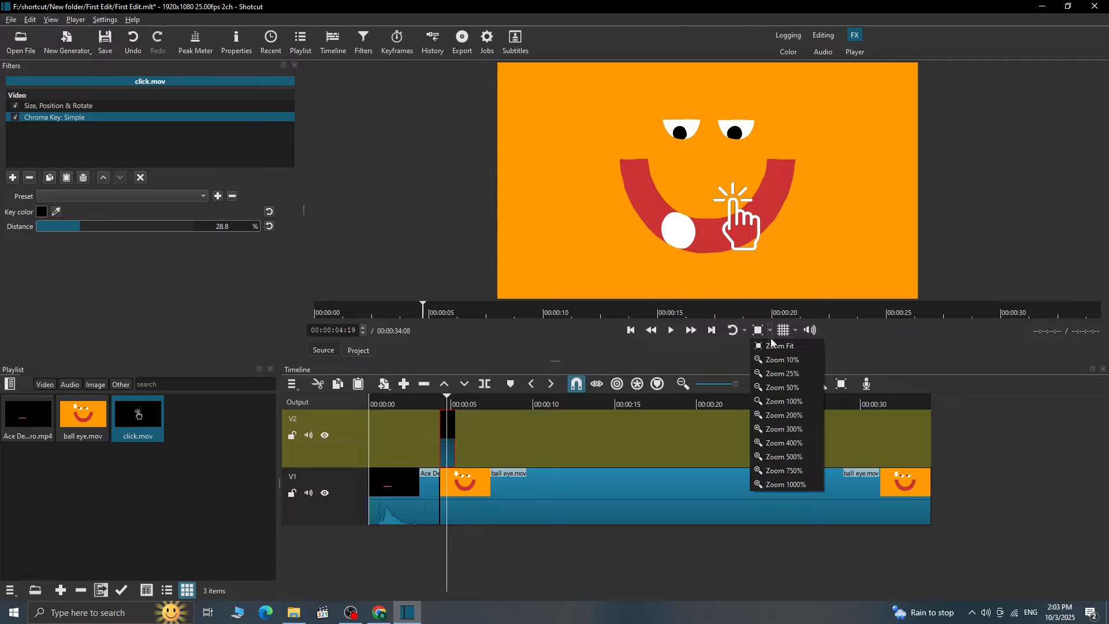
{"action": "left_click", "coordinate": [786, 416]}
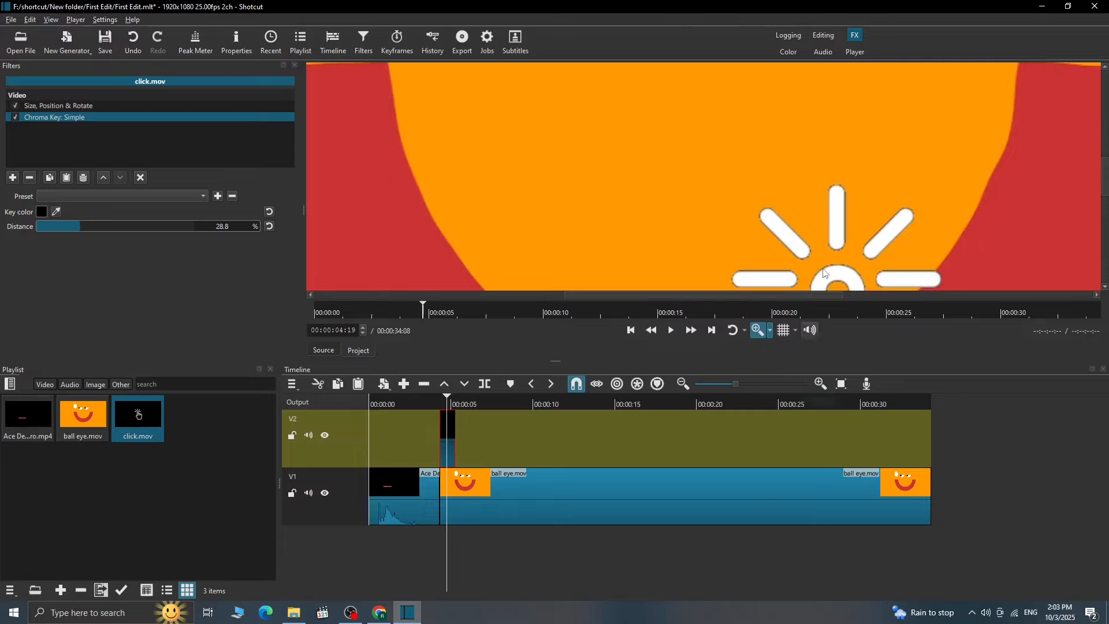
{"action": "left_click_drag", "start_coordinate": [839, 239], "coordinate": [825, 212]}
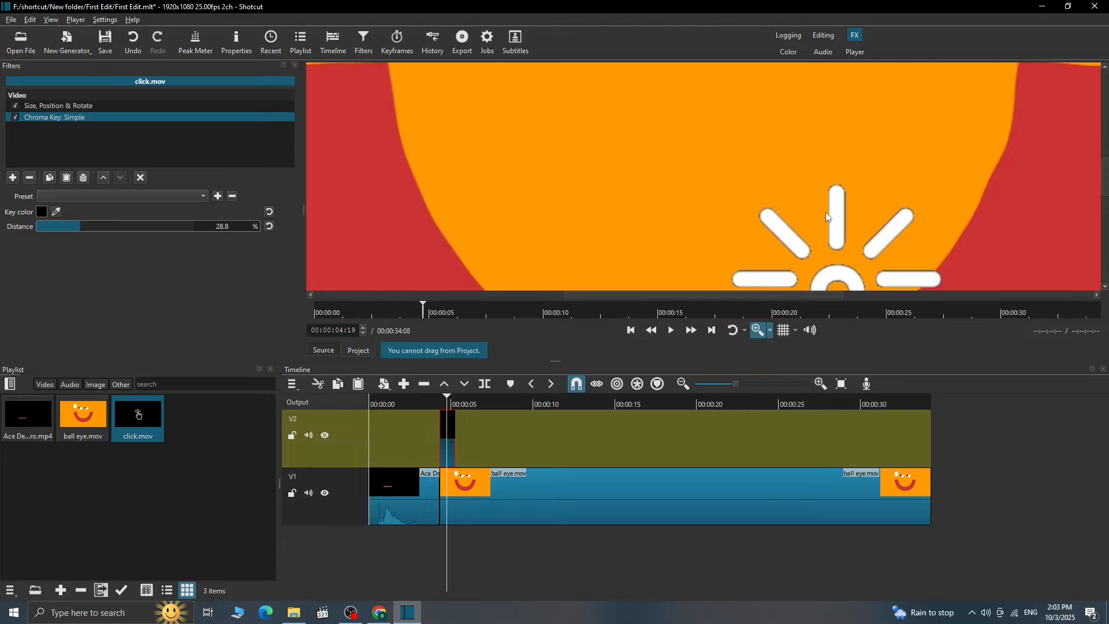
{"action": "left_click", "coordinate": [771, 331]}
{"action": "left_click", "coordinate": [779, 345]}
{"action": "left_click", "coordinate": [771, 332]}
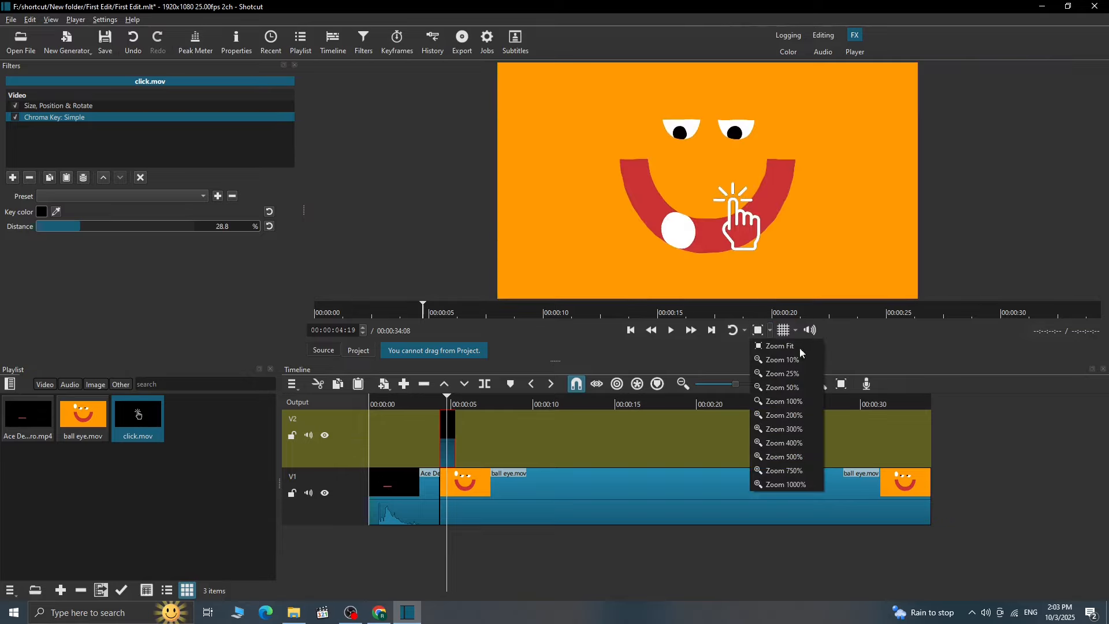
{"action": "left_click", "coordinate": [784, 402]}
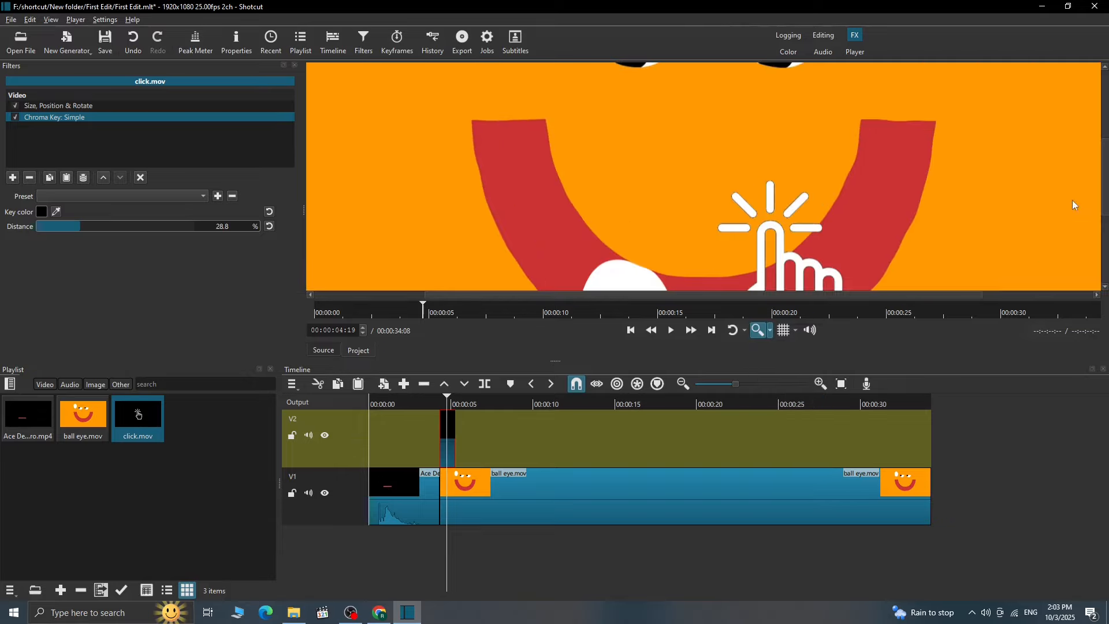
{"action": "left_click_drag", "start_coordinate": [1106, 169], "coordinate": [1106, 210]}
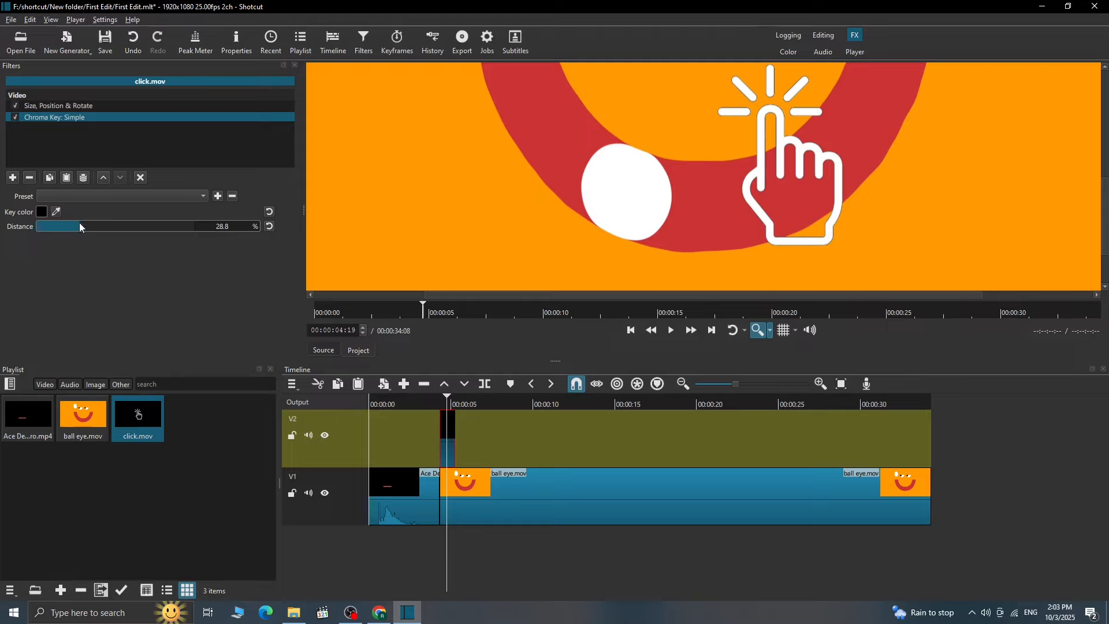
{"action": "left_click_drag", "start_coordinate": [79, 224], "coordinate": [211, 237]}
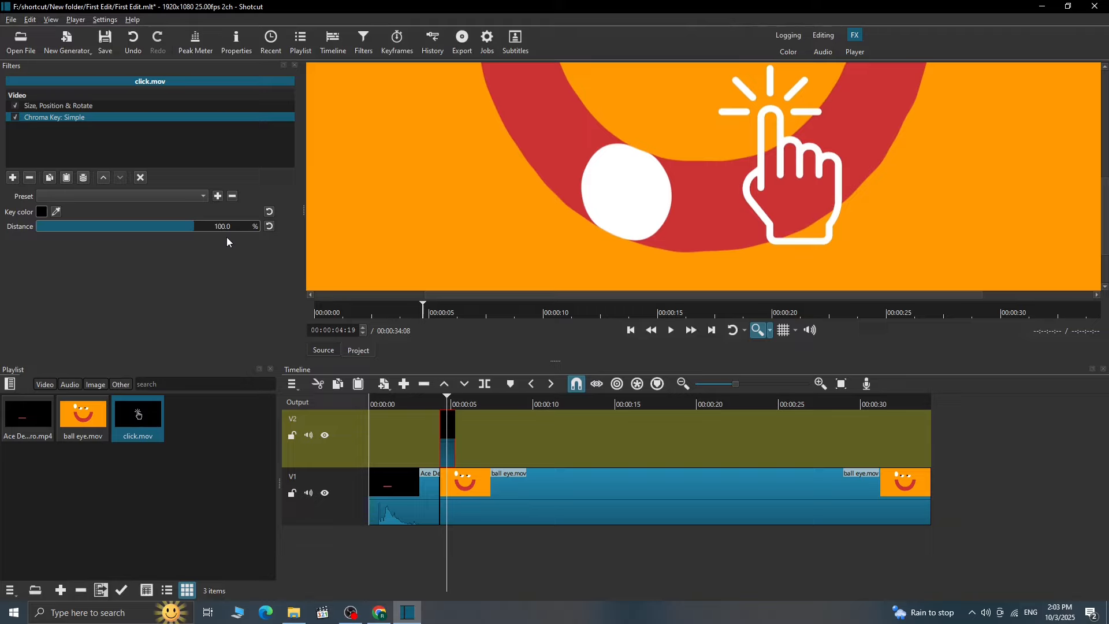
{"action": "left_click", "coordinate": [770, 331]}
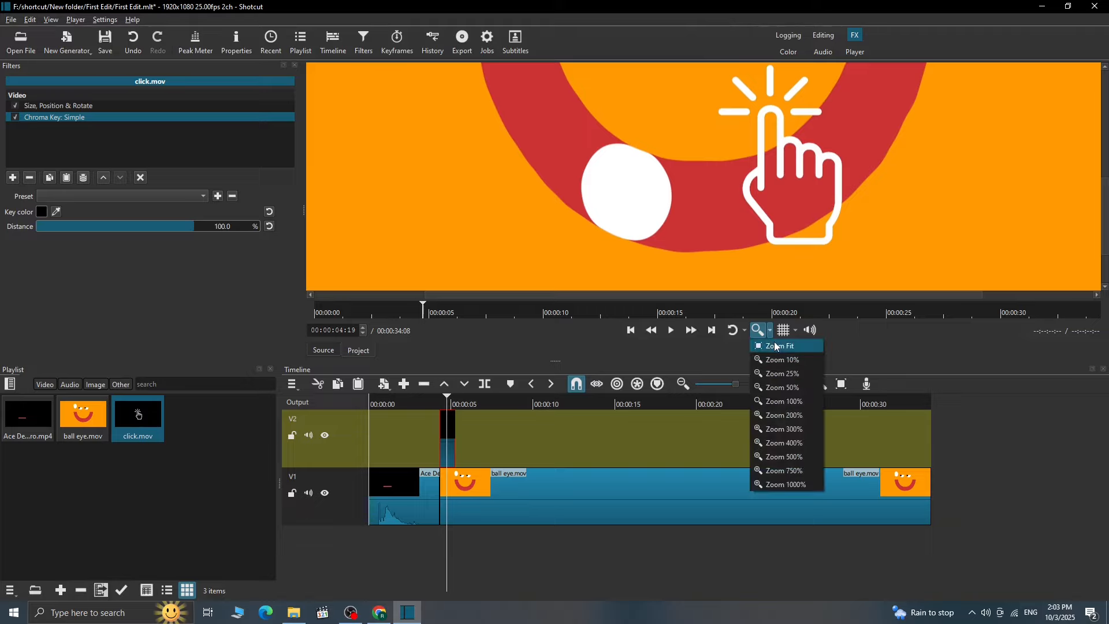
{"action": "left_click", "coordinate": [777, 346]}
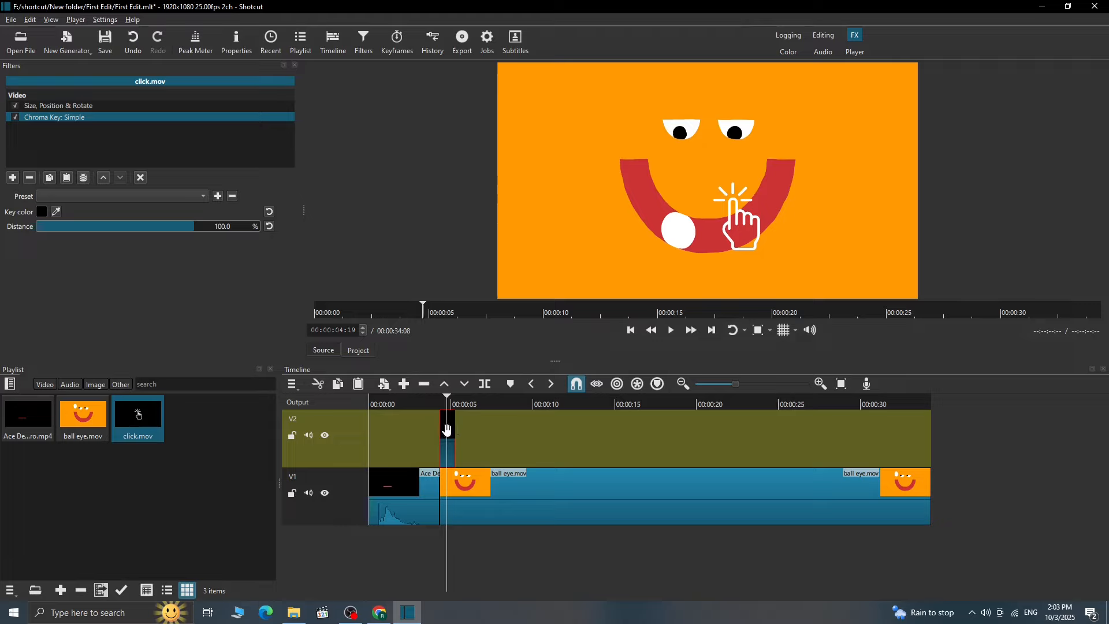
Step: Move the click clip lower over the smiling mouth, to about position 491, 521, with its Size, Position & Rotate filter
{"action": "left_click", "coordinate": [58, 107]}
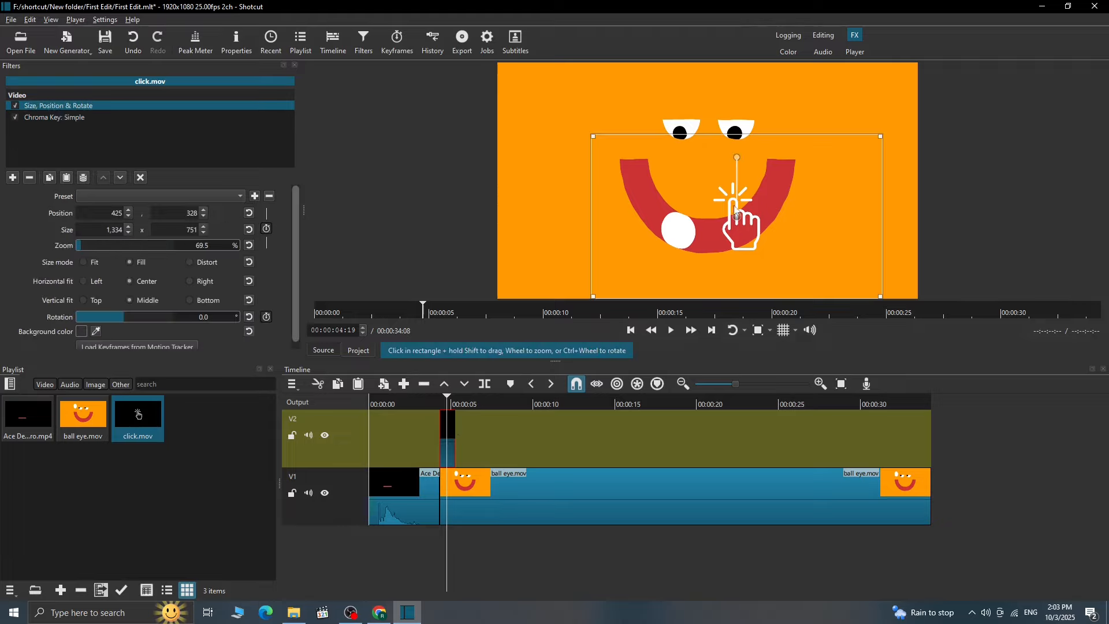
{"action": "left_click_drag", "start_coordinate": [735, 212], "coordinate": [753, 265]}
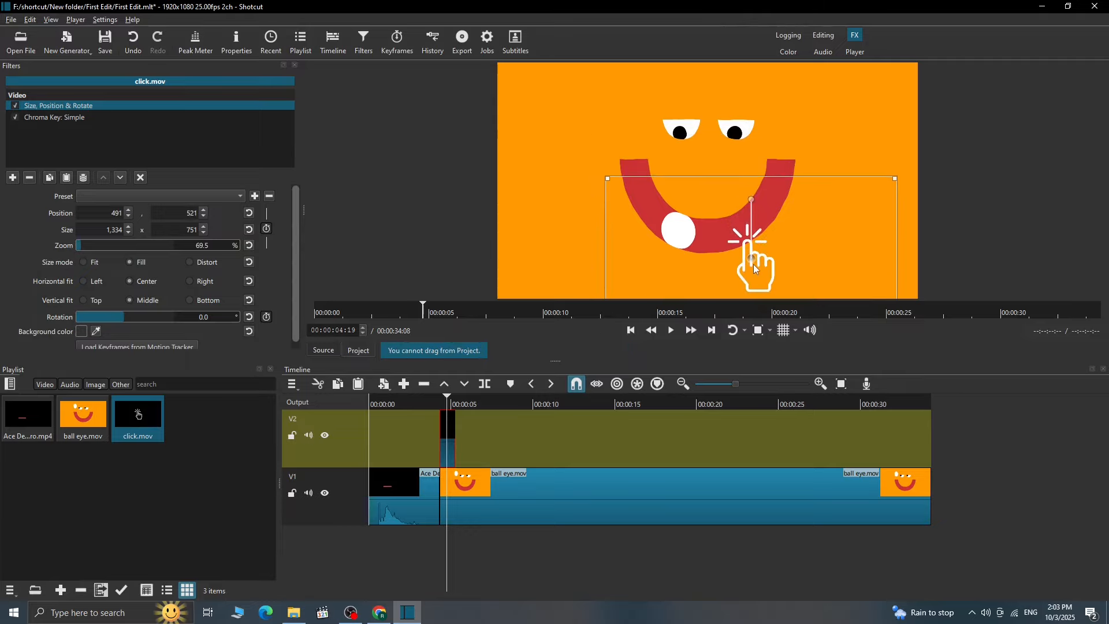
{"action": "left_click", "coordinate": [448, 455]}
Step: Play the start of the ball eye clip to check how the click overlay on track V2 looks
{"action": "scroll", "coordinate": [449, 456], "scroll_direction": "up", "scroll_amount": 1}
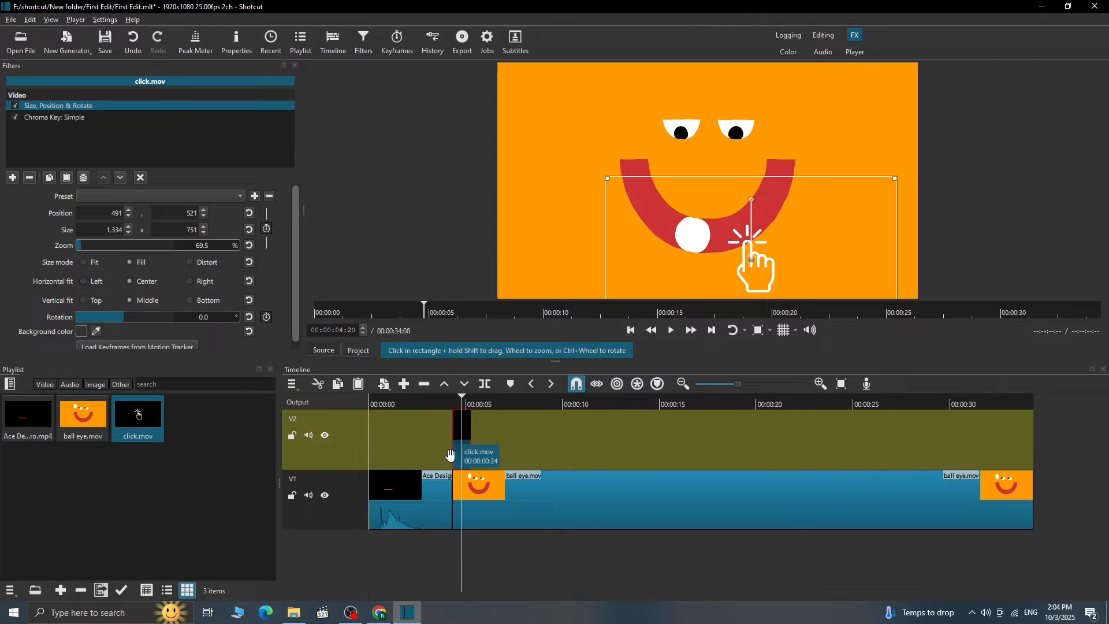
{"action": "scroll", "coordinate": [451, 455], "scroll_direction": "up", "scroll_amount": 2}
{"action": "left_click_drag", "start_coordinate": [580, 438], "coordinate": [571, 436]}
{"action": "left_click_drag", "start_coordinate": [585, 397], "coordinate": [591, 432]}
{"action": "key", "text": "space"}
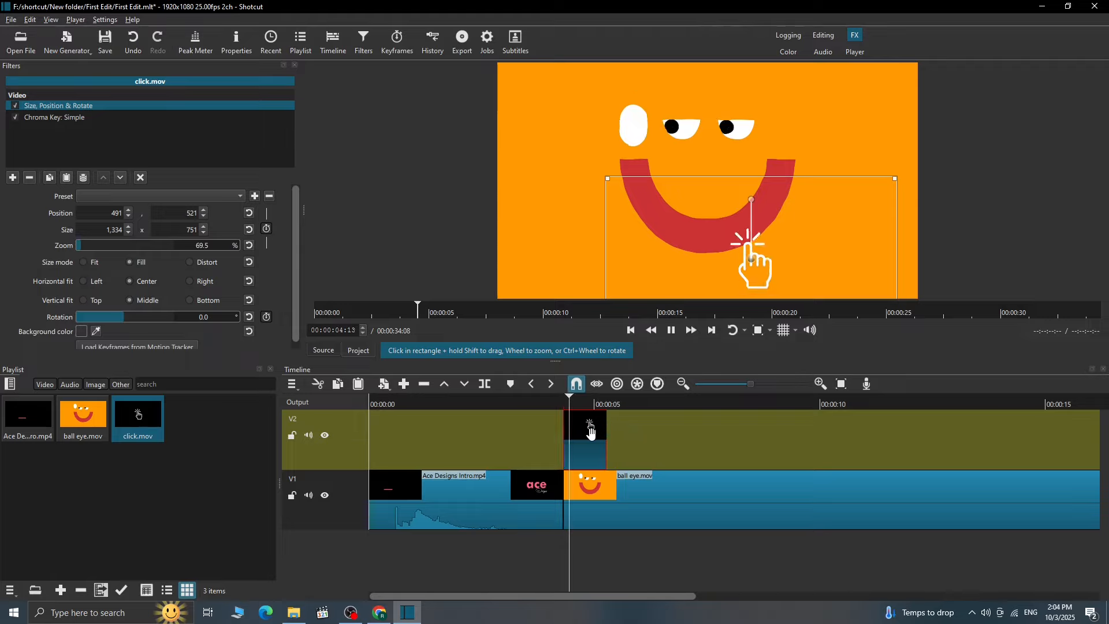
{"action": "key", "text": "space"}
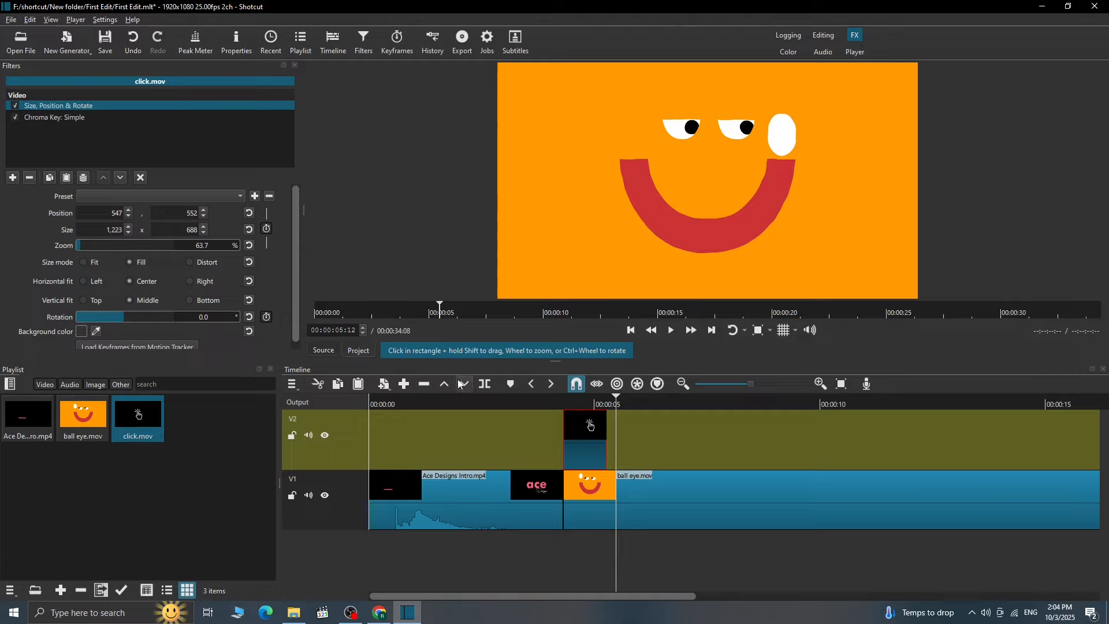
{"action": "scroll", "coordinate": [702, 443], "scroll_direction": "down", "scroll_amount": 2}
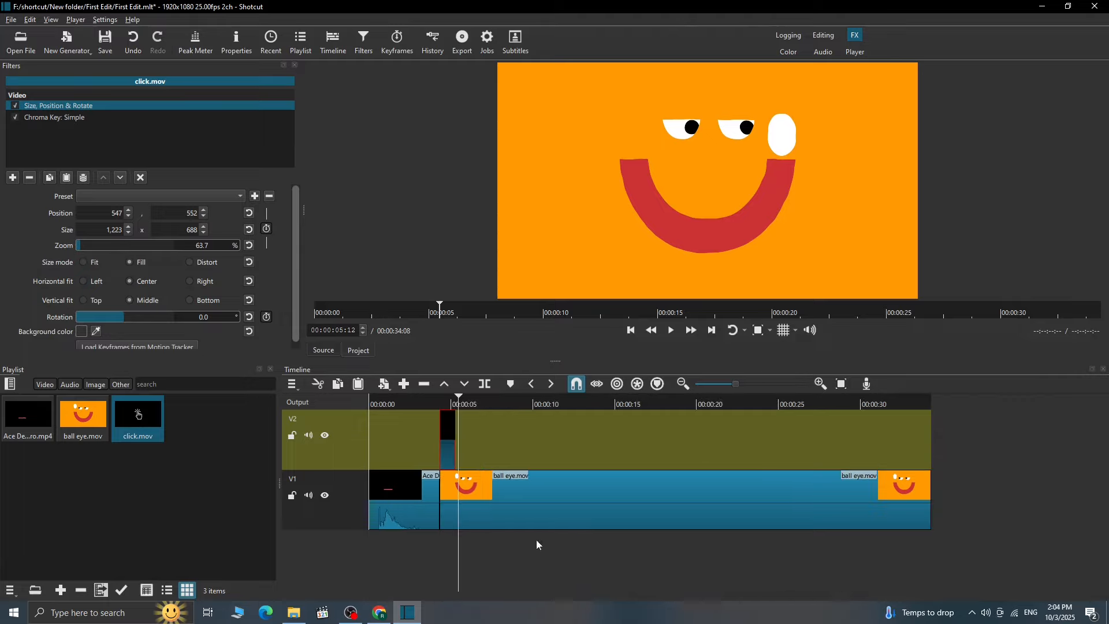
Step: Look through the filters available for the ball eye clip on track V1 without adding one
{"action": "left_click", "coordinate": [564, 483]}
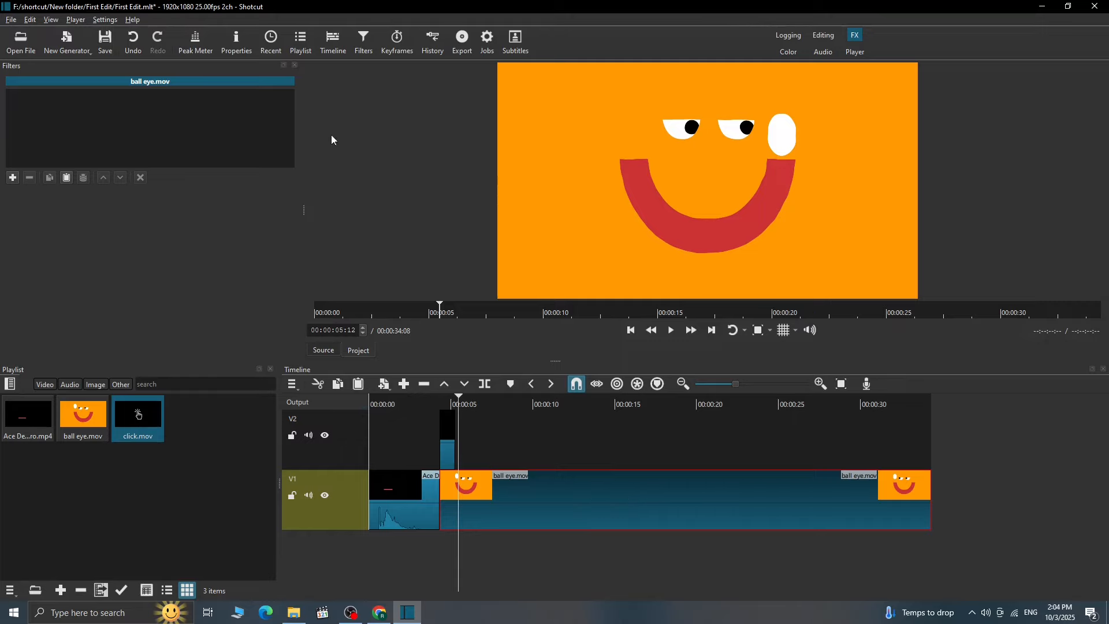
{"action": "left_click", "coordinate": [449, 438]}
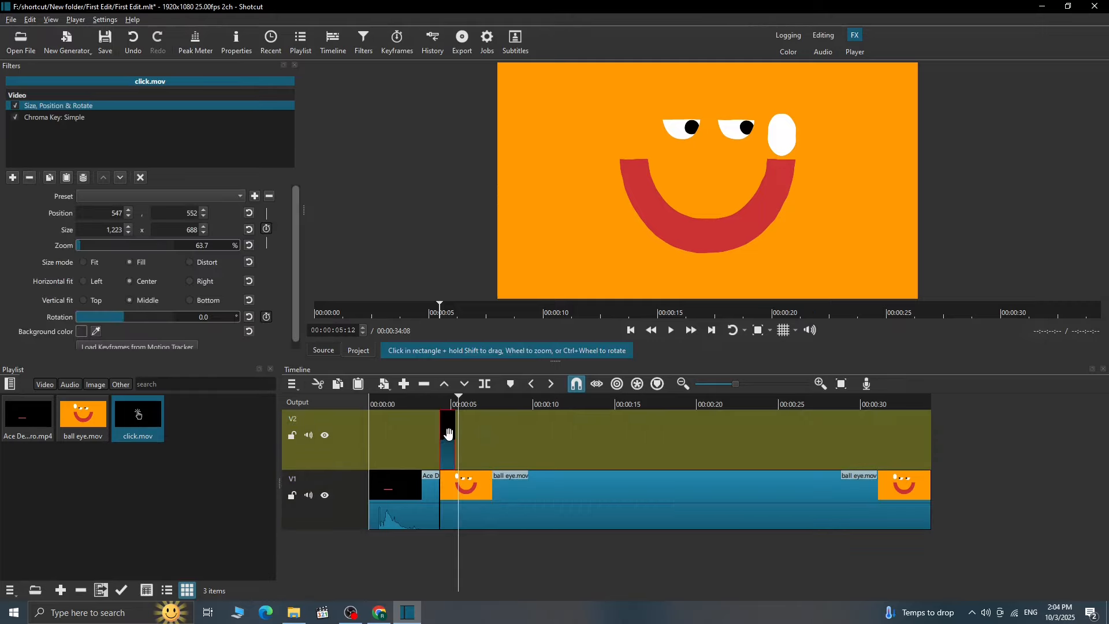
{"action": "left_click", "coordinate": [560, 514]}
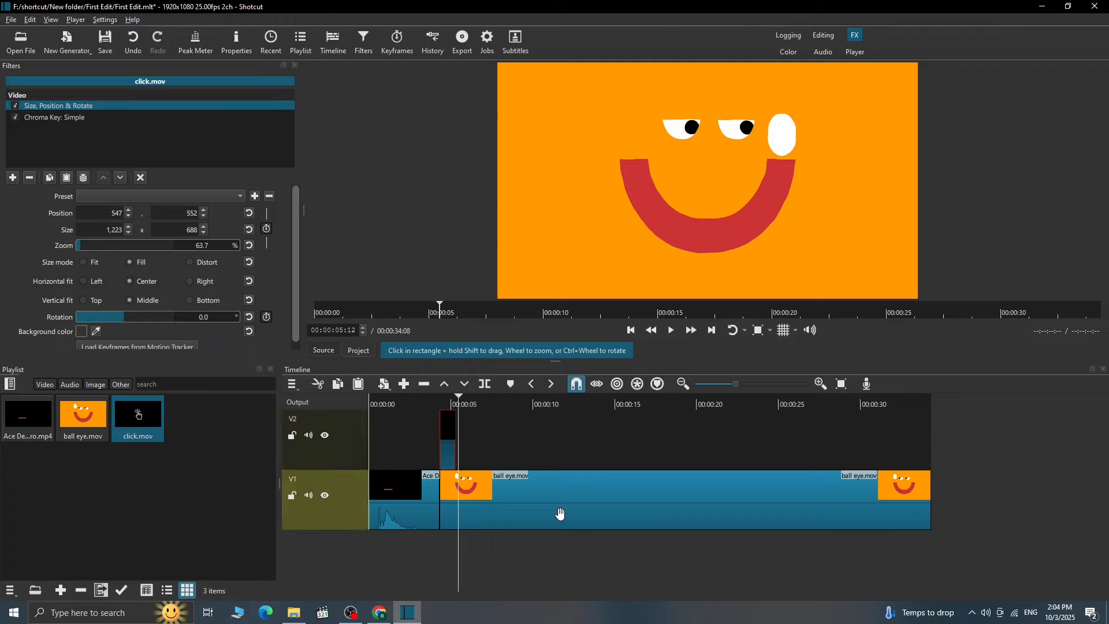
{"action": "left_click", "coordinate": [12, 178]}
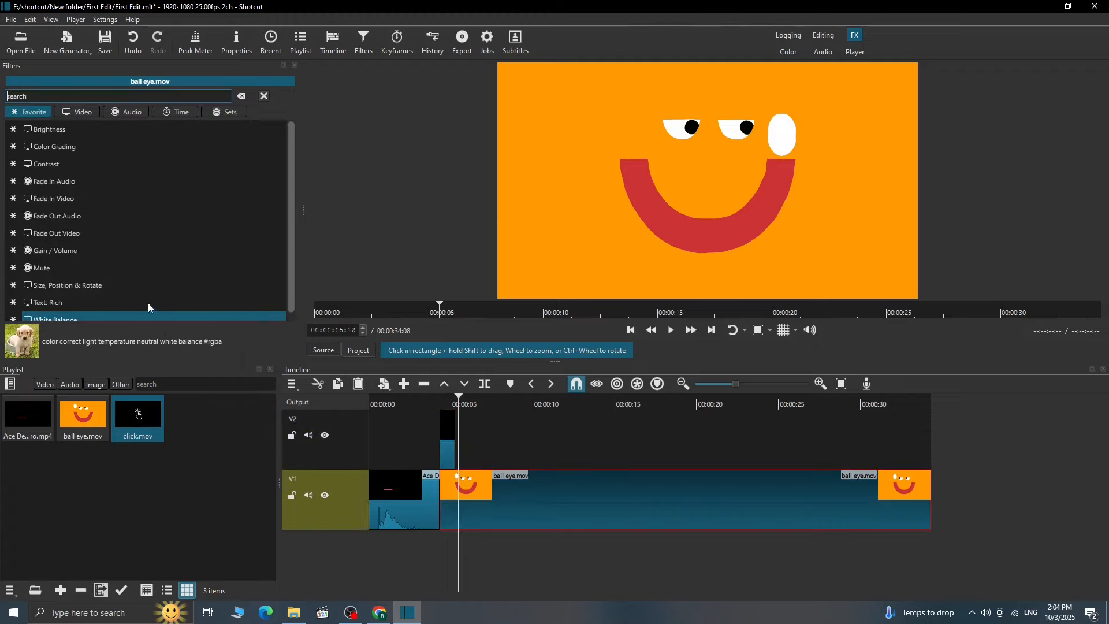
{"action": "left_click", "coordinate": [263, 96]}
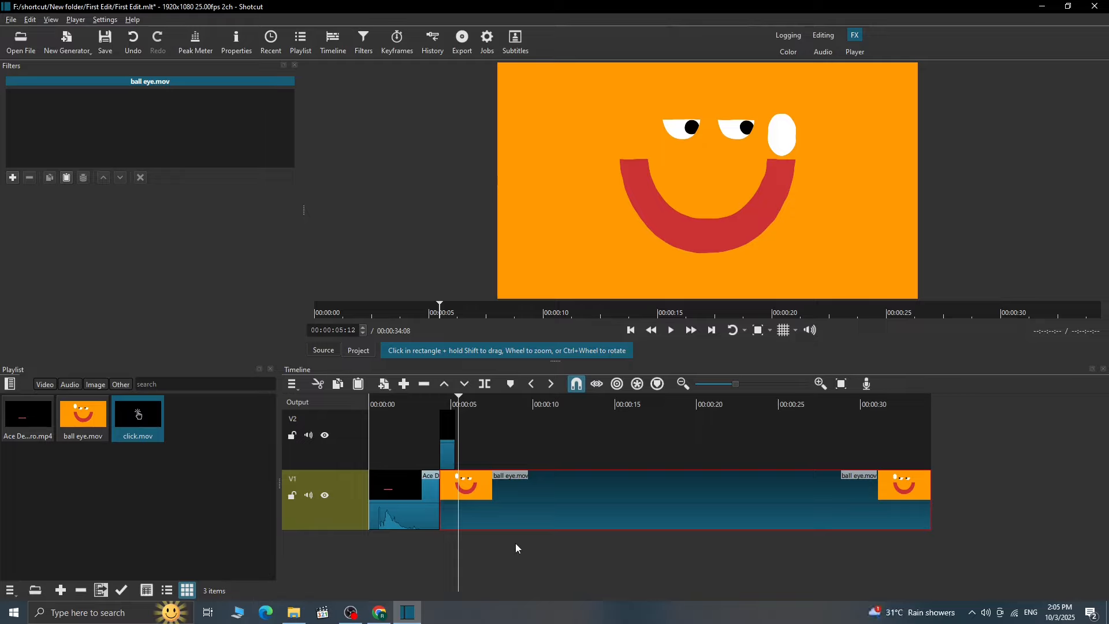
Step: Detach the audio of the Ace Designs Intro clip and enlarge the timeline area to show its audio track
{"action": "left_click_drag", "start_coordinate": [458, 394], "coordinate": [407, 399]}
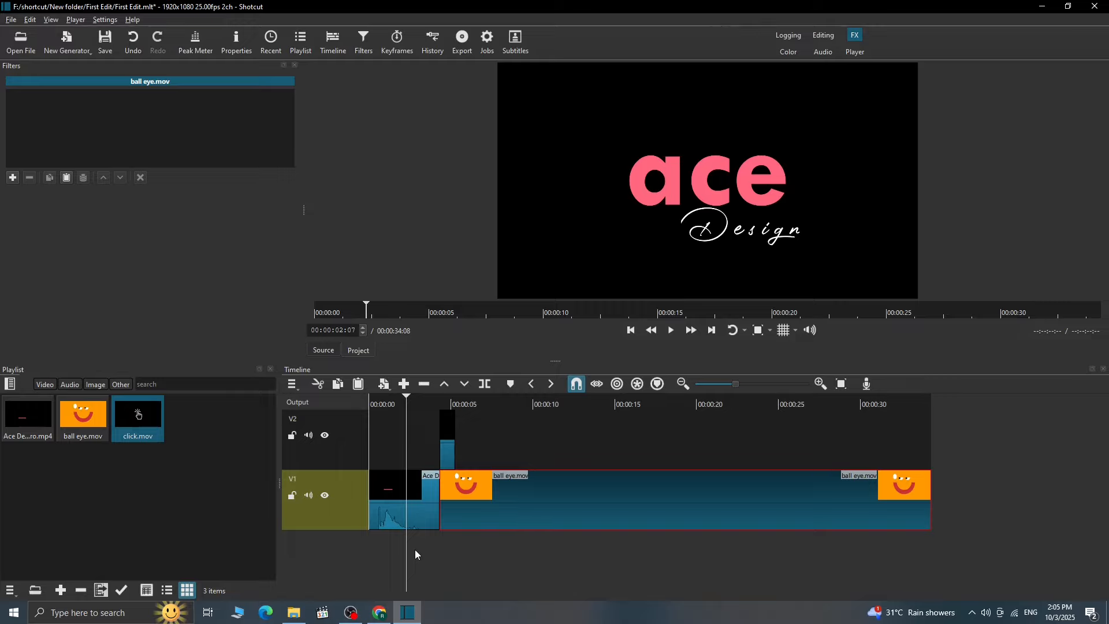
{"action": "left_click", "coordinate": [412, 514]}
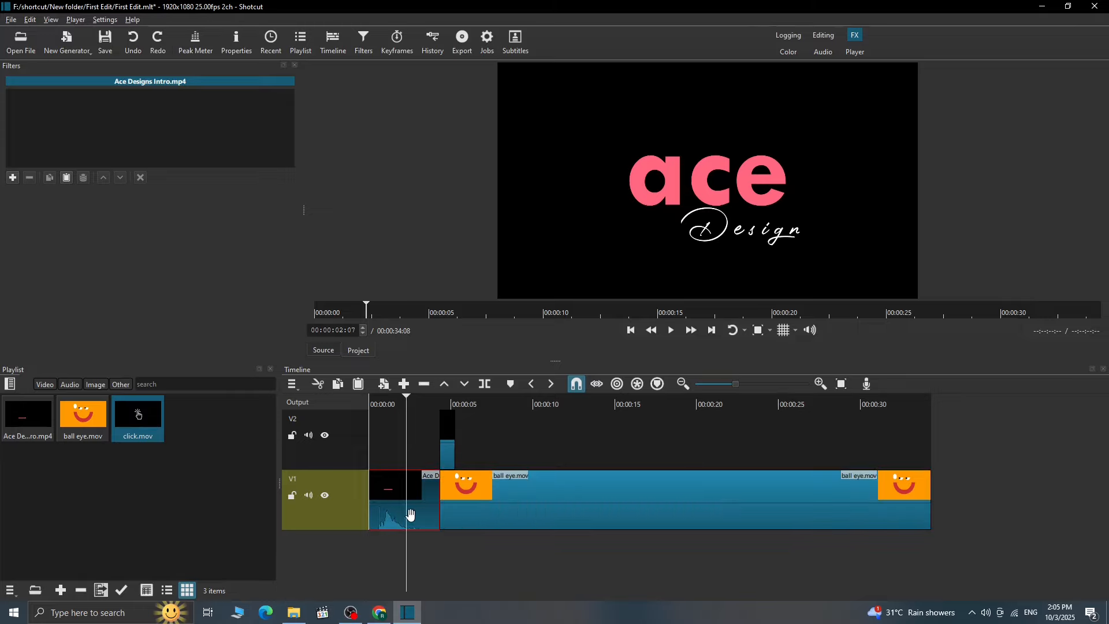
{"action": "right_click", "coordinate": [427, 520]}
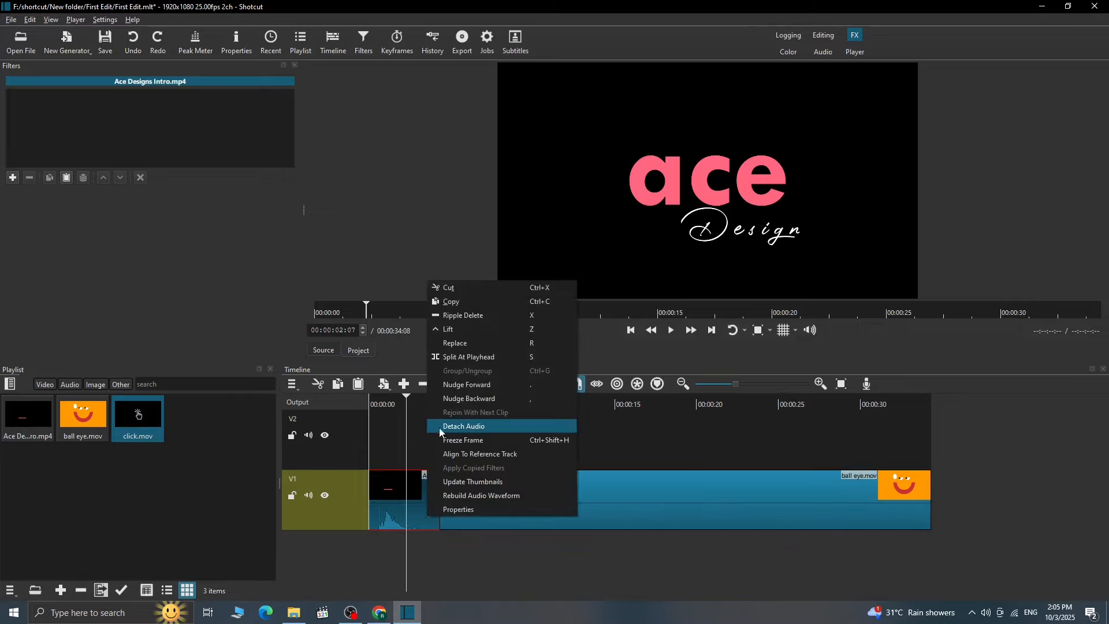
{"action": "left_click", "coordinate": [503, 425]}
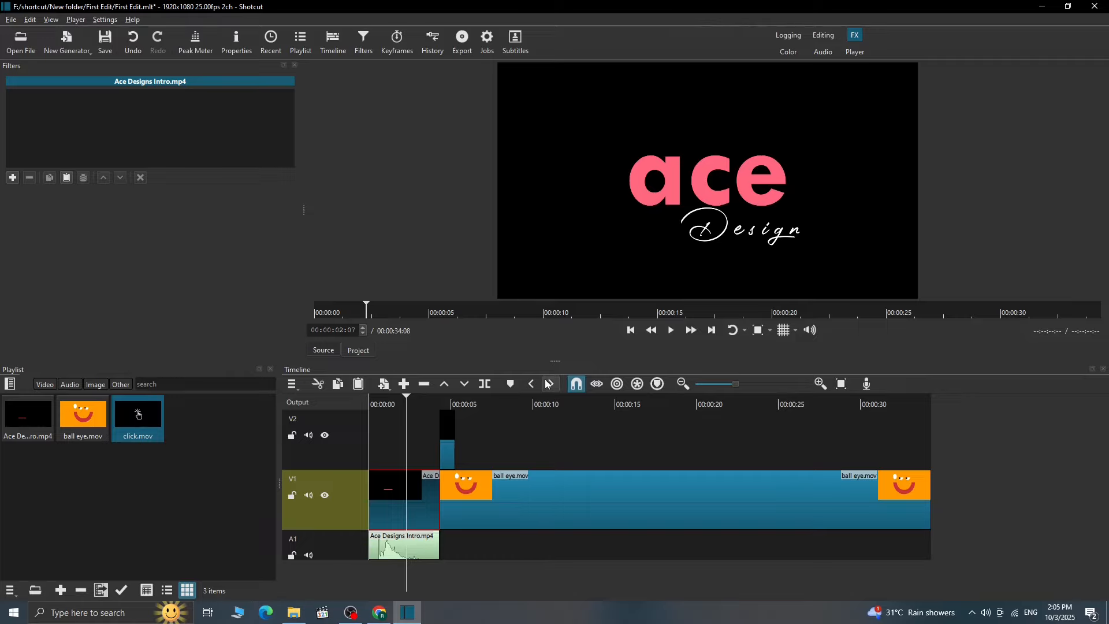
{"action": "left_click_drag", "start_coordinate": [539, 356], "coordinate": [538, 311]}
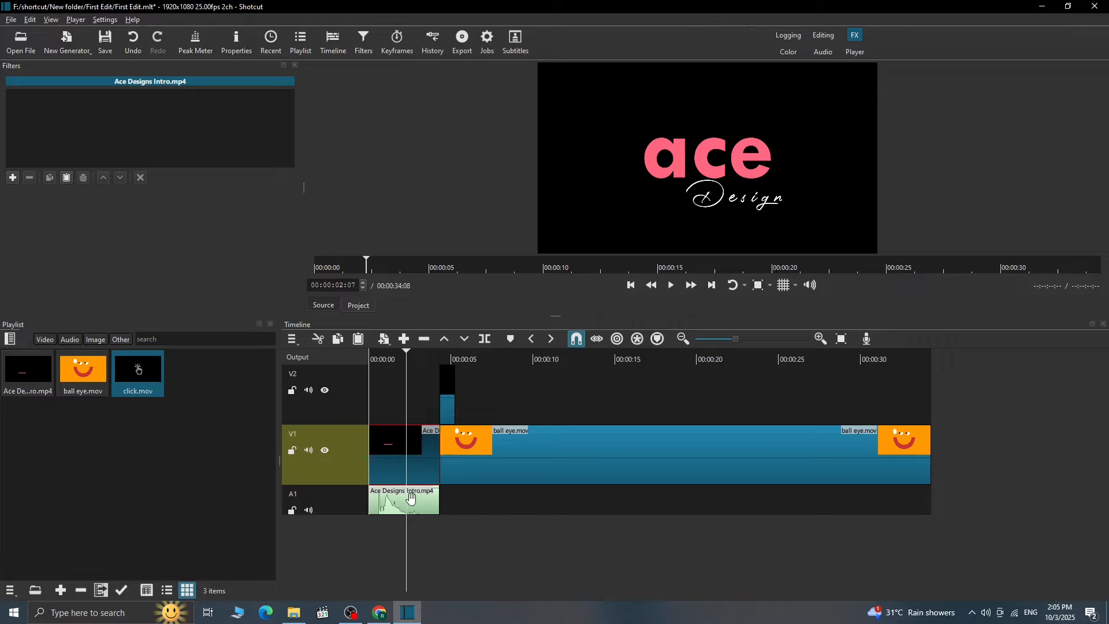
Step: Split the detached Ace Designs Intro audio on track A1 at 00:00:00:22 and at 00:00:01:17
{"action": "mouse_move", "coordinate": [415, 500]}
{"action": "left_mouse_down"}
{"action": "mouse_move", "coordinate": [595, 507]}
{"action": "mouse_move", "coordinate": [410, 512]}
{"action": "mouse_move", "coordinate": [598, 502]}
{"action": "mouse_move", "coordinate": [408, 503]}
{"action": "left_mouse_up"}
{"action": "left_click", "coordinate": [388, 360]}
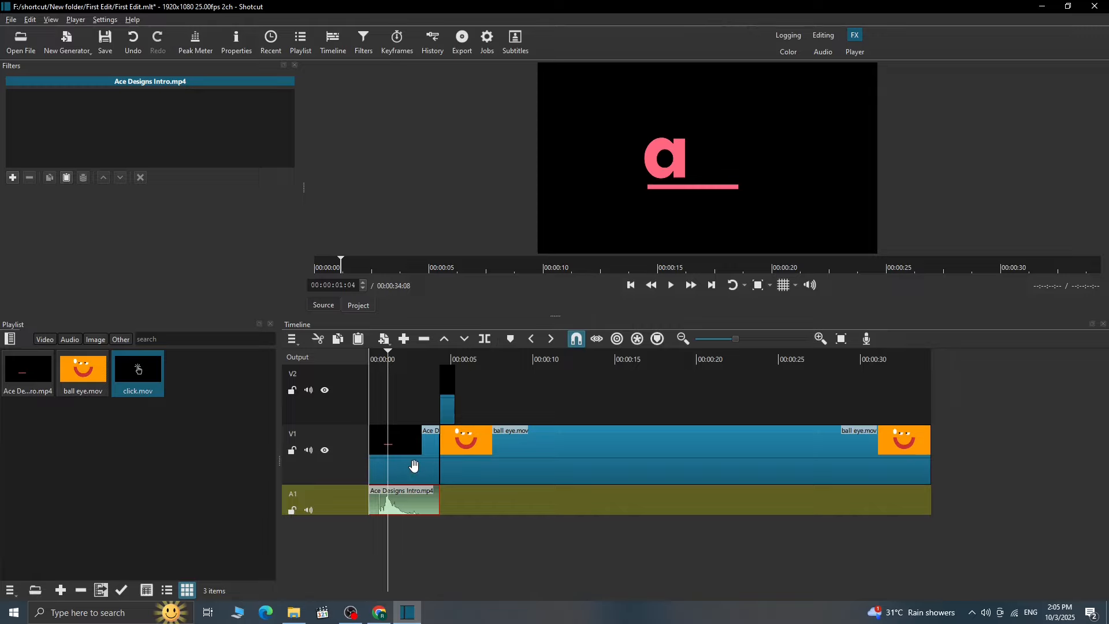
{"action": "scroll", "coordinate": [413, 466], "scroll_direction": "up", "scroll_amount": 3}
{"action": "scroll", "coordinate": [414, 466], "scroll_direction": "up", "scroll_amount": 4}
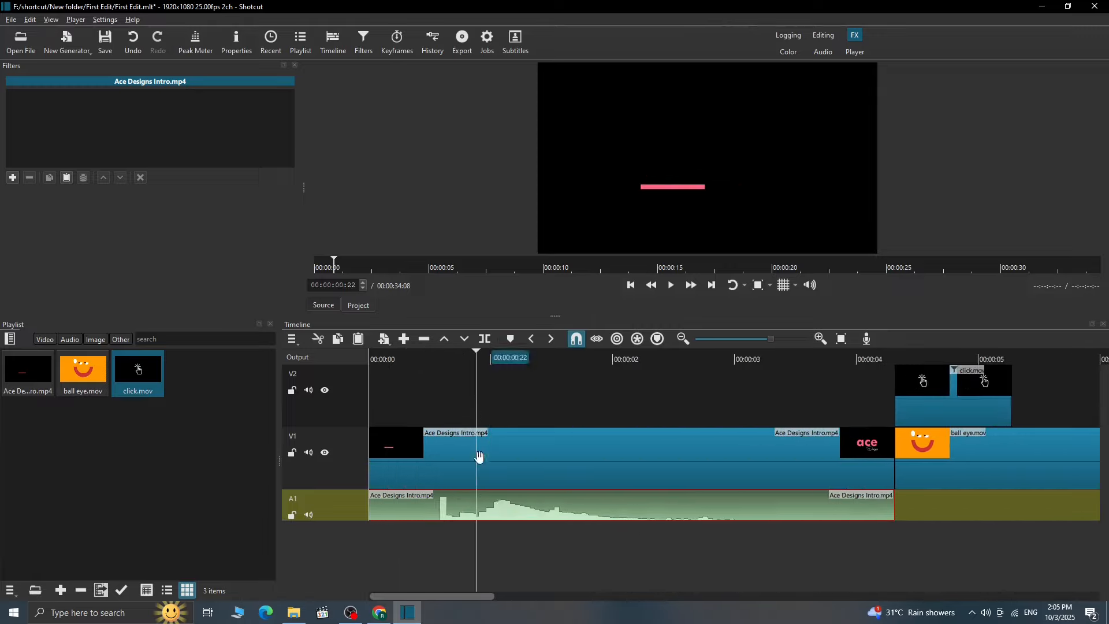
{"action": "key", "text": "s"}
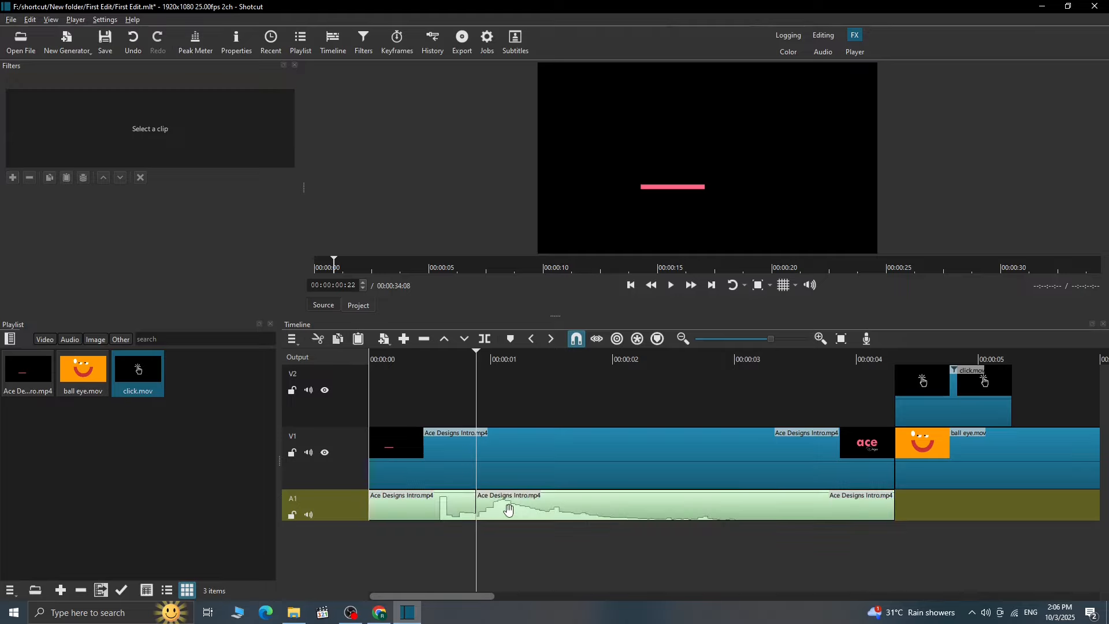
{"action": "key", "text": "space"}
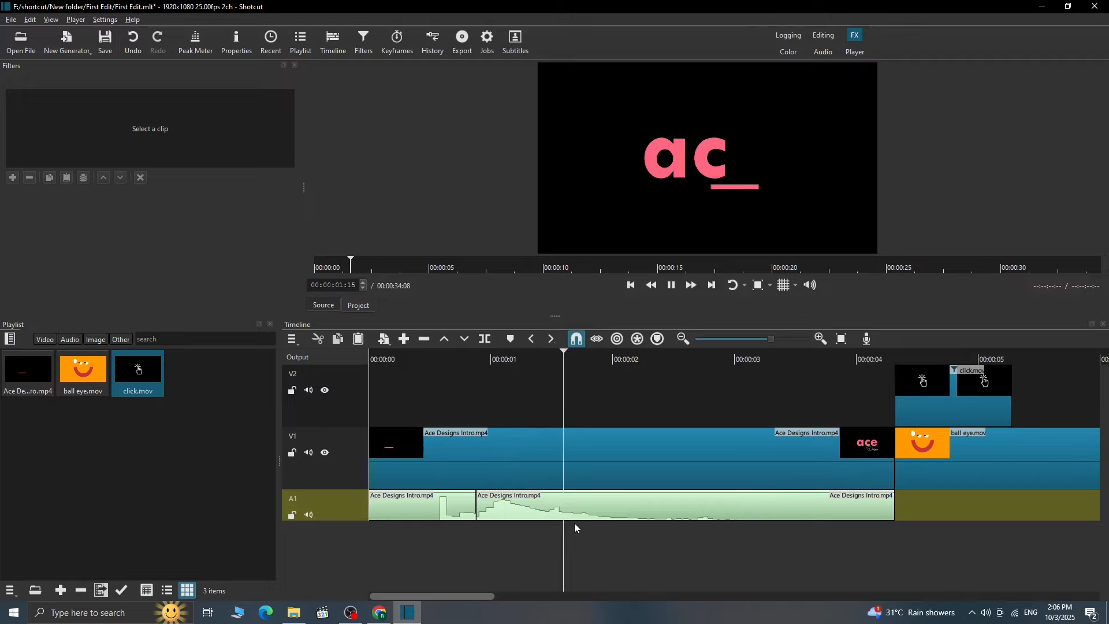
{"action": "key", "text": "space"}
{"action": "key", "text": "s"}
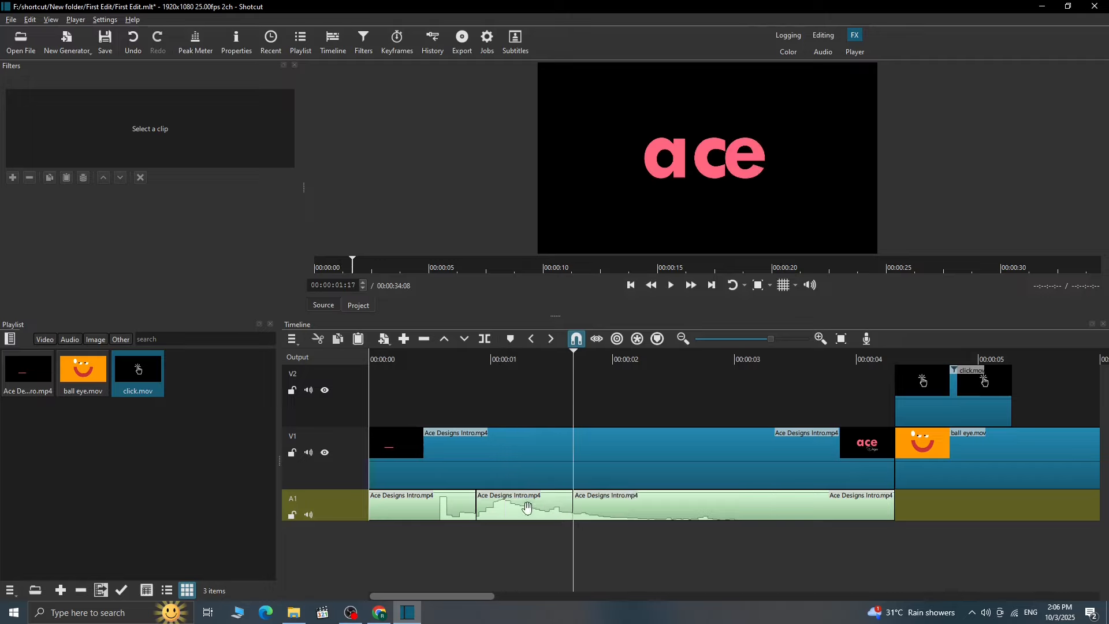
Step: Move the middle audio segment on track A1 beneath the start of the ball eye clip and ripple delete the gap left behind
{"action": "left_click_drag", "start_coordinate": [526, 508], "coordinate": [996, 508]}
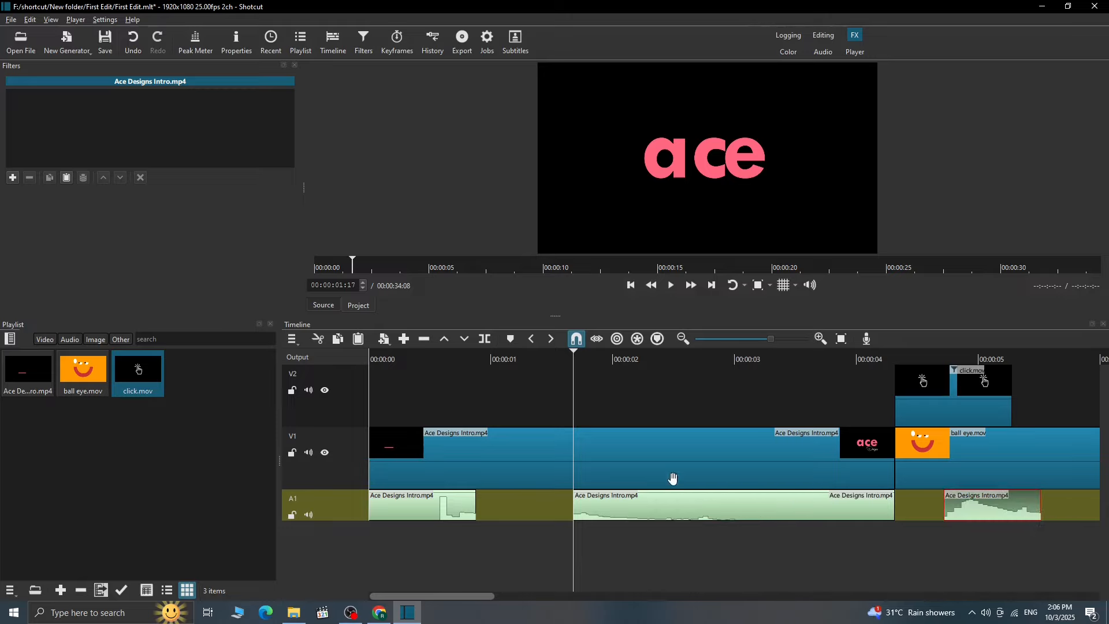
{"action": "right_click", "coordinate": [515, 503]}
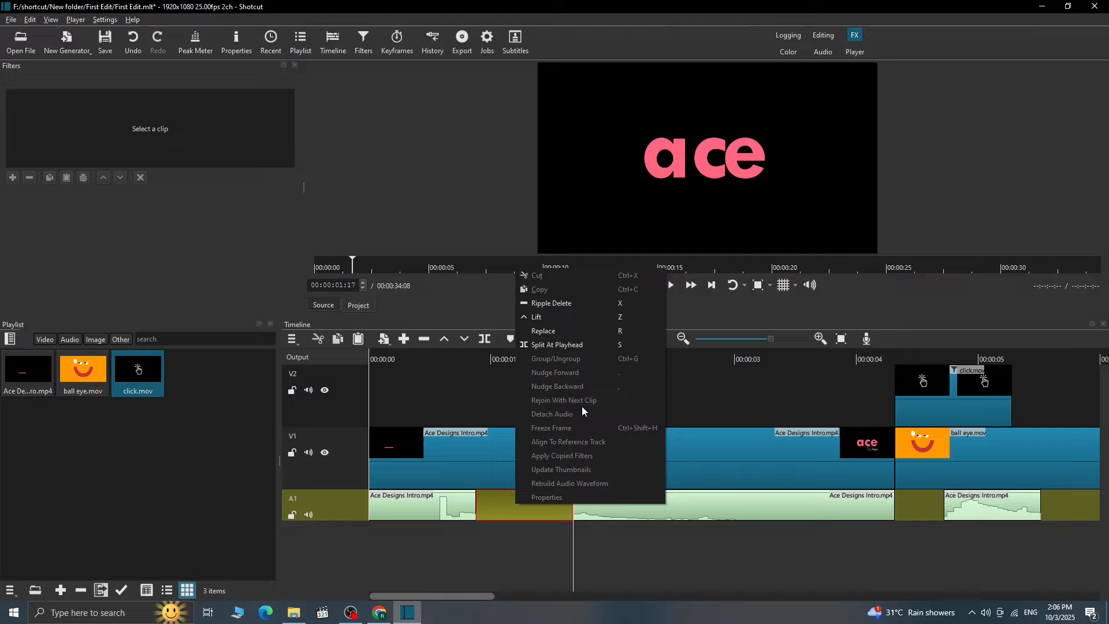
{"action": "left_click", "coordinate": [565, 303]}
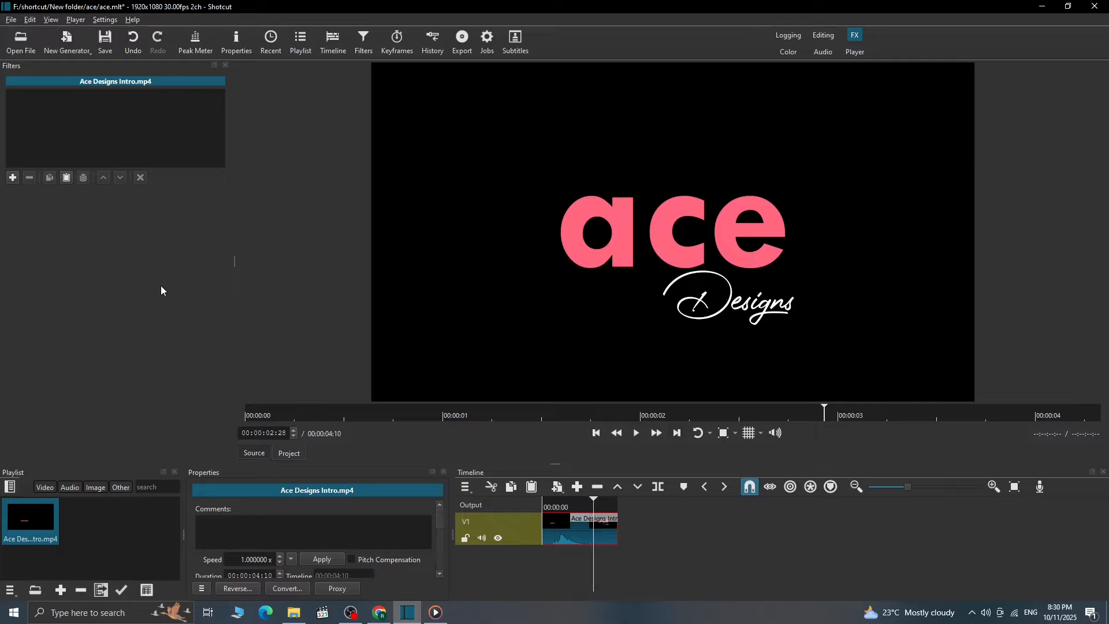
Step: Export the ace project as an mp4 video named ace in the first female killer folder
{"action": "left_click", "coordinate": [11, 21]}
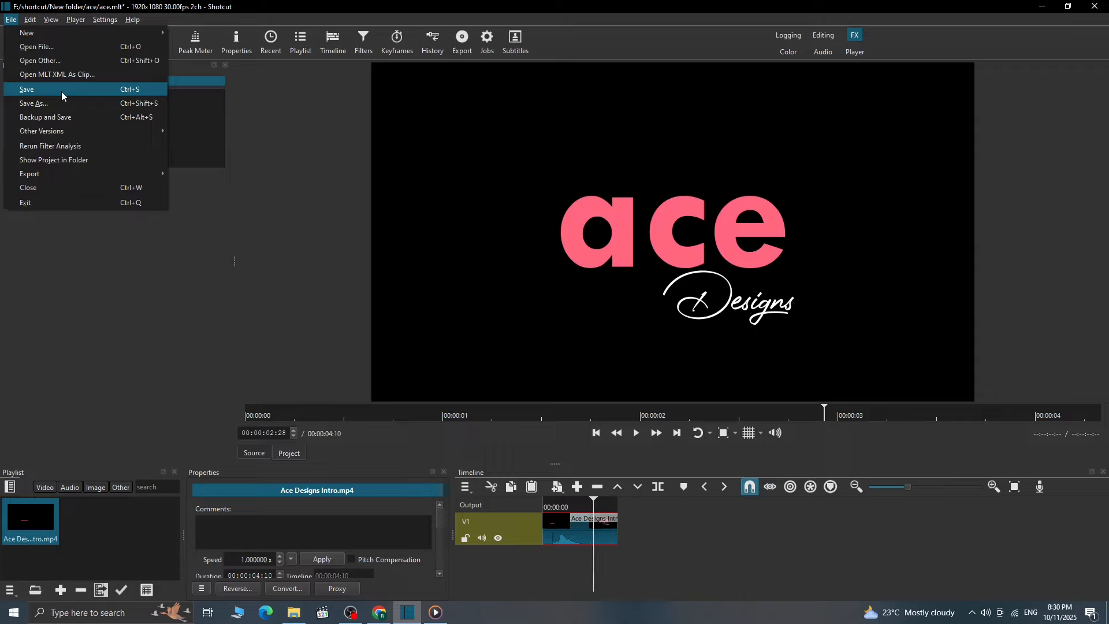
{"action": "mouse_move", "coordinate": [114, 175]}
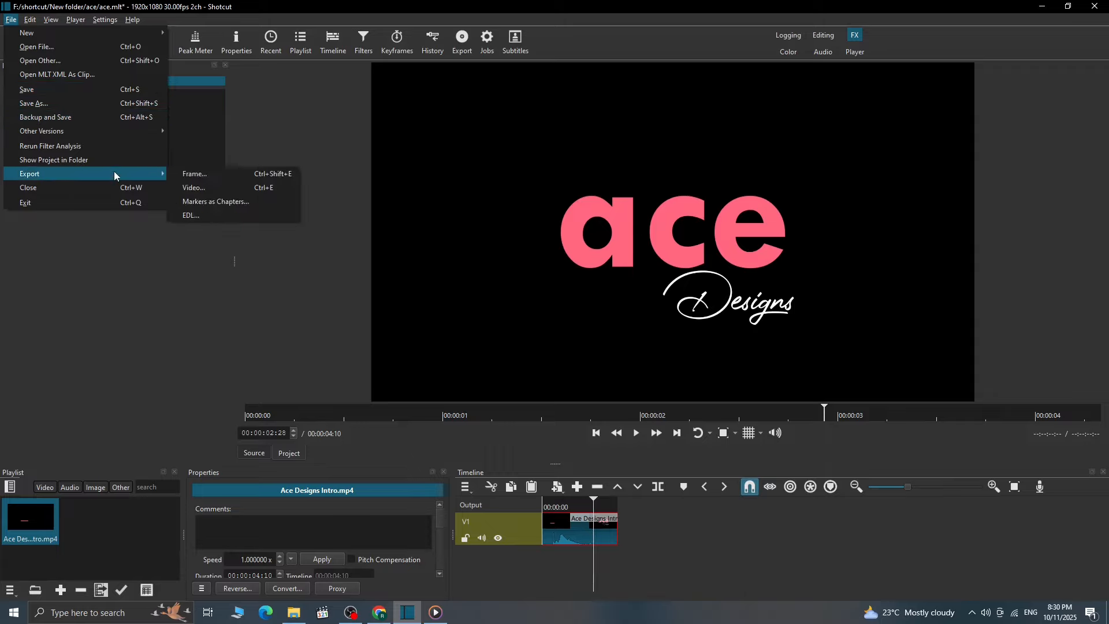
{"action": "left_click", "coordinate": [220, 188]}
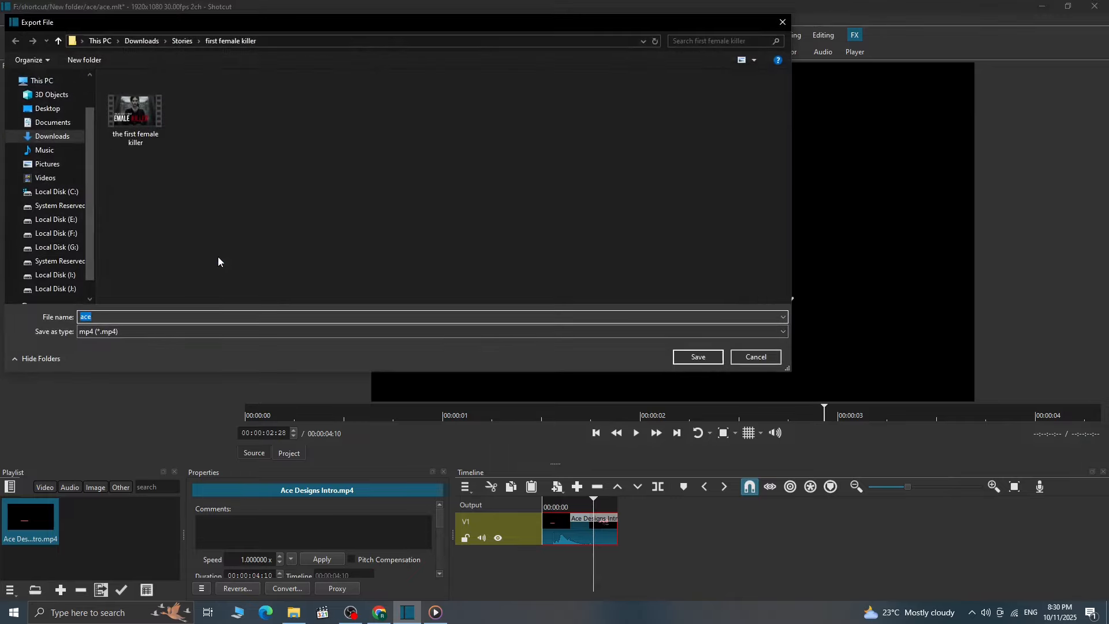
{"action": "left_click", "coordinate": [686, 360]}
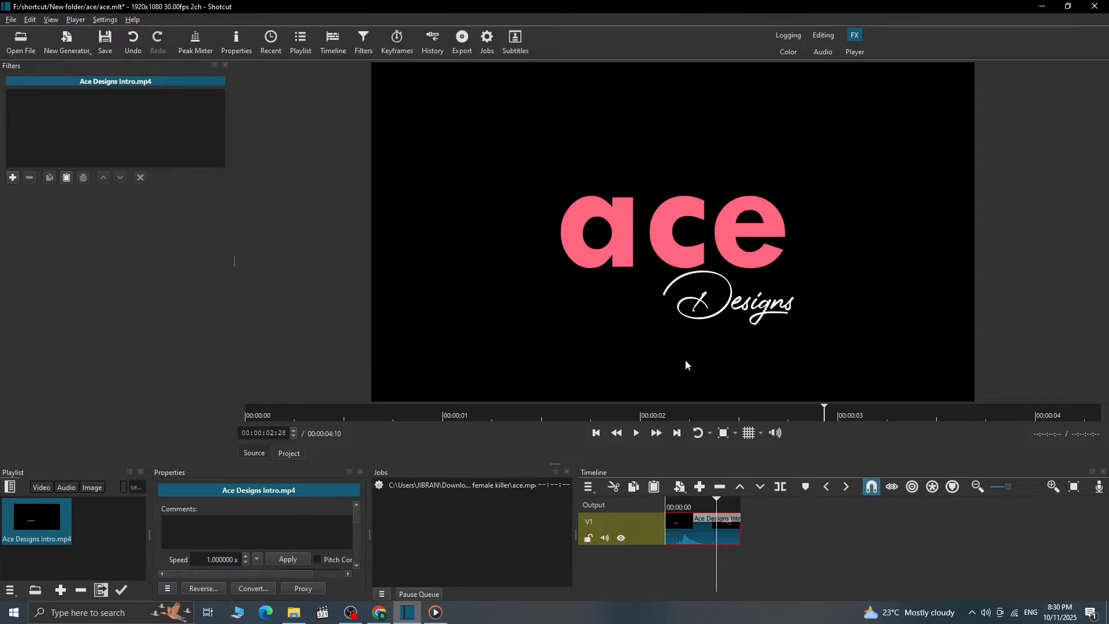